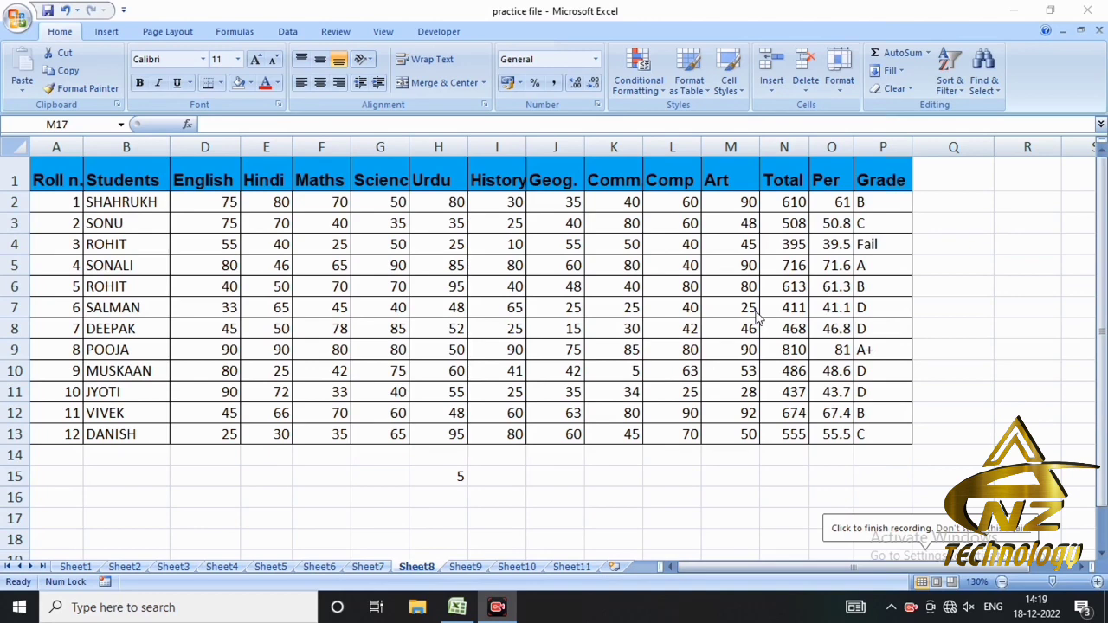
left_click(22, 90)
left_click(23, 94)
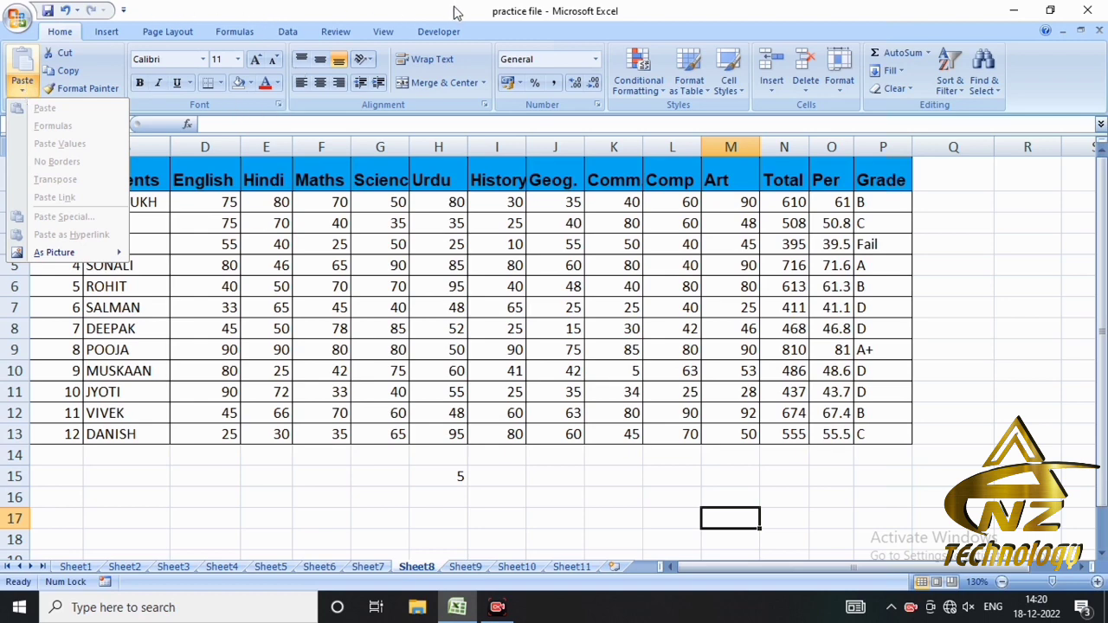
left_click(656, 92)
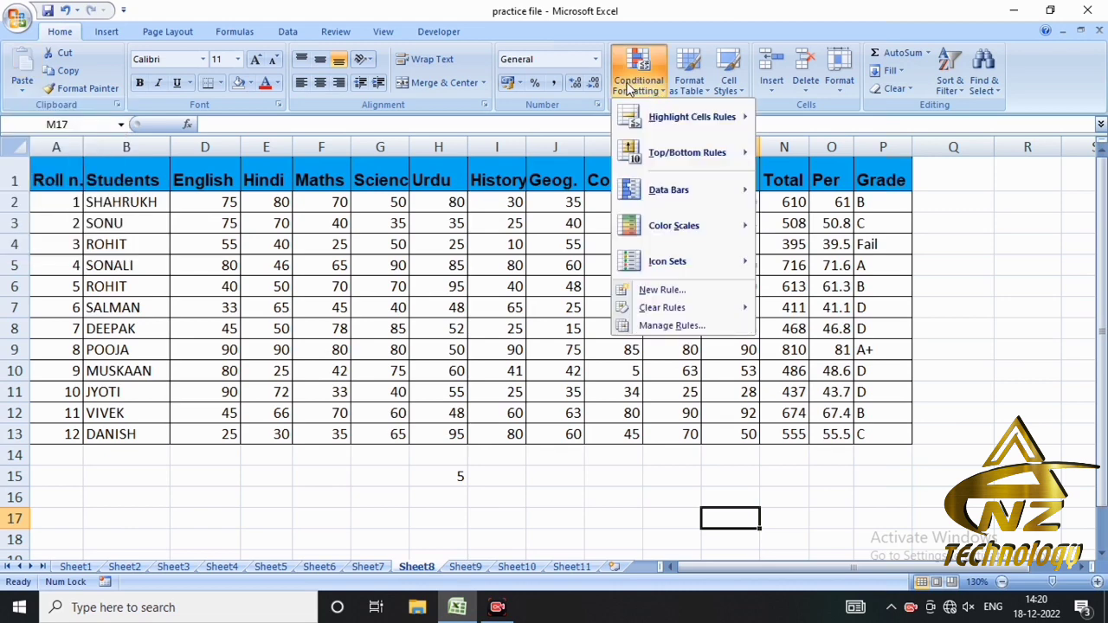
mouse_move(671, 179)
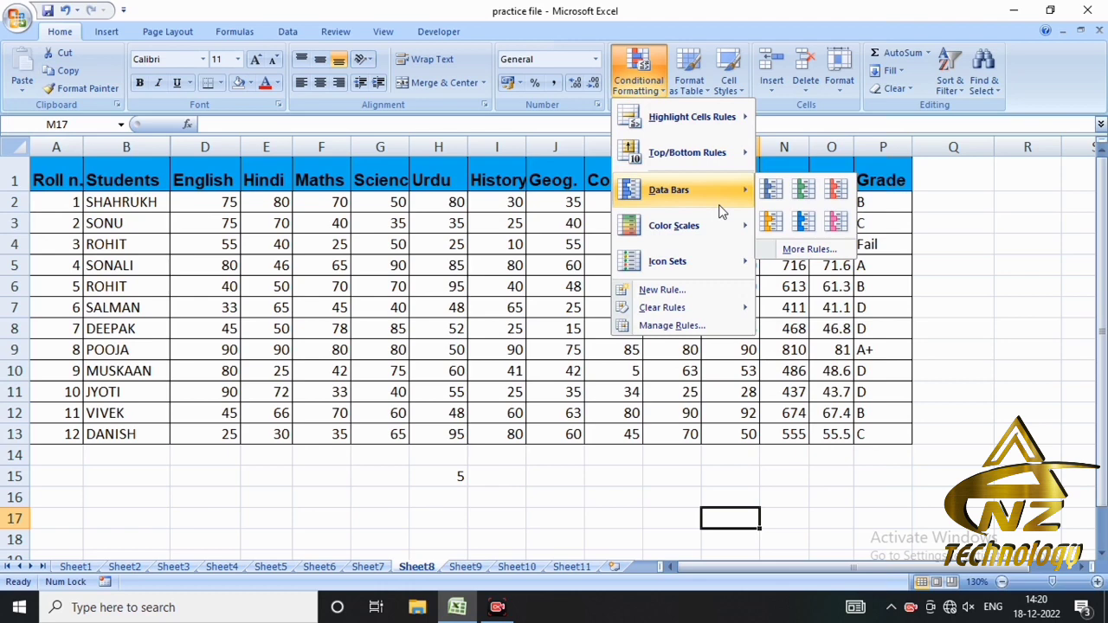
- Delete the contents of cell H15 below the marks table
left_click(458, 475)
left_click(446, 473)
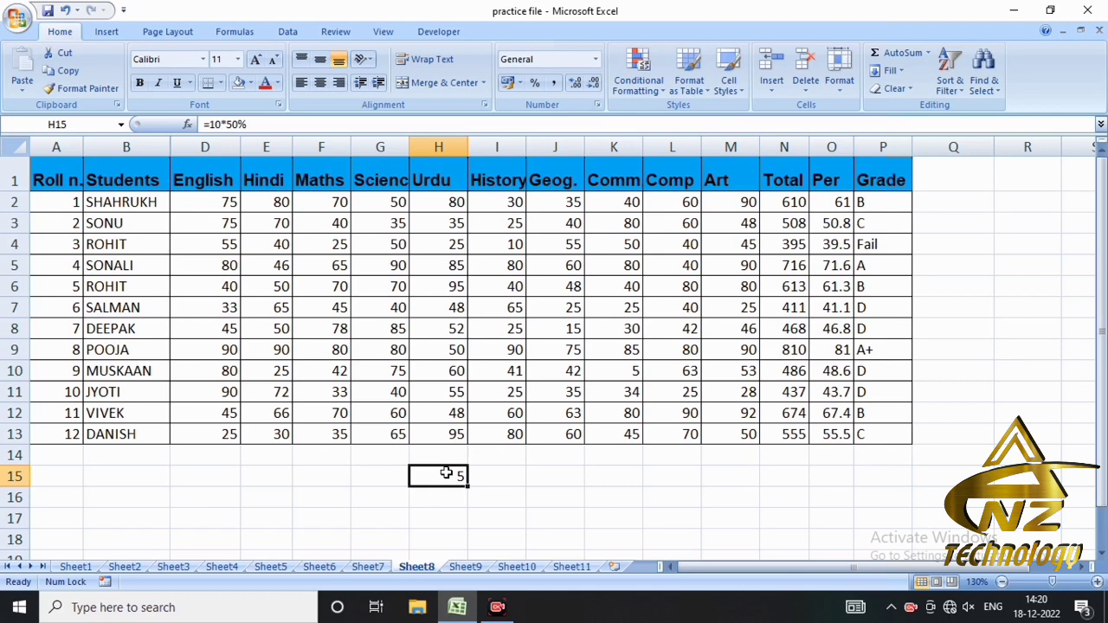
key("Delete")
left_click(209, 179)
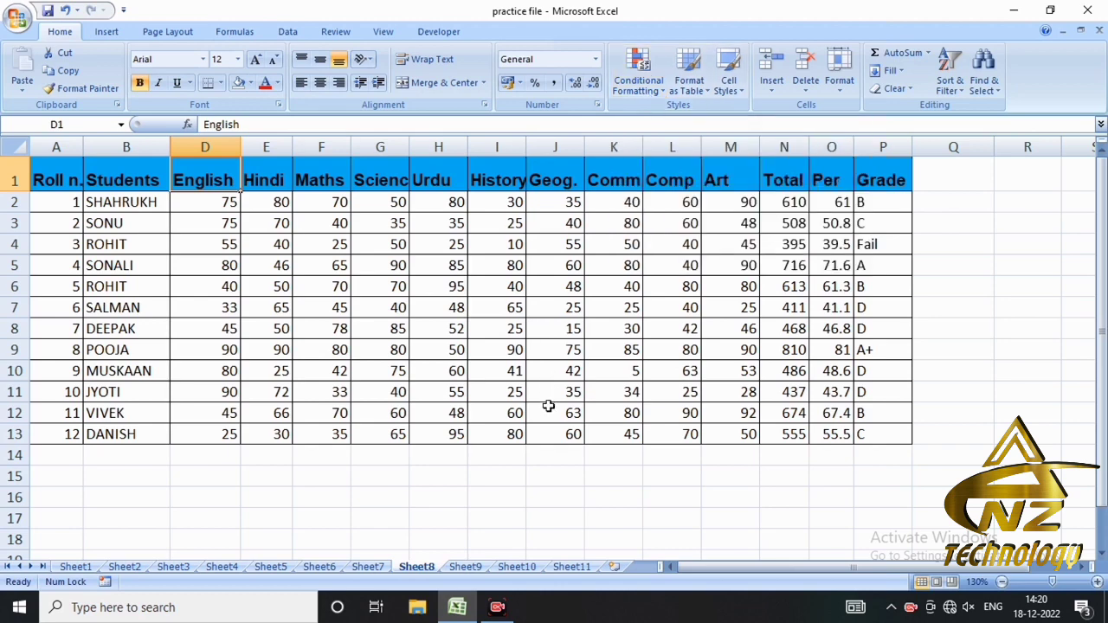
left_click(480, 495)
left_click(646, 97)
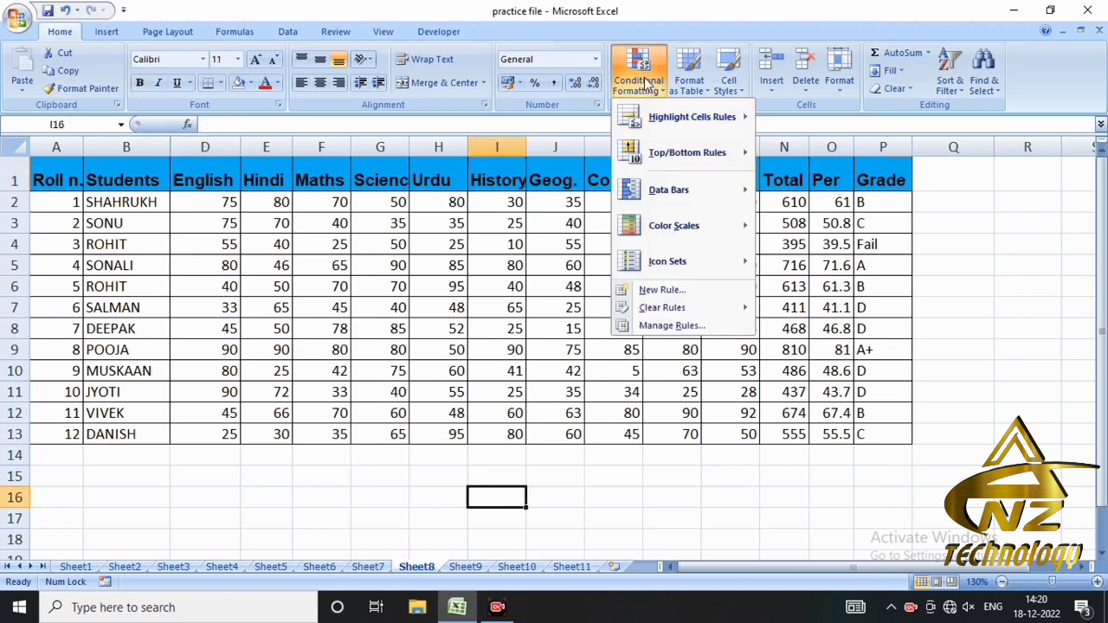
mouse_move(644, 106)
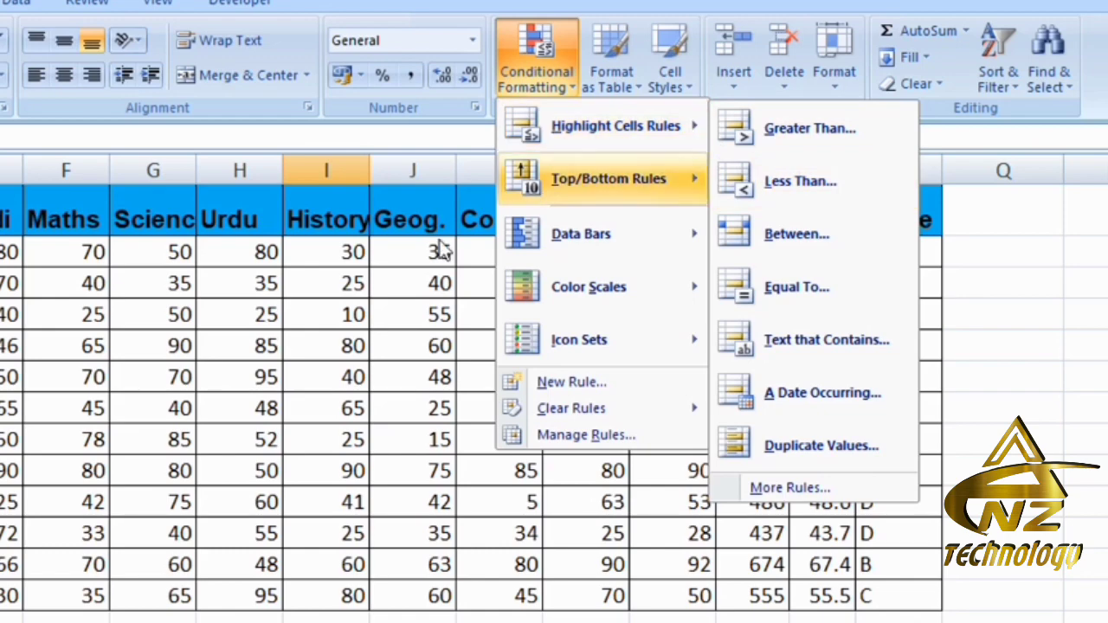
left_click(349, 332)
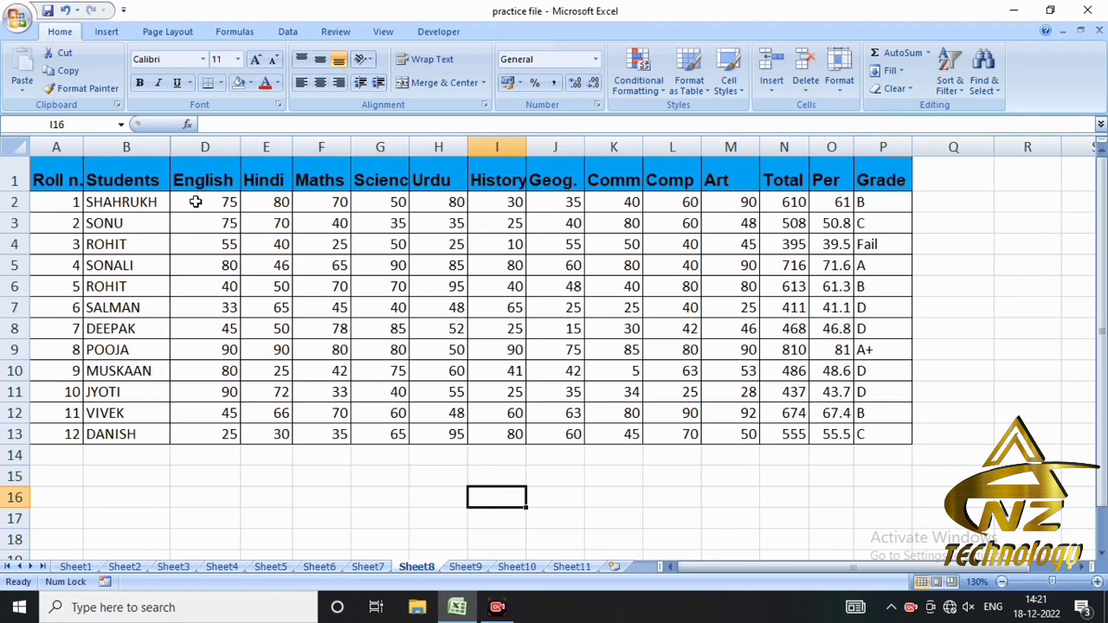
- Start a Greater Than highlight rule for the subject marks in D2:M13 with a threshold of 60
left_click_drag(194, 204, 723, 433)
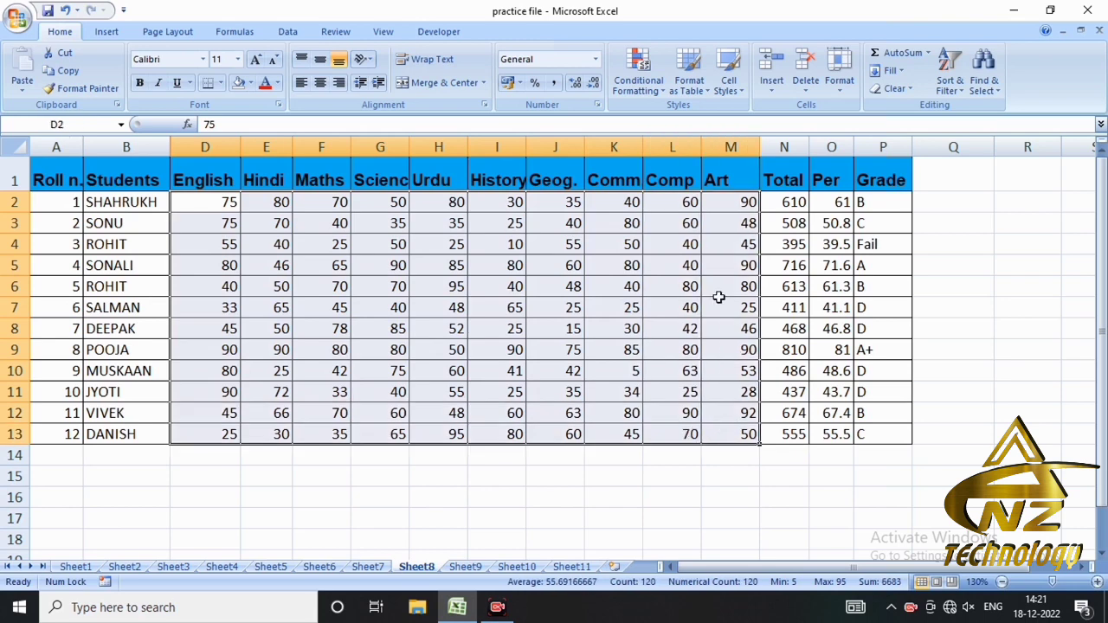
left_click(657, 92)
mouse_move(685, 118)
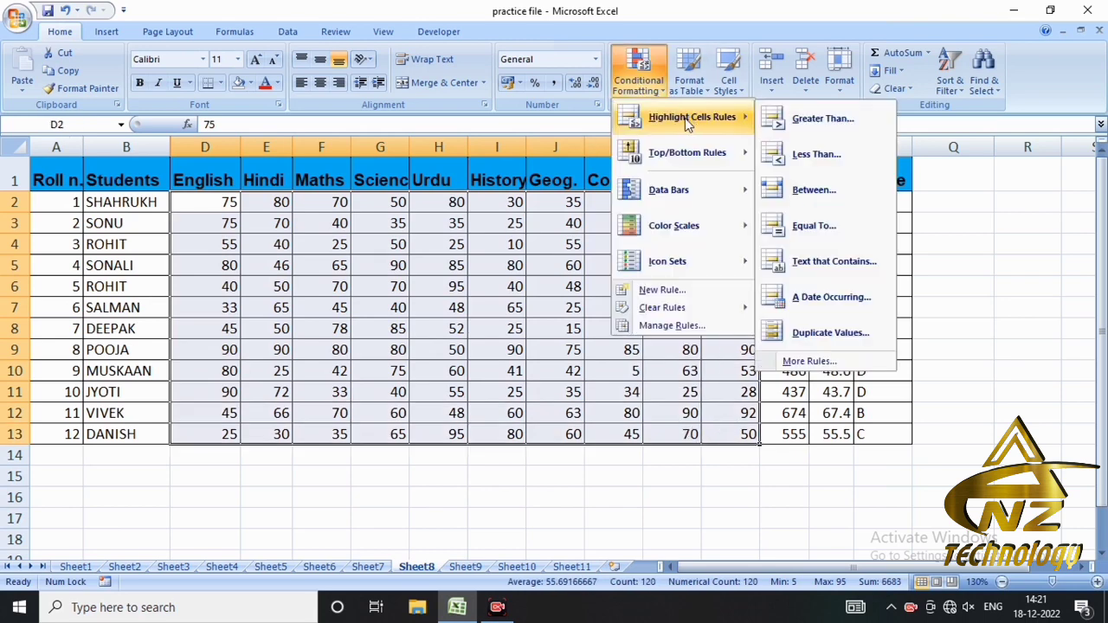
left_click(787, 120)
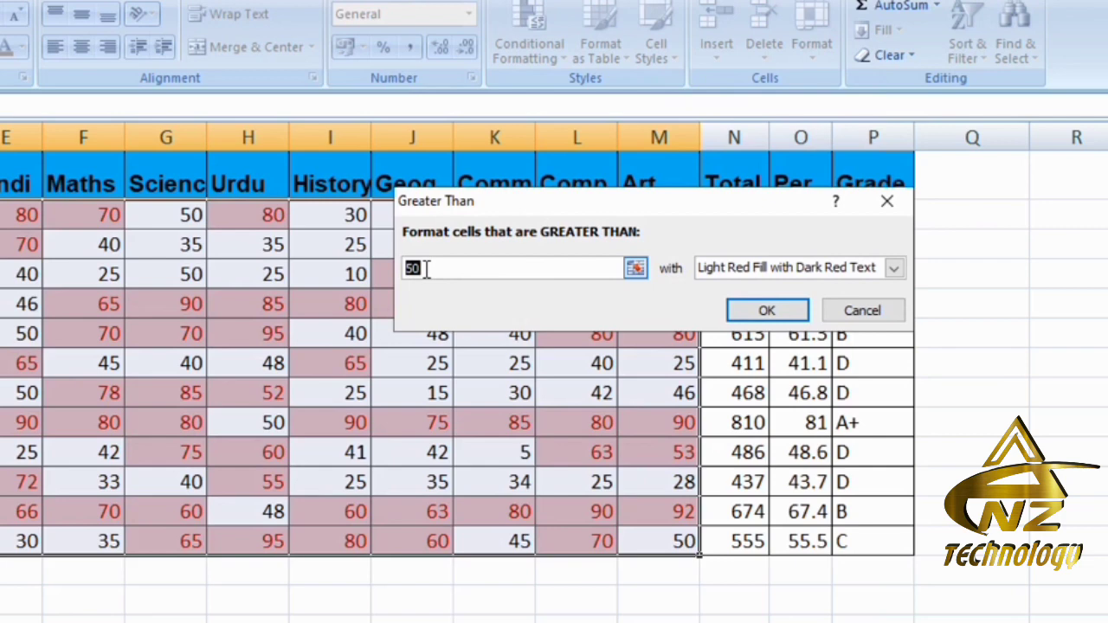
left_click_drag(426, 270, 404, 271)
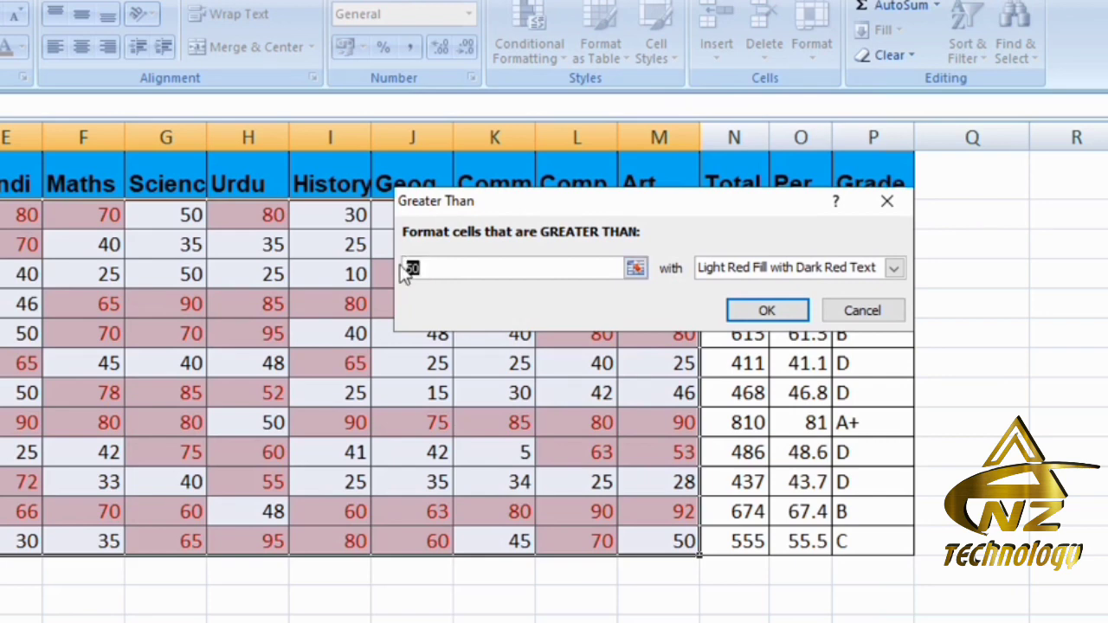
type("6")
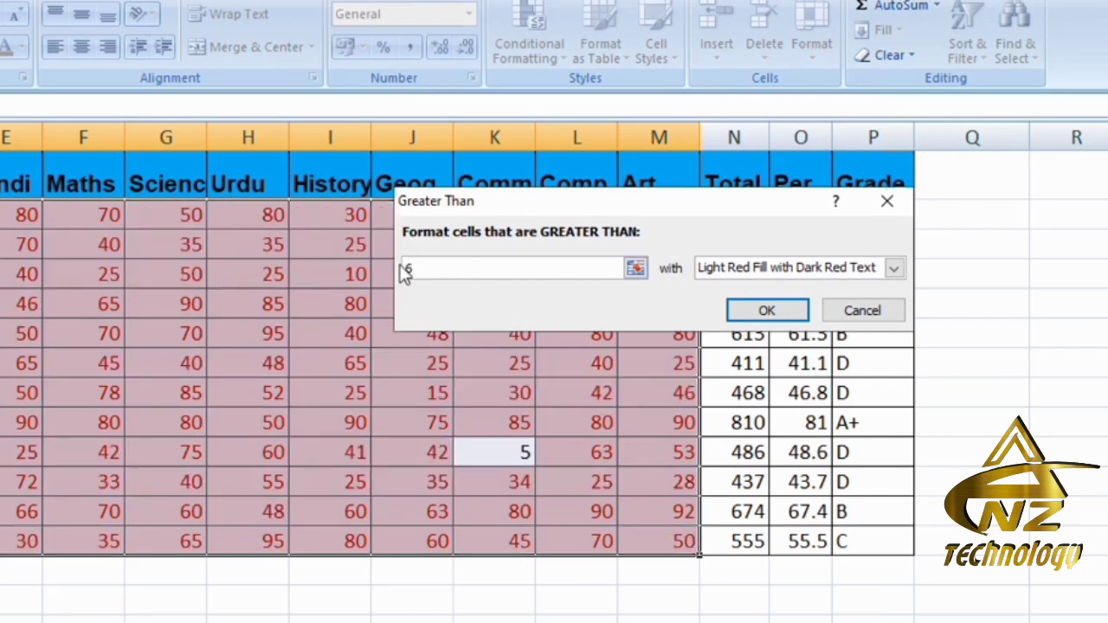
type("0")
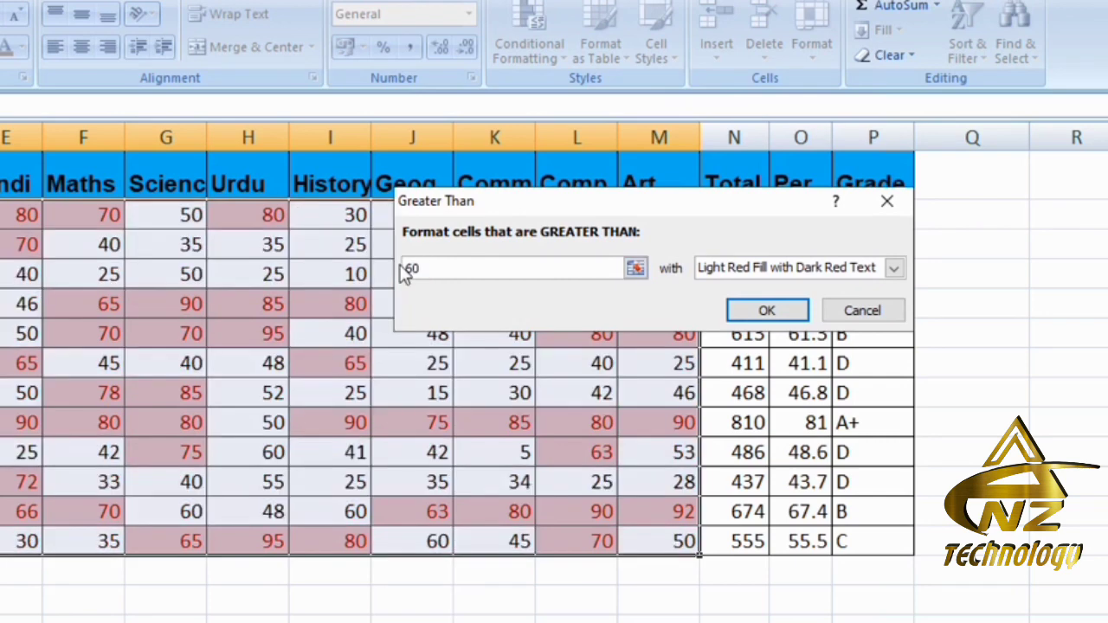
left_click_drag(604, 206, 532, 180)
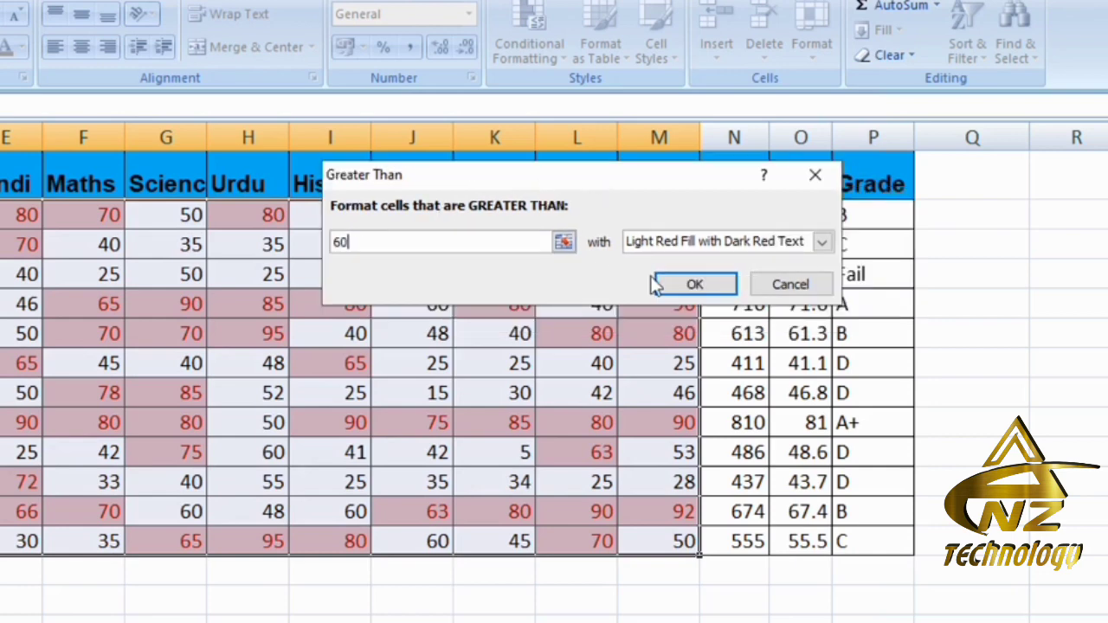
- Give the Greater Than rule a custom format with green font color and apply it to the marks
left_click(822, 244)
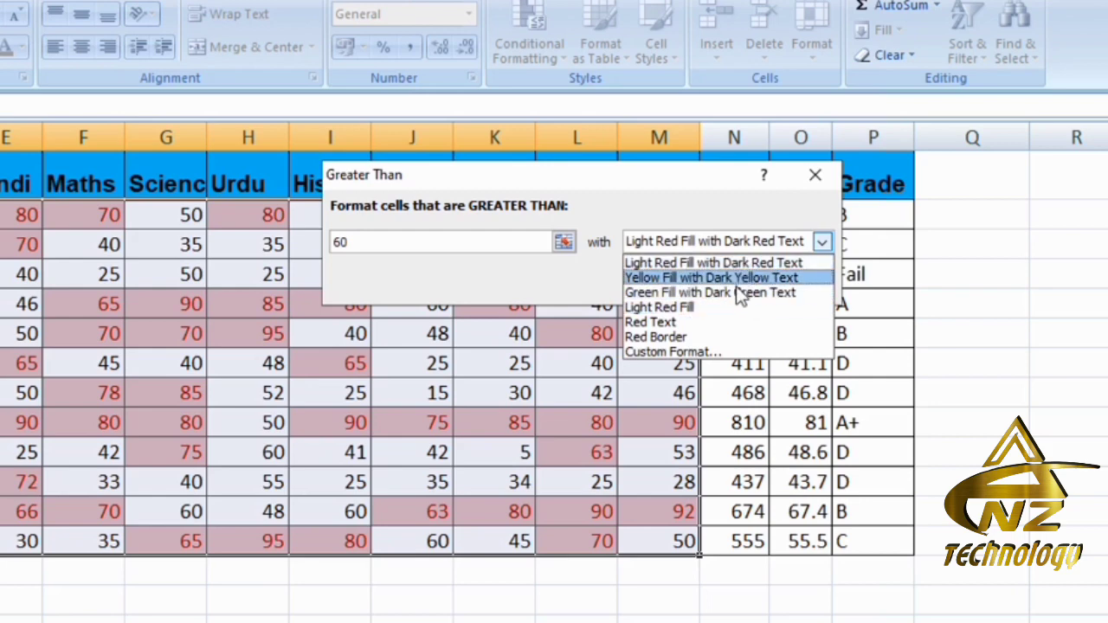
left_click(678, 352)
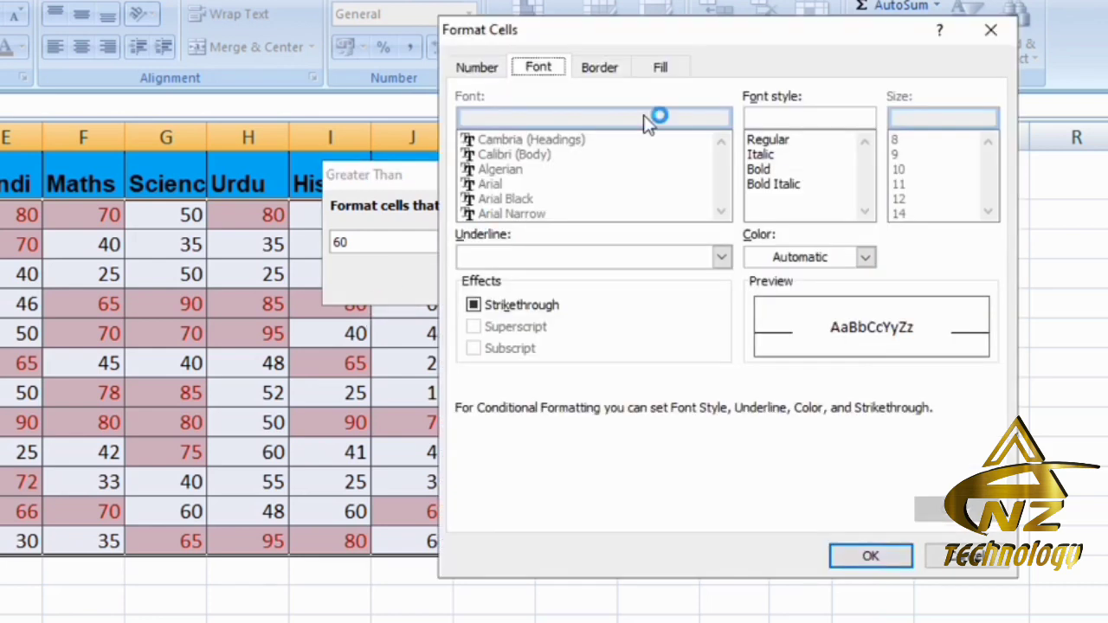
left_click_drag(715, 26, 385, 88)
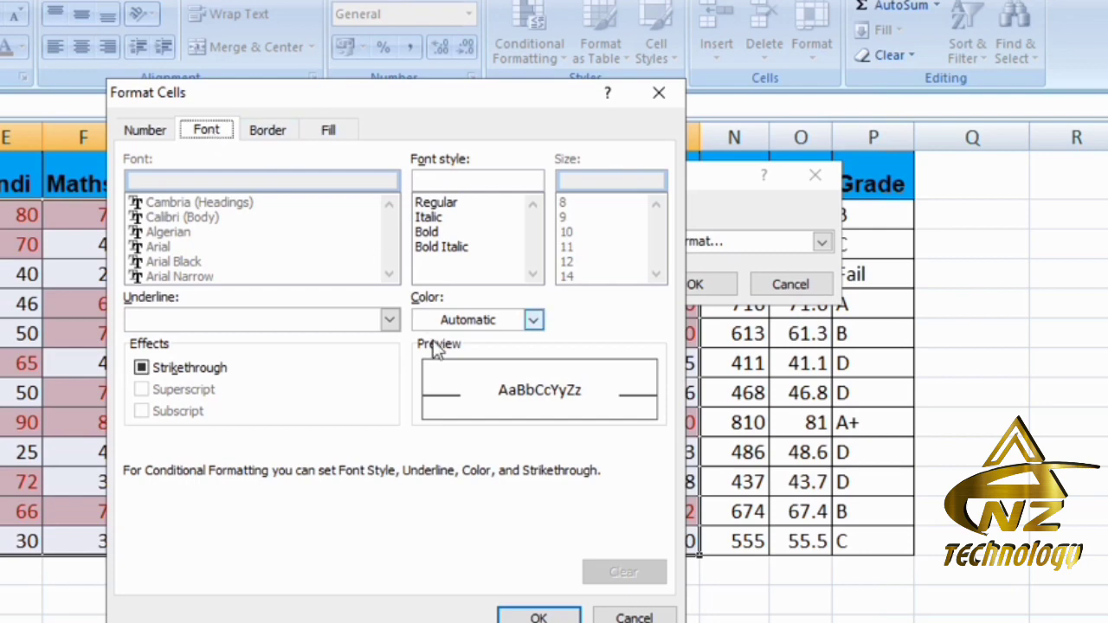
left_click(535, 320)
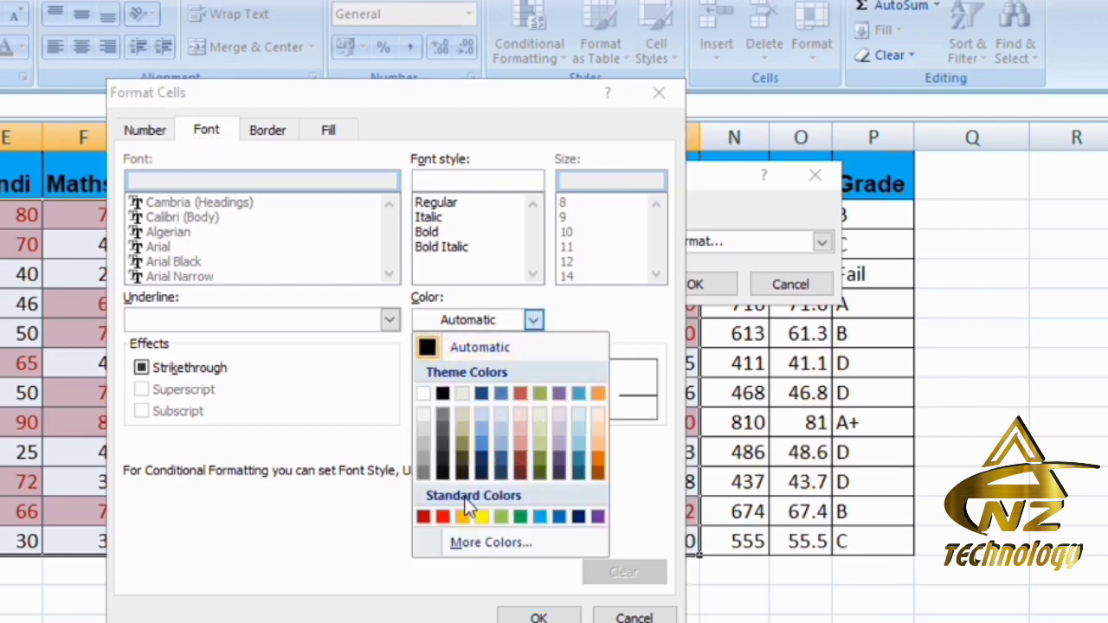
left_click(520, 517)
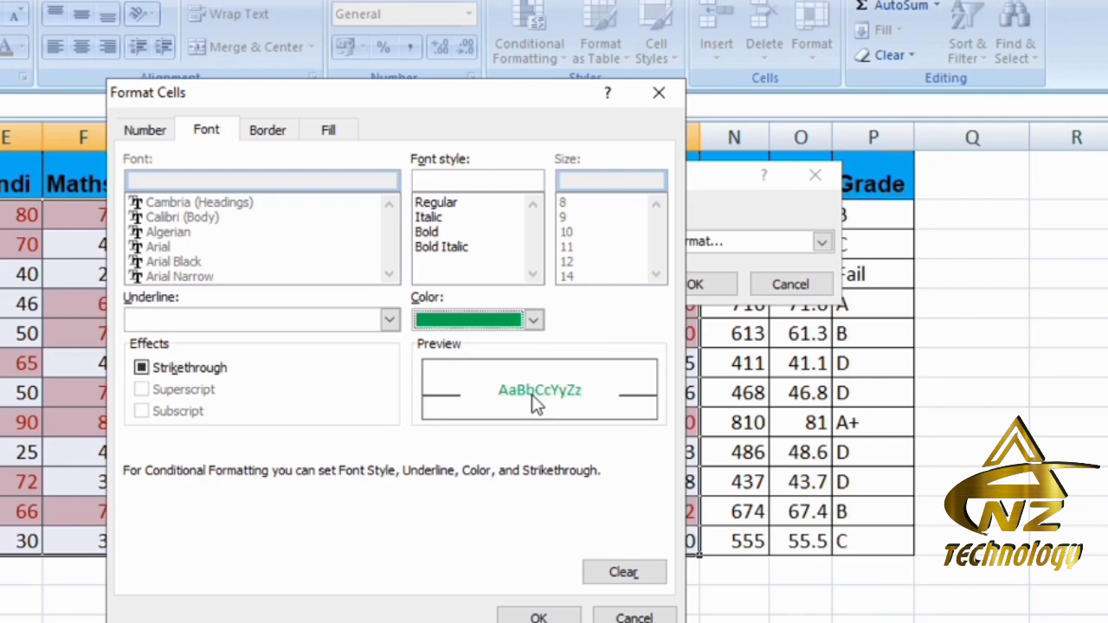
left_click(539, 616)
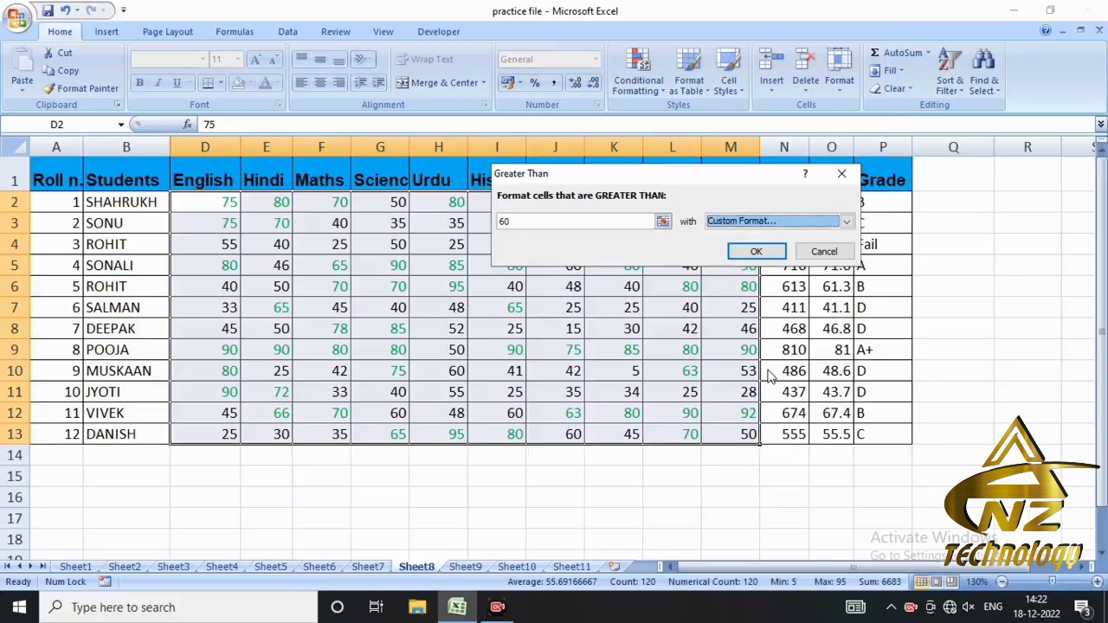
left_click(753, 251)
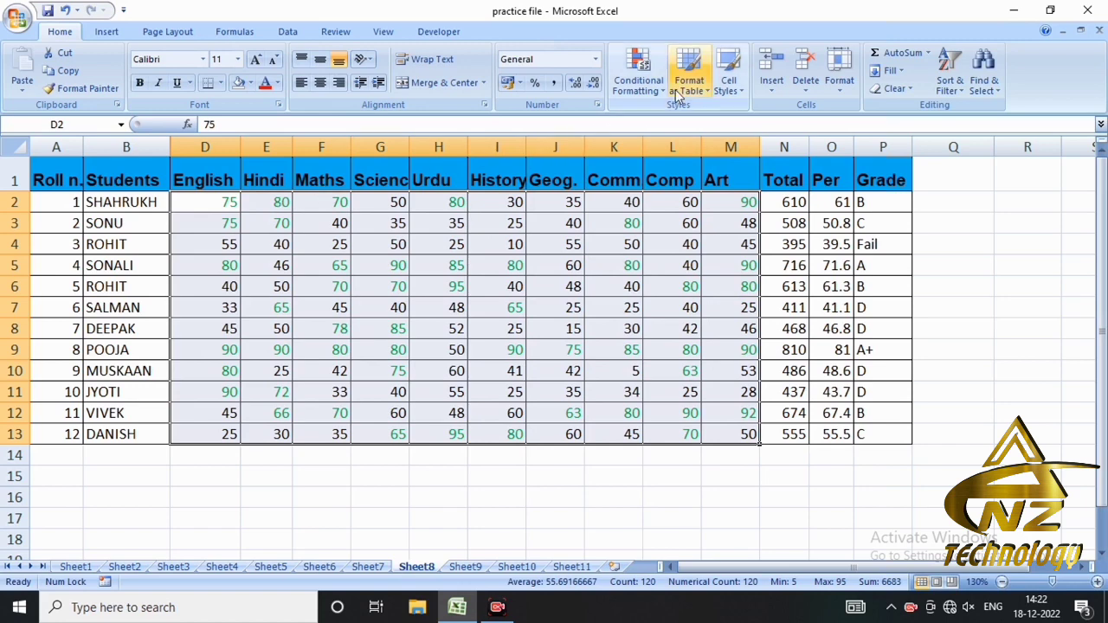
- Highlight marks less than 30 in D2:M13 with Light Red Fill with Dark Red Text
left_click(640, 82)
mouse_move(710, 118)
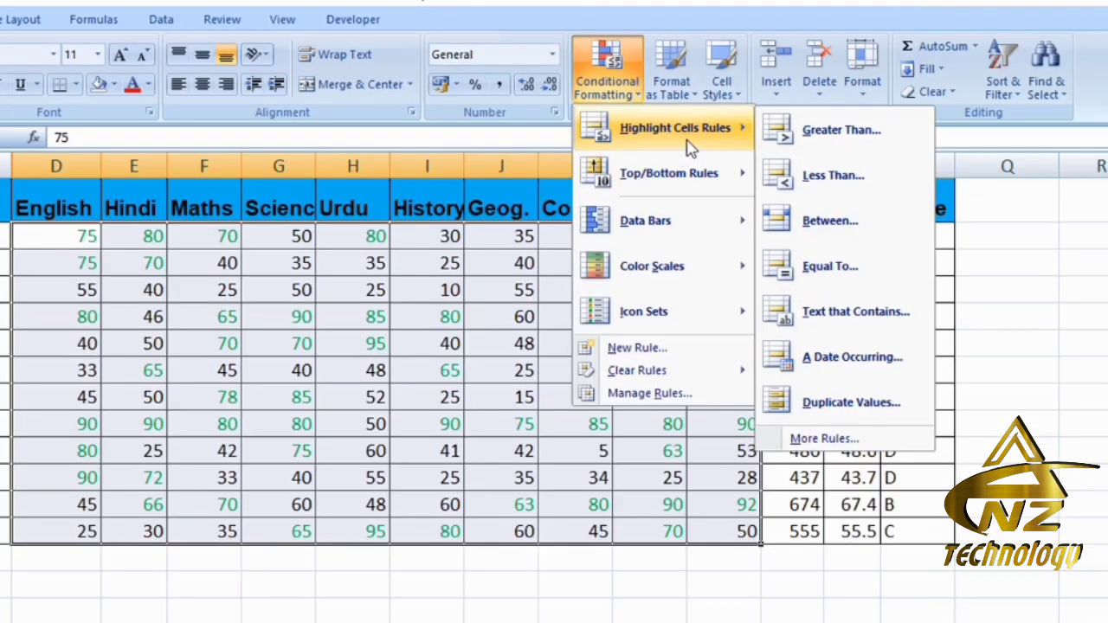
left_click(805, 186)
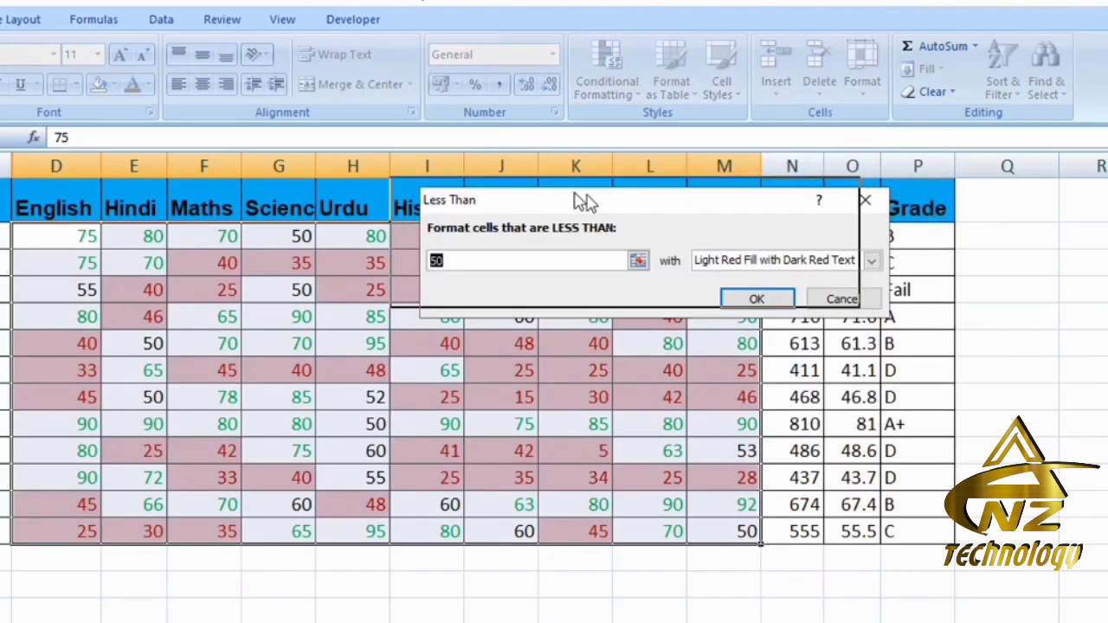
left_click_drag(584, 200, 538, 188)
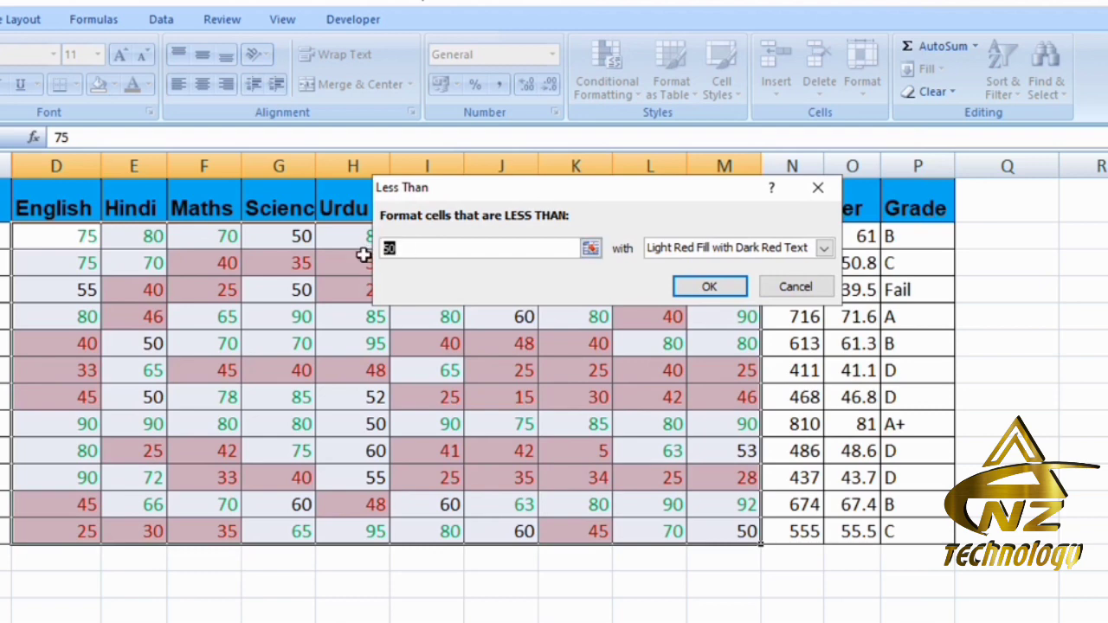
type("30")
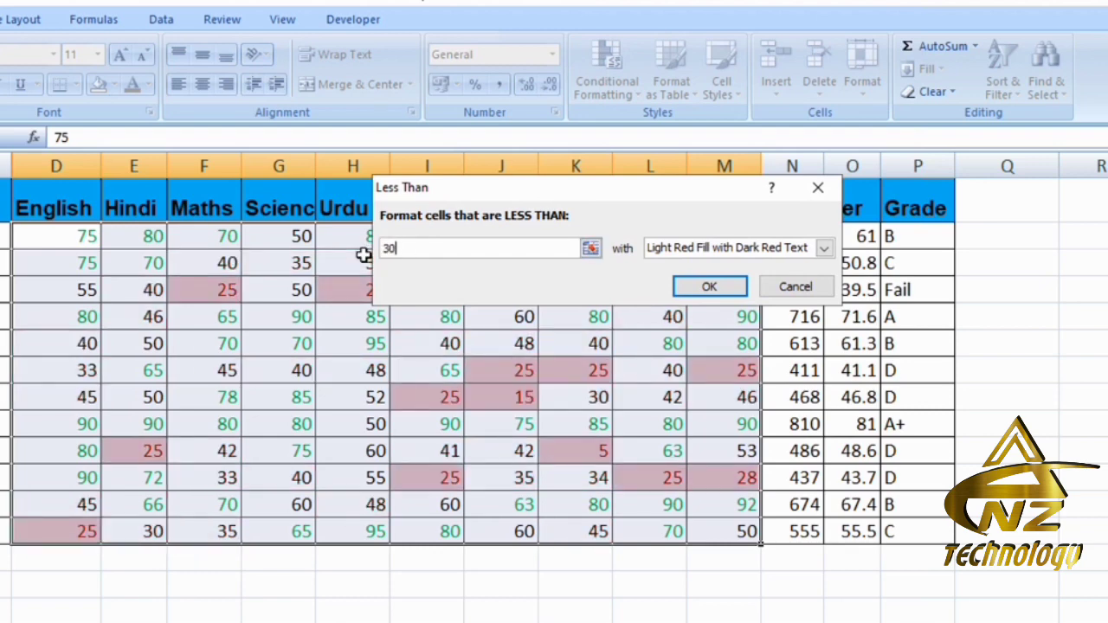
left_click(698, 294)
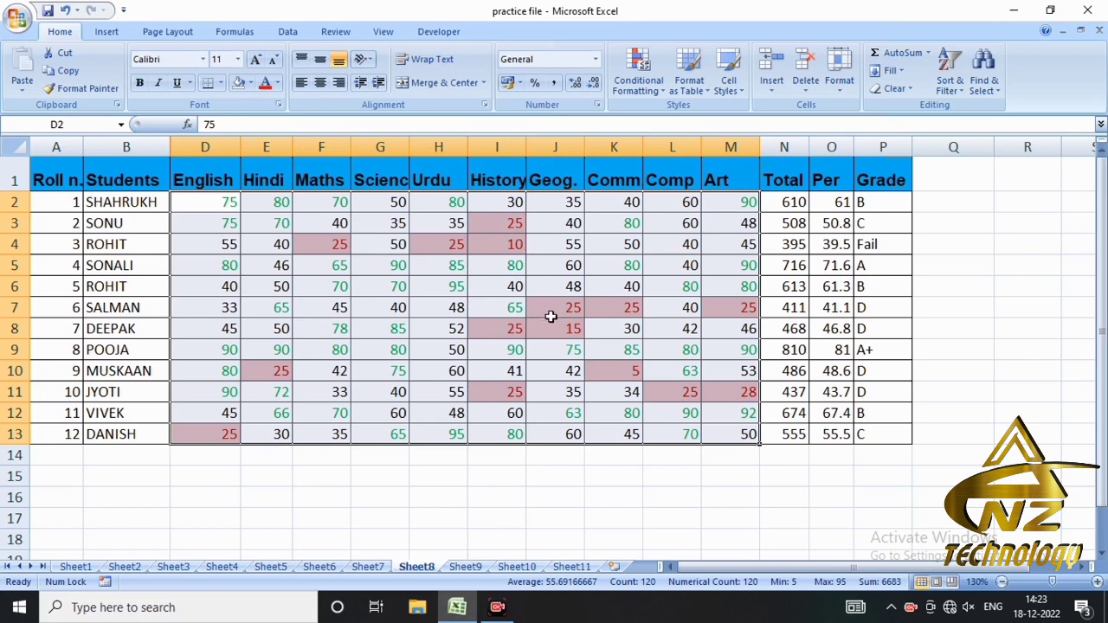
left_click(645, 83)
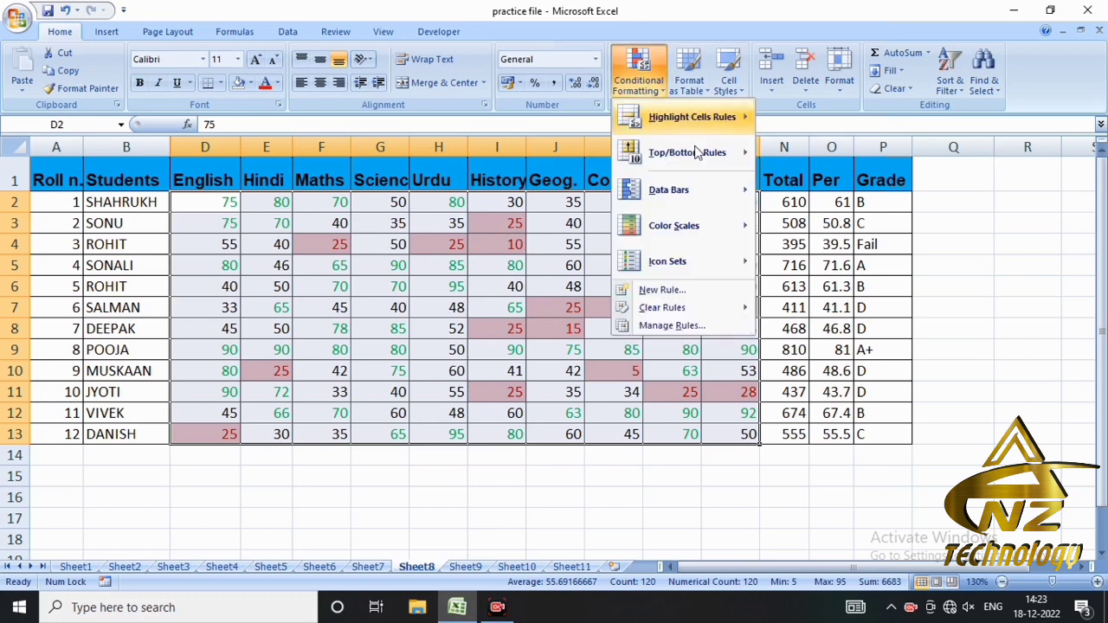
mouse_move(717, 122)
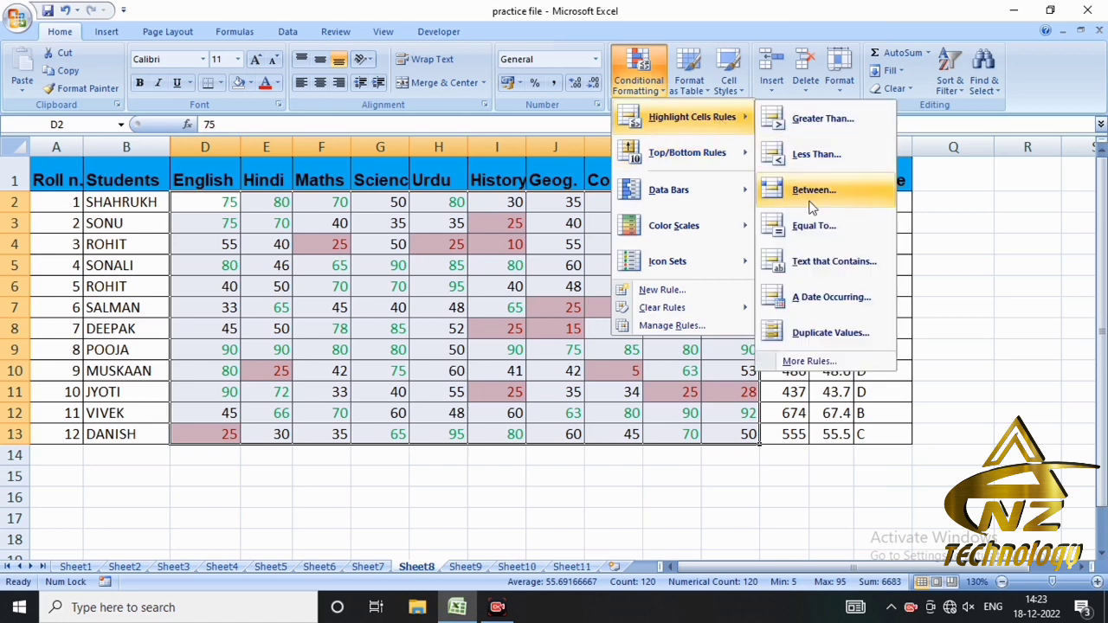
key("Escape")
key("Escape")
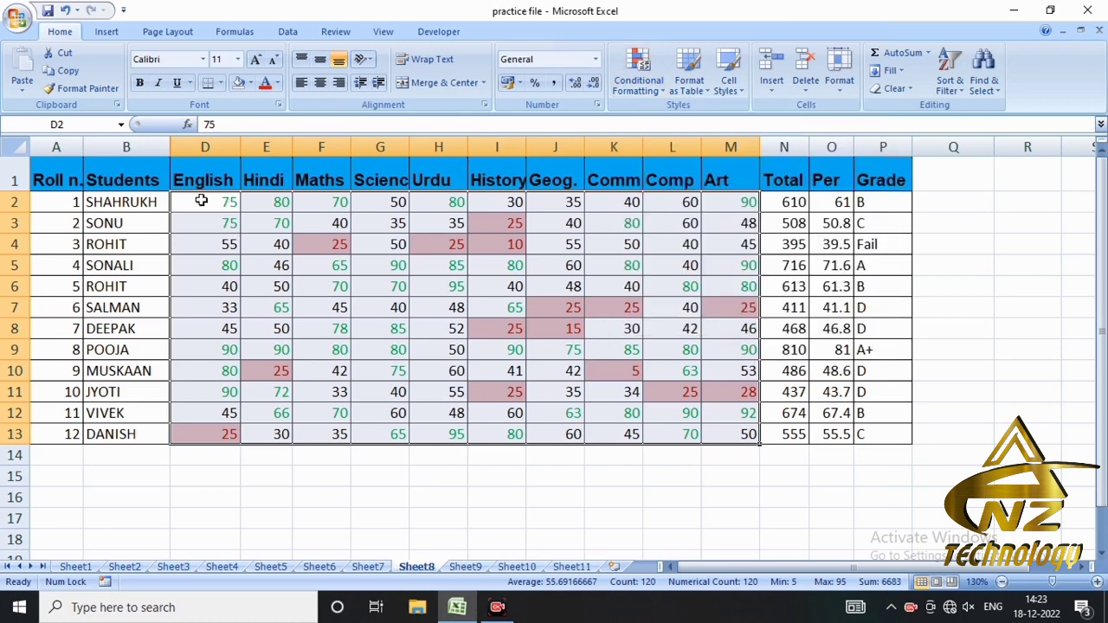
- Clear the conditional formatting rules from the entire sheet
left_click_drag(201, 201, 715, 431)
left_click(660, 91)
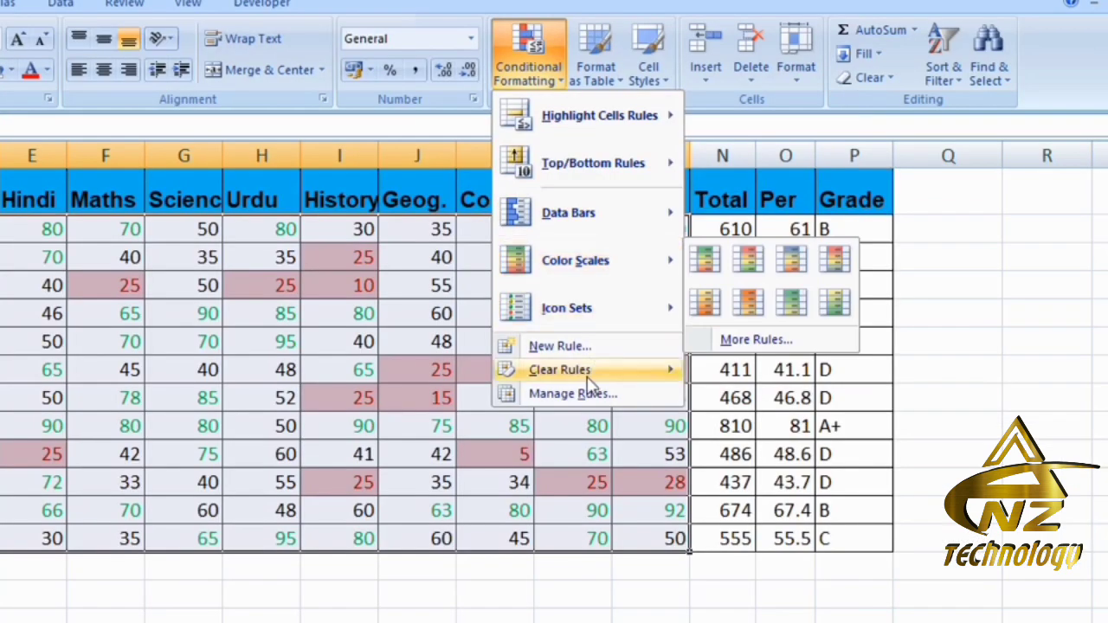
mouse_move(688, 310)
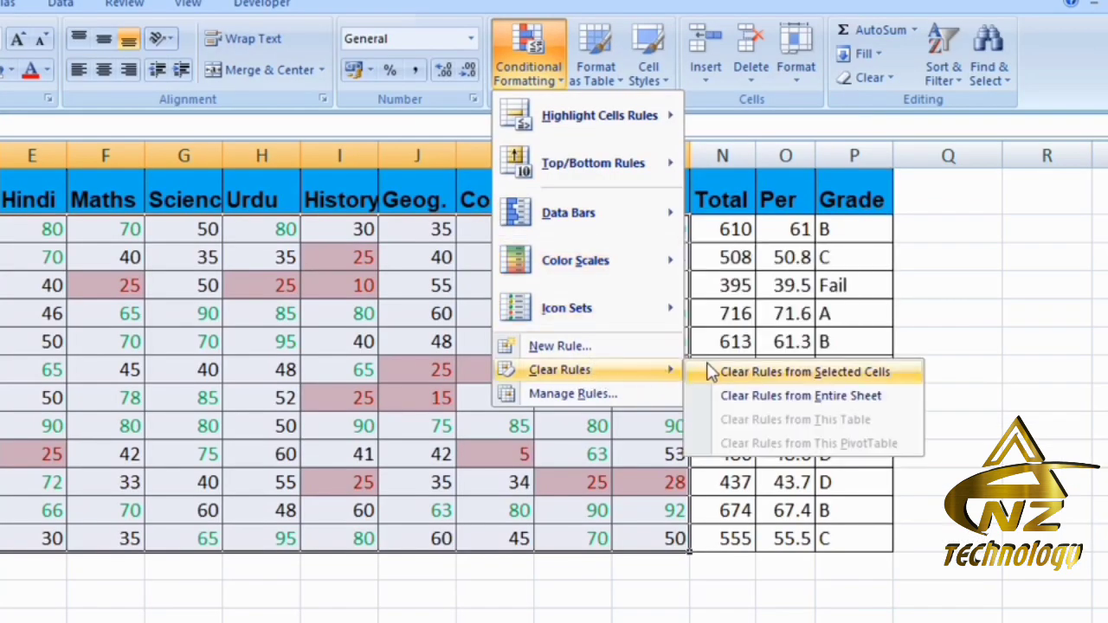
left_click(810, 396)
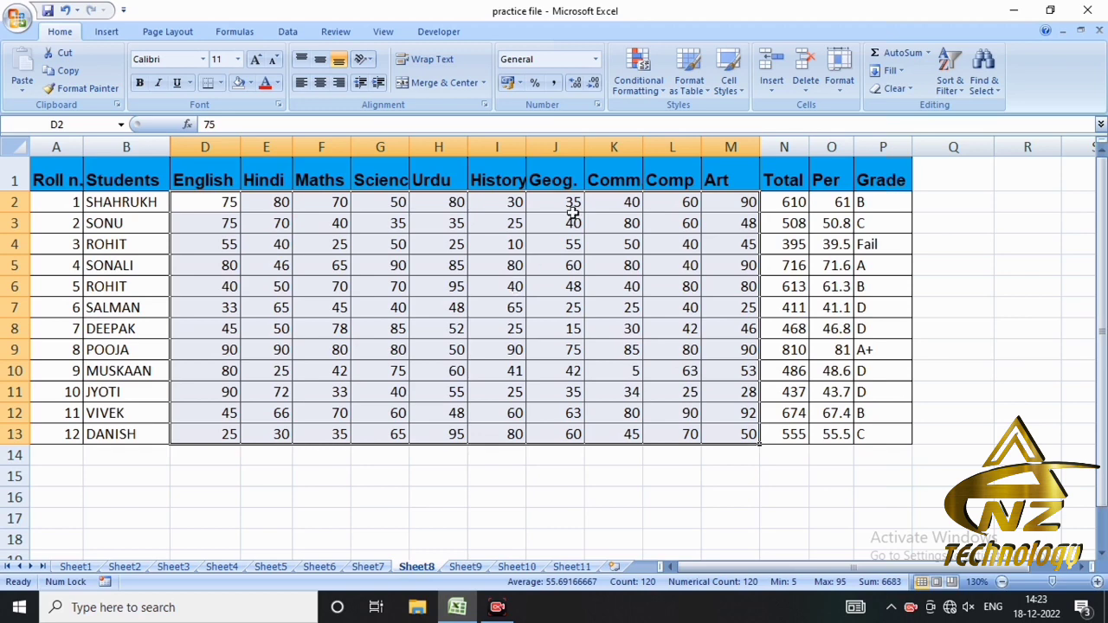
- Highlight marks between 40 and 50 in D2:M13 with Light Red Fill with Dark Red Text
left_click(654, 95)
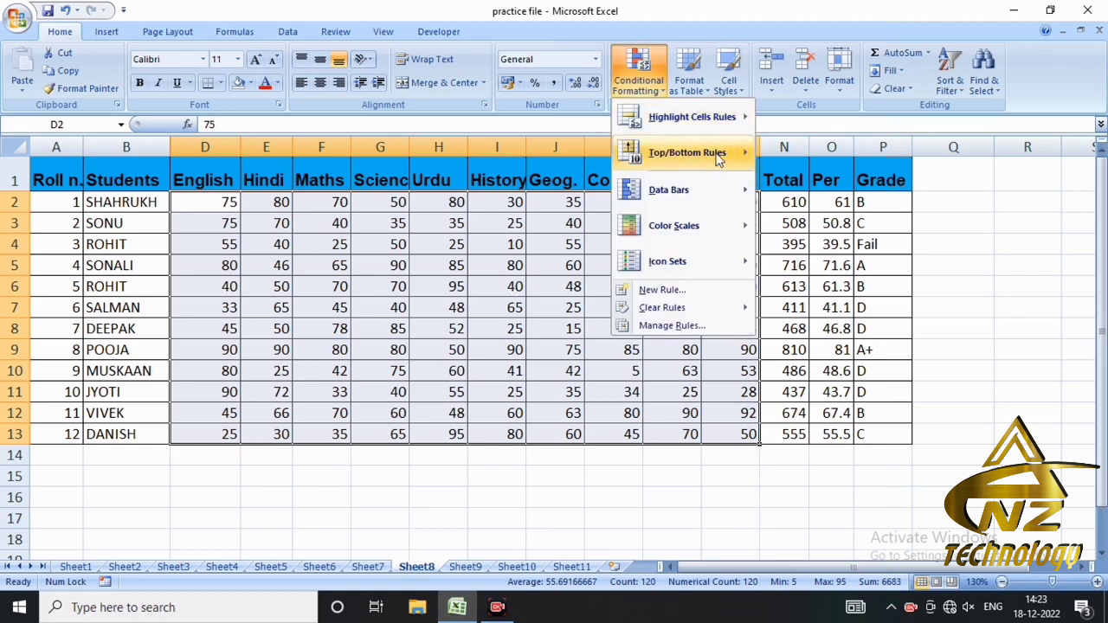
mouse_move(684, 116)
left_click(759, 230)
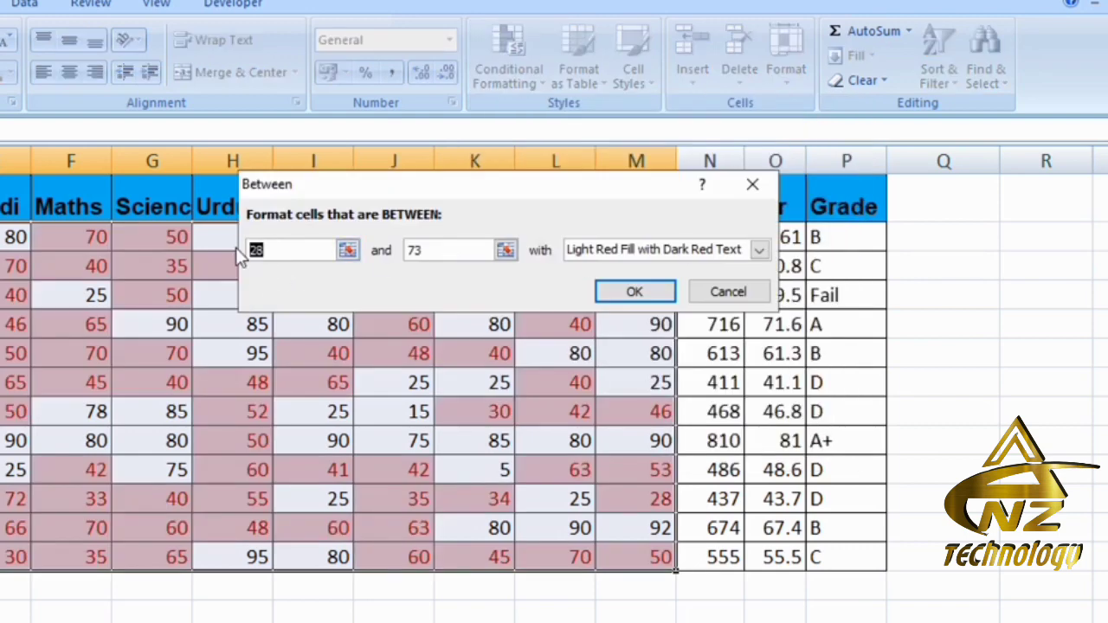
type("40")
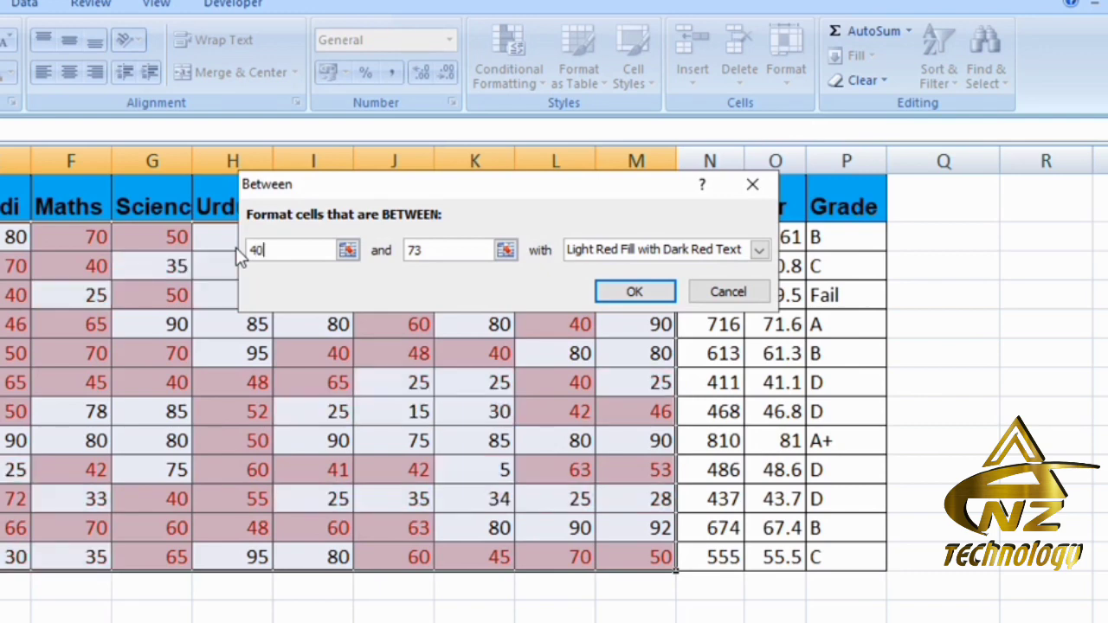
double_click(407, 250)
type("50")
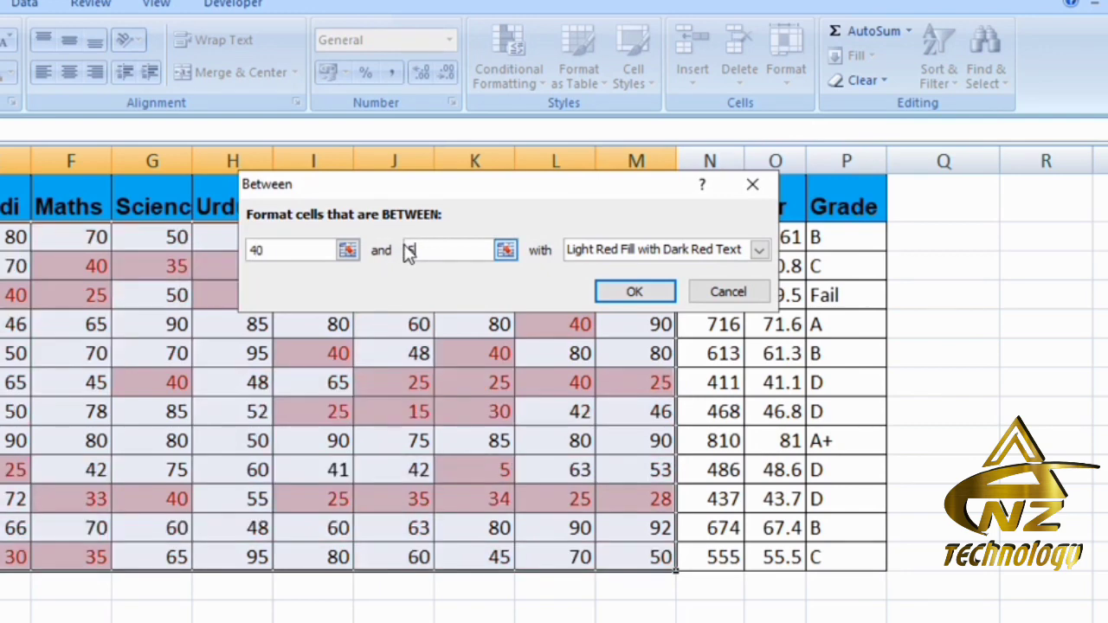
left_click(633, 292)
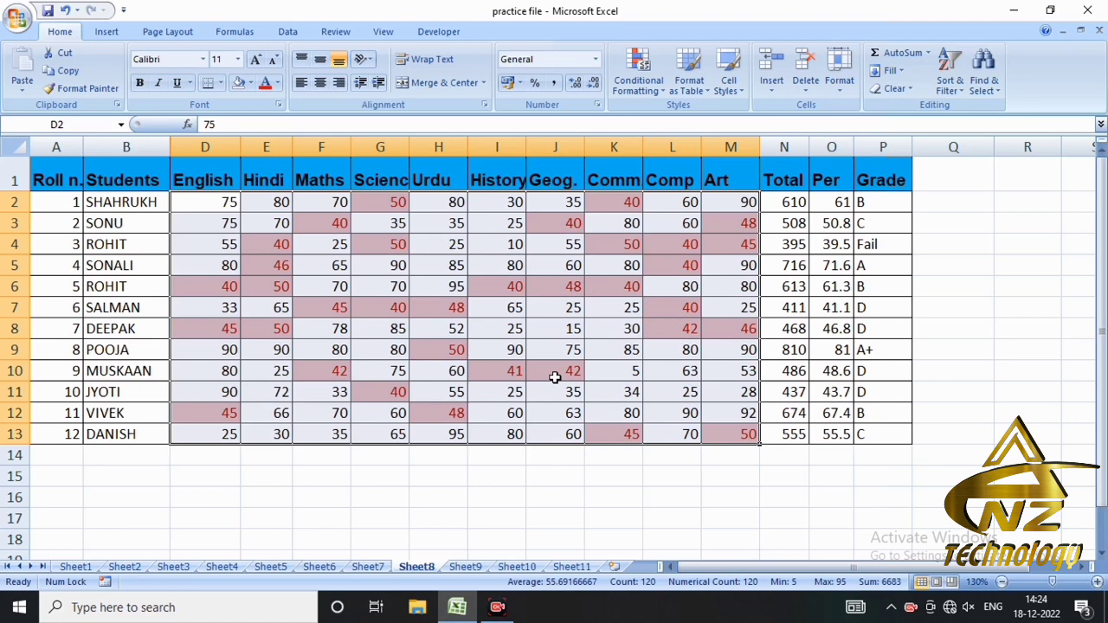
- Clear the Between highlight by removing the conditional formatting rules from the entire sheet
left_click(657, 84)
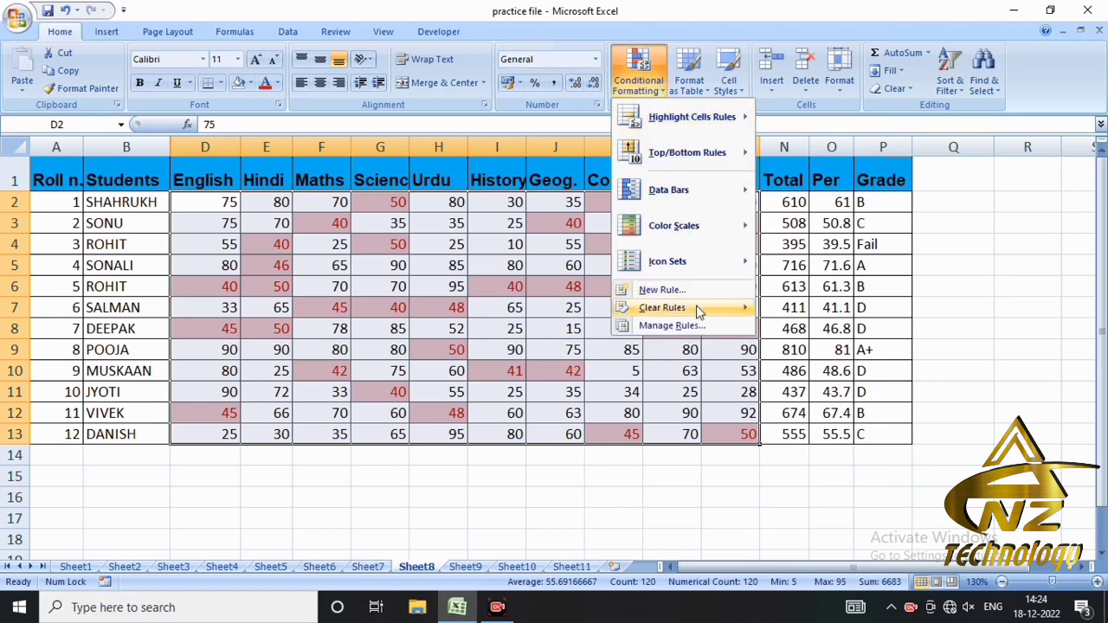
mouse_move(699, 311)
left_click(788, 327)
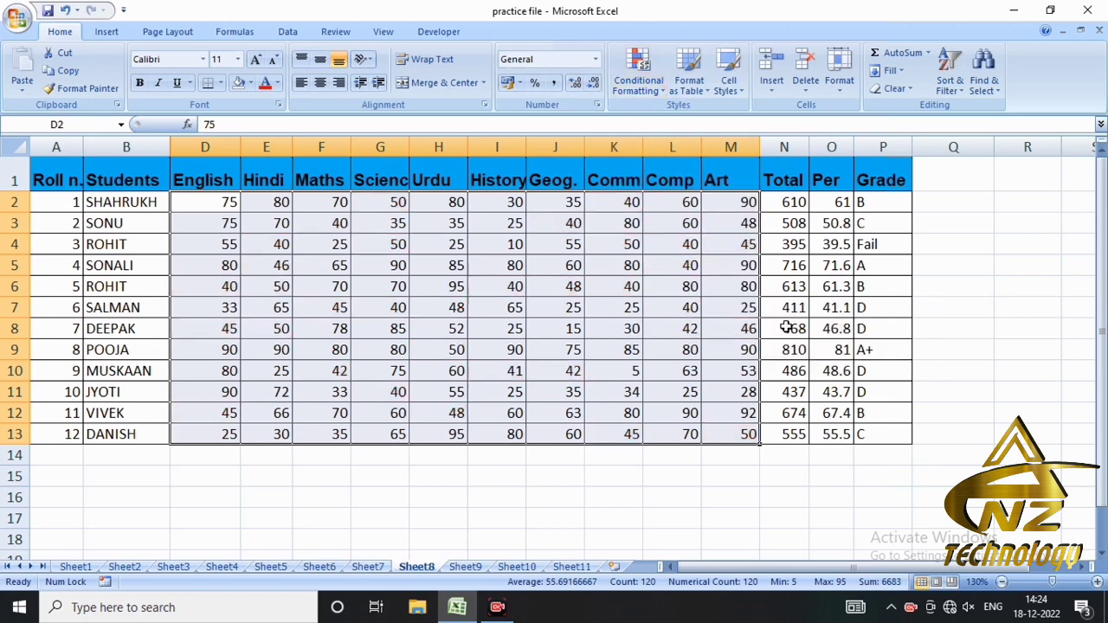
- Highlight marks equal to 90 in D2:M13 with Light Red Fill with Dark Red Text
left_click(645, 82)
mouse_move(693, 115)
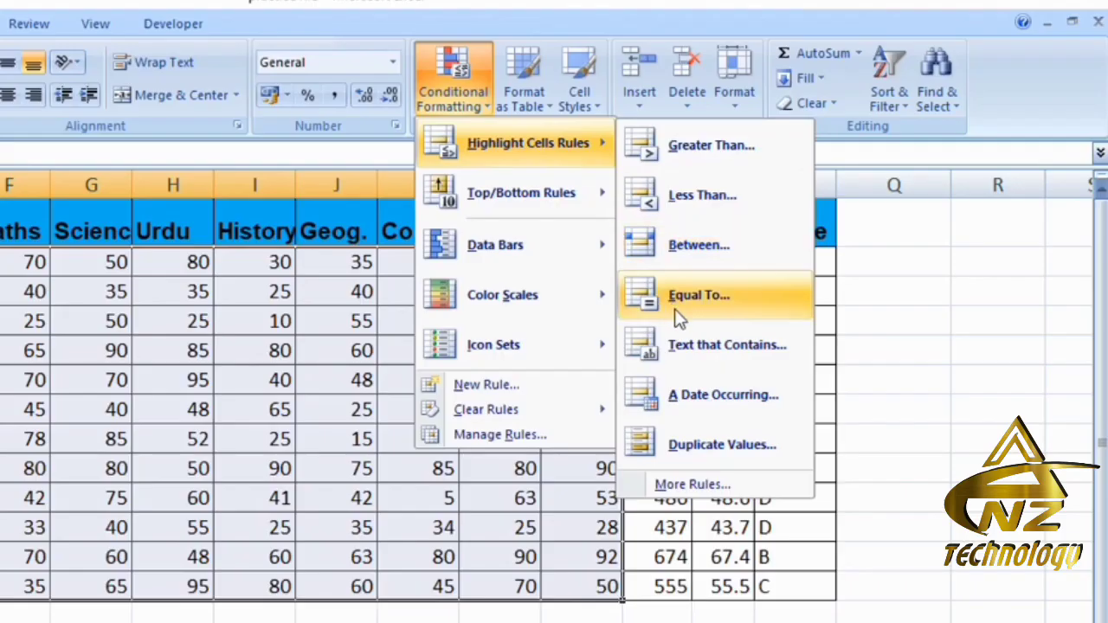
left_click(690, 299)
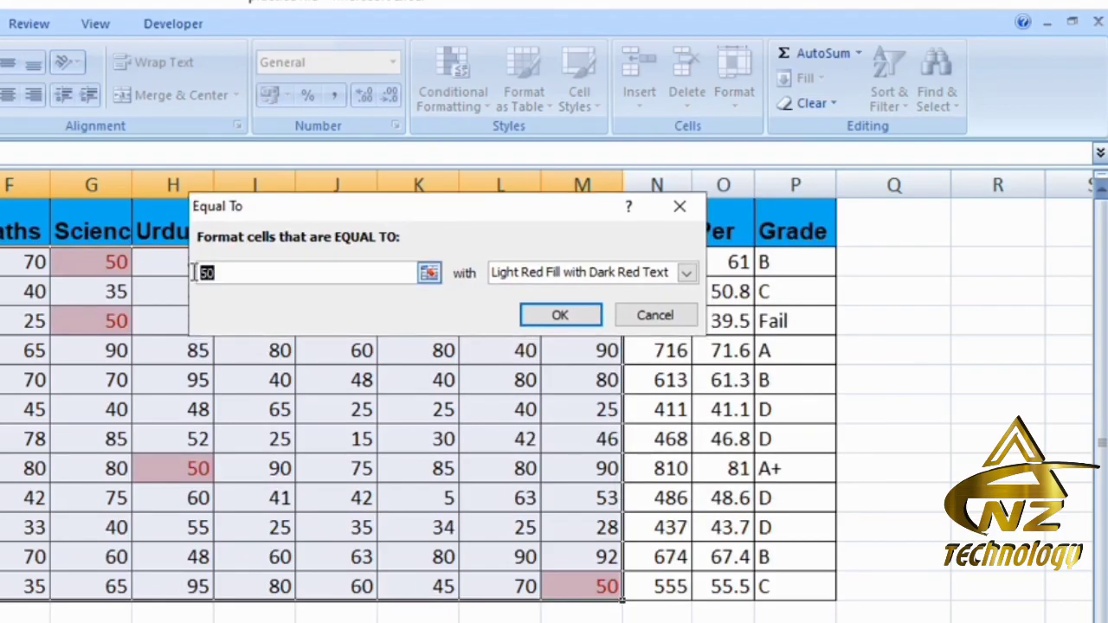
type("90")
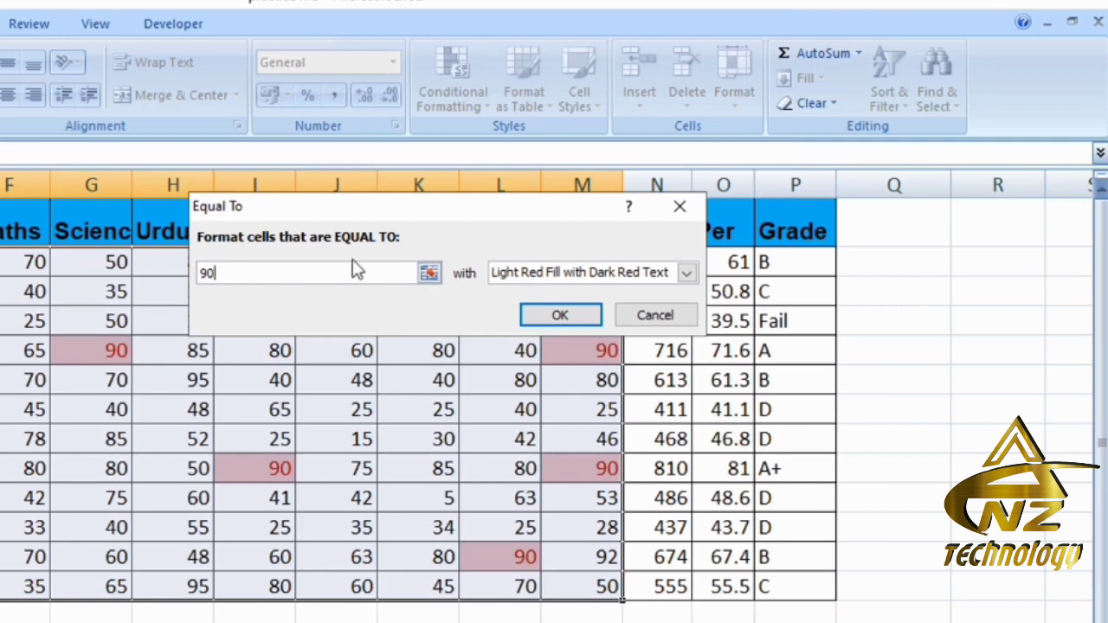
left_click(563, 315)
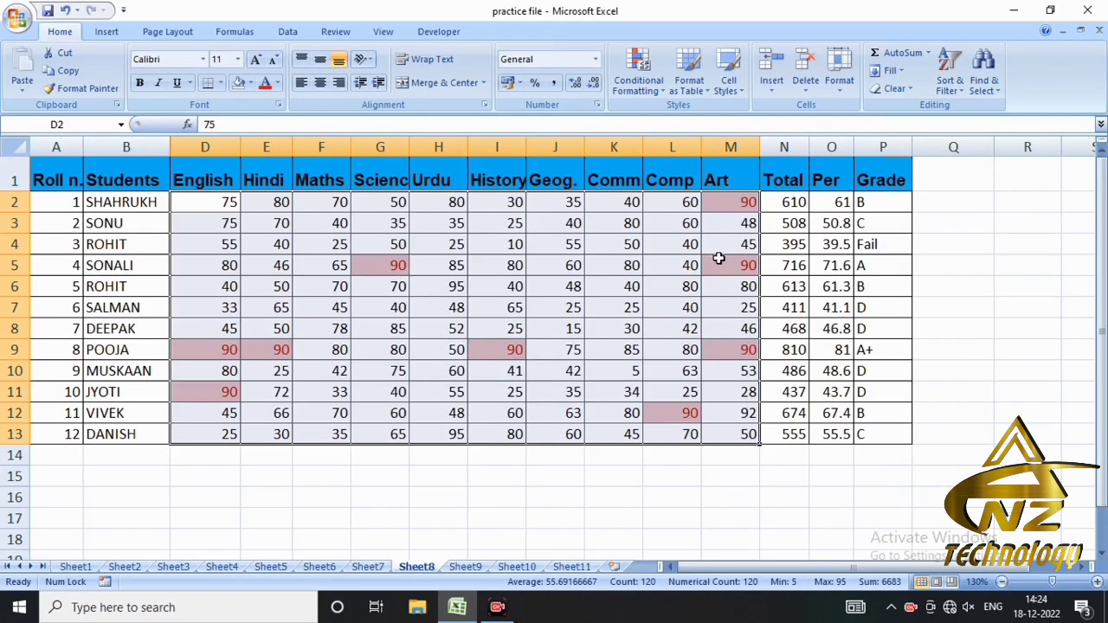
- Clear the Equal To highlight by removing the conditional formatting rules from the entire sheet
left_click(661, 85)
mouse_move(696, 309)
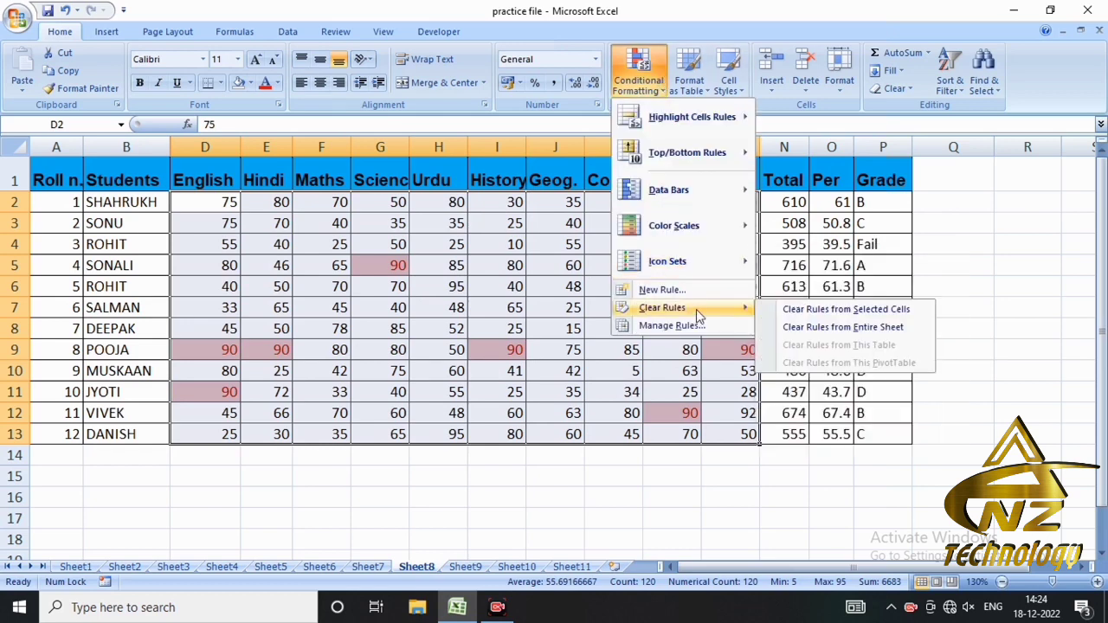
left_click(797, 328)
left_click(649, 95)
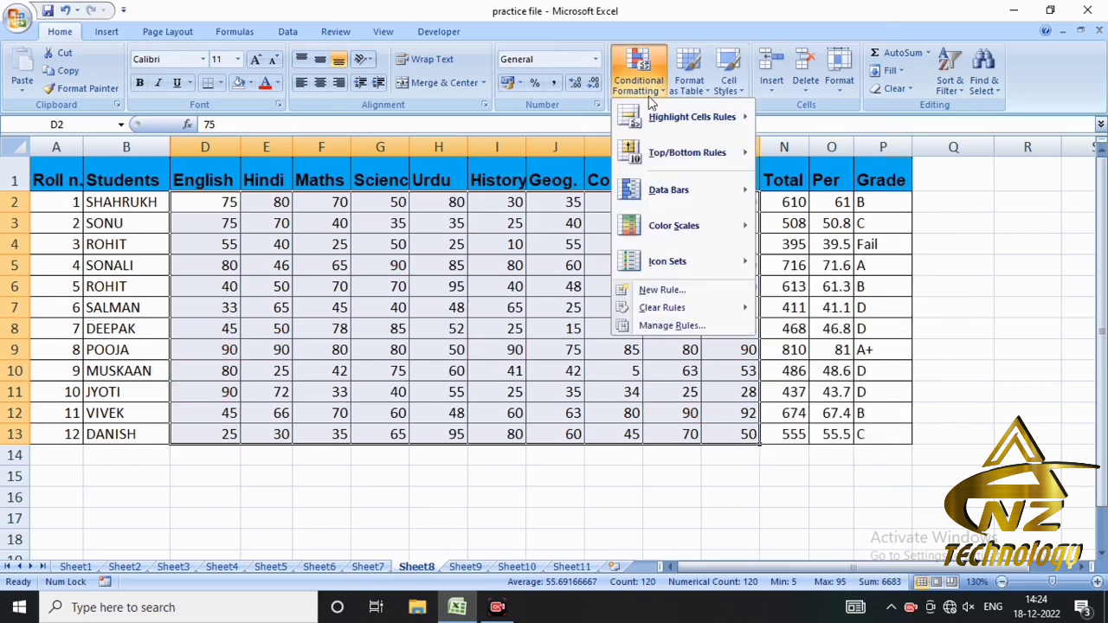
mouse_move(696, 118)
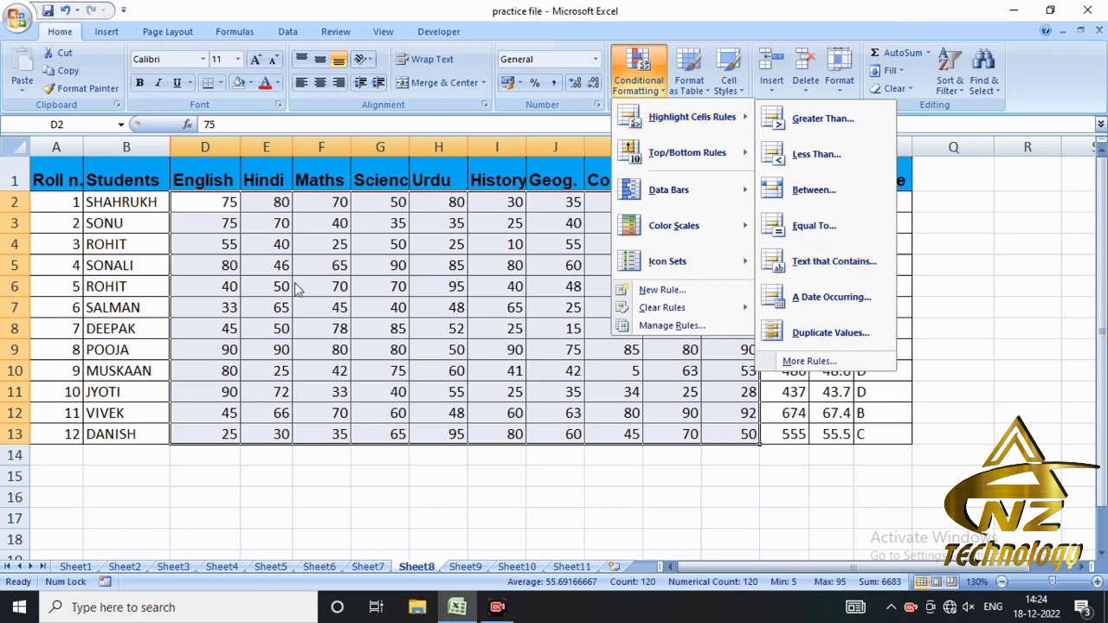
key("Escape")
key("Escape")
- Try a Text That Contains highlight rule for the letter "o" on the student names in B2:B13, and cancel it
left_click_drag(130, 210, 117, 434)
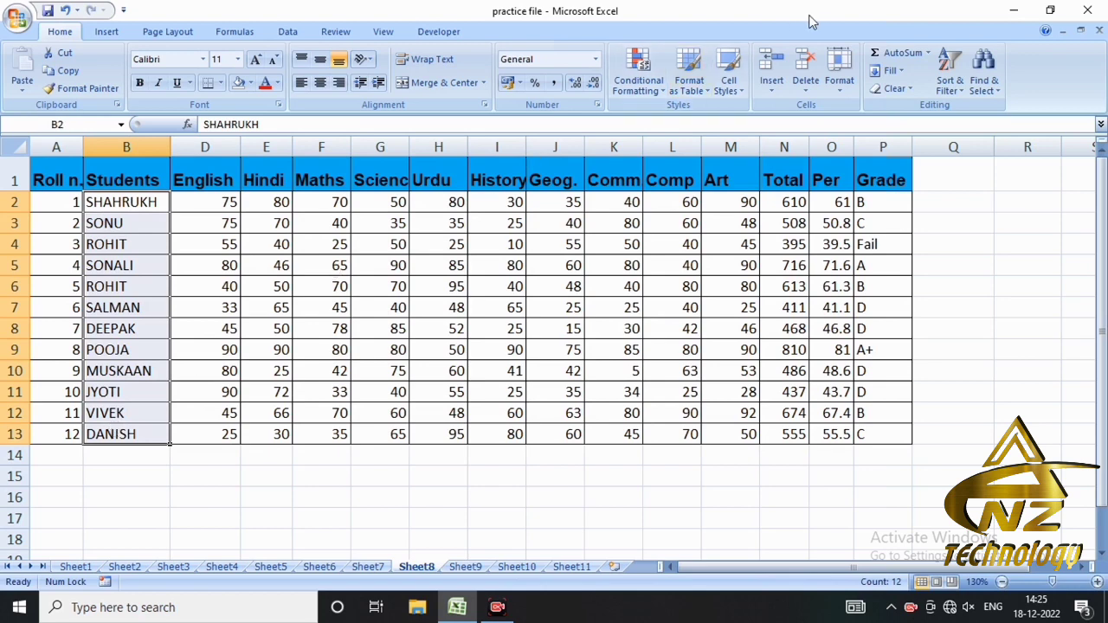
left_click(649, 92)
mouse_move(679, 118)
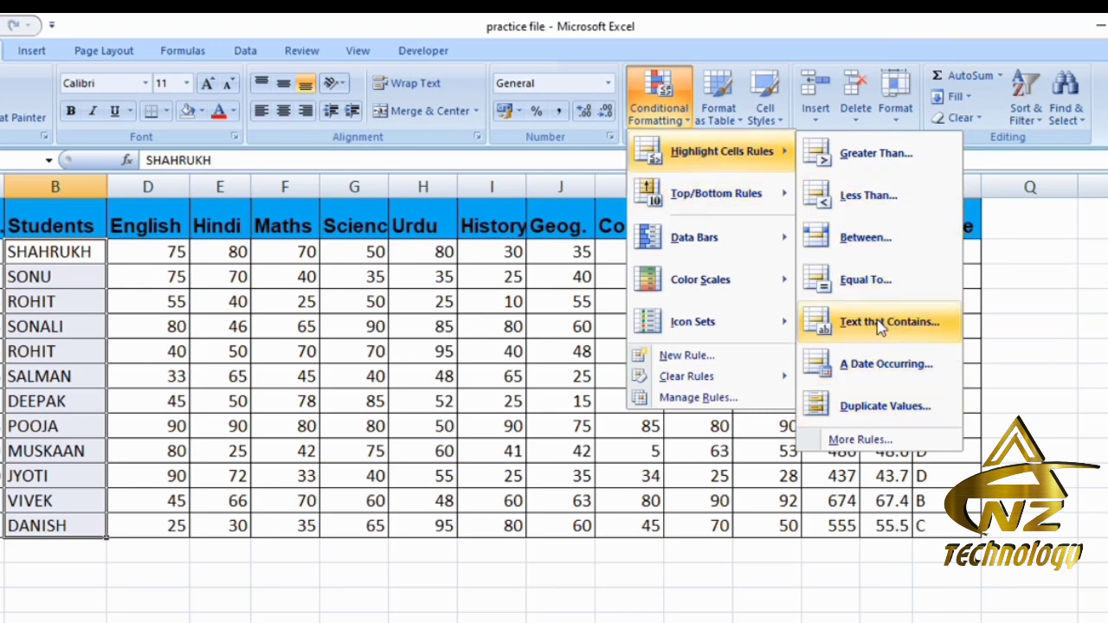
left_click(880, 324)
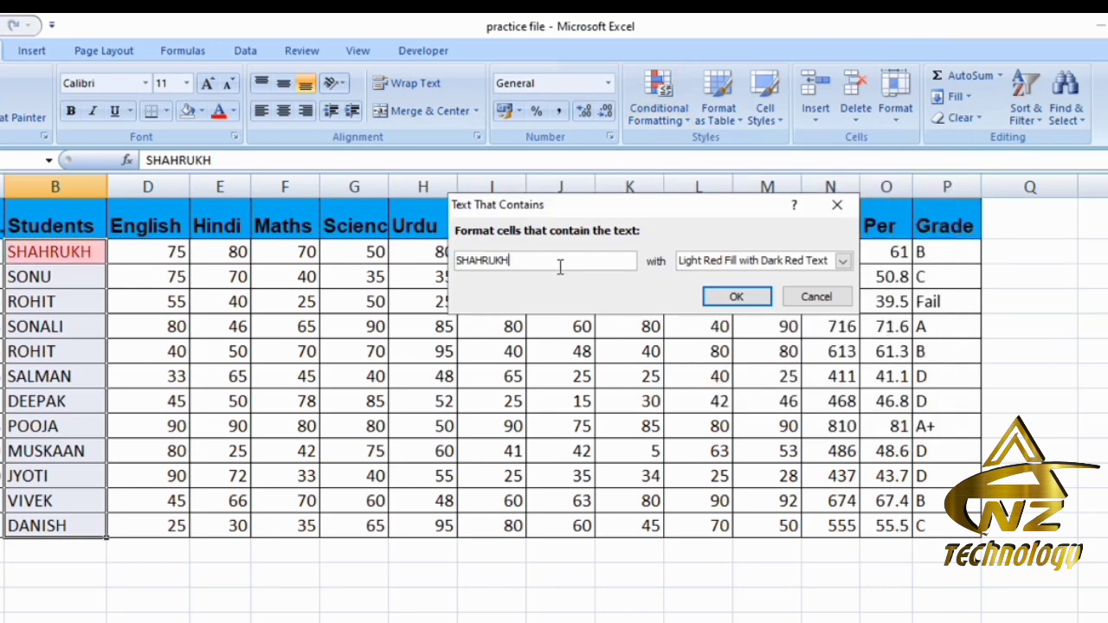
left_click_drag(557, 262, 454, 267)
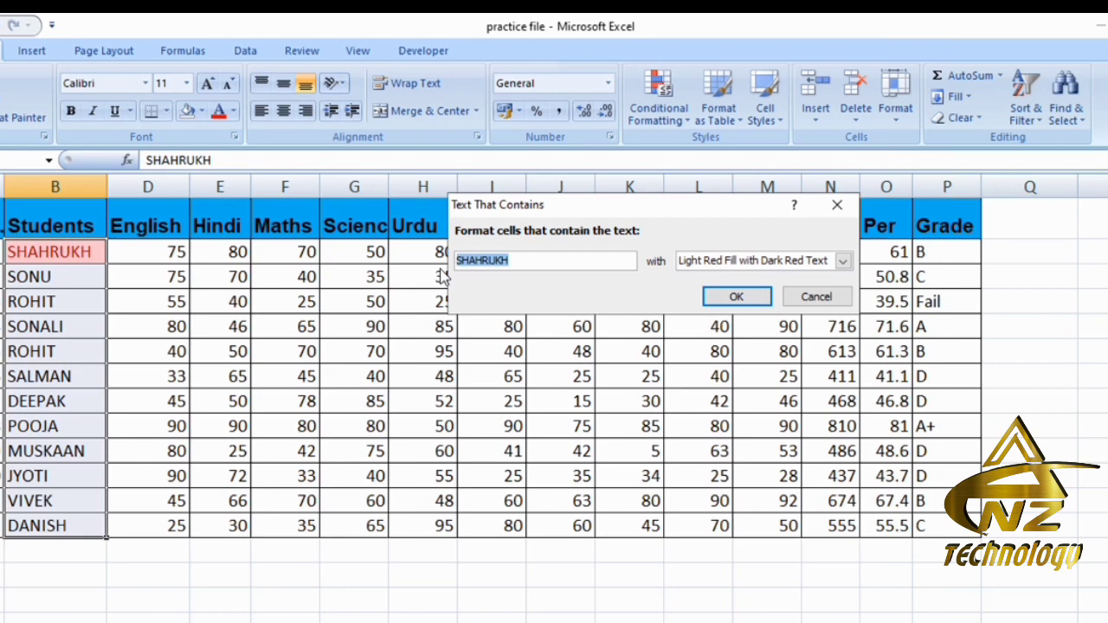
type("o")
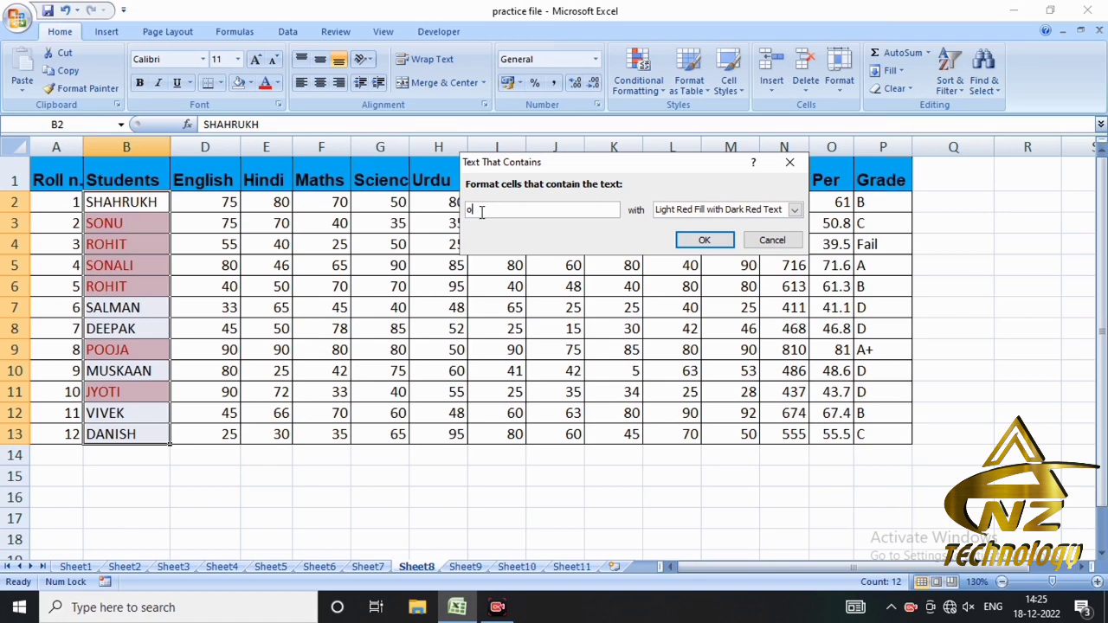
left_click(772, 240)
left_click(652, 93)
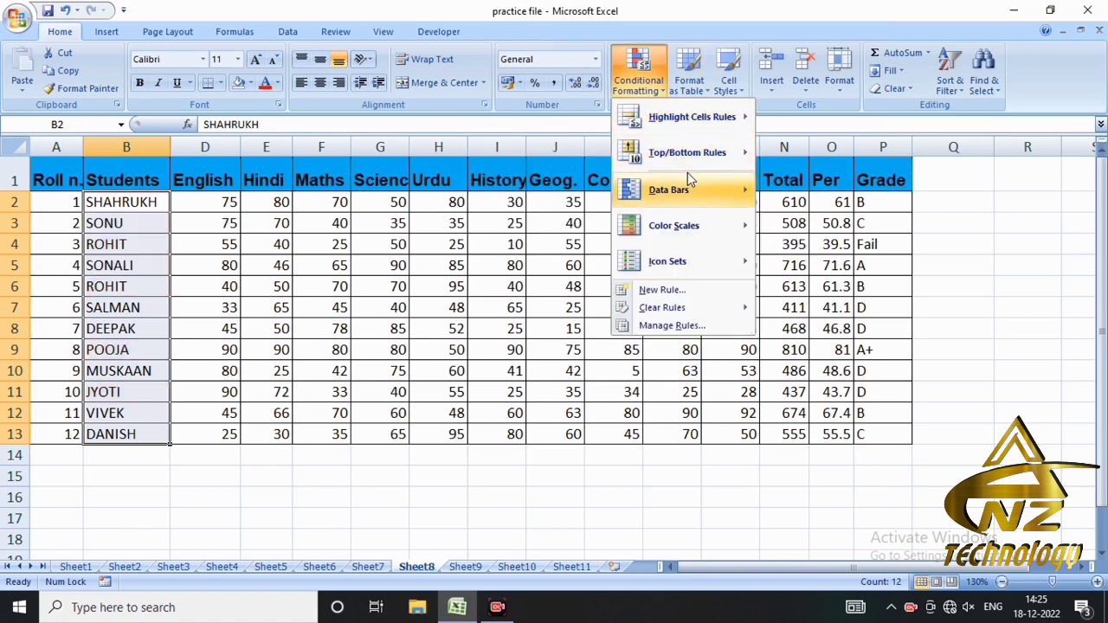
mouse_move(710, 114)
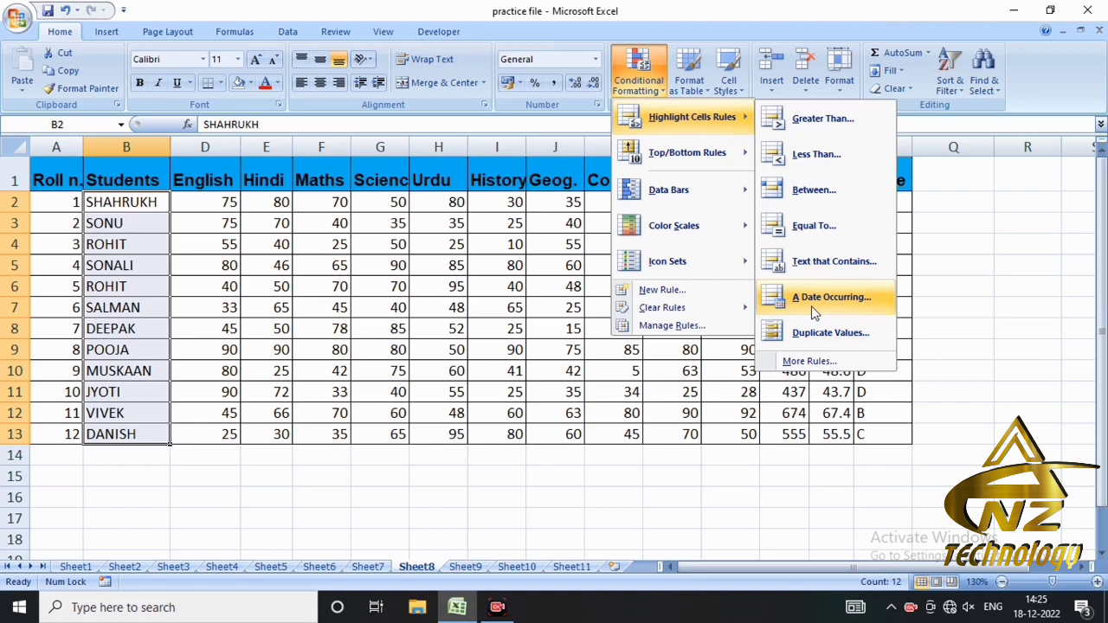
- Enter the dates 18-12-22 in Q2 and 17-12-22 in Q1, and fill the date series down to Q13
left_click(940, 204)
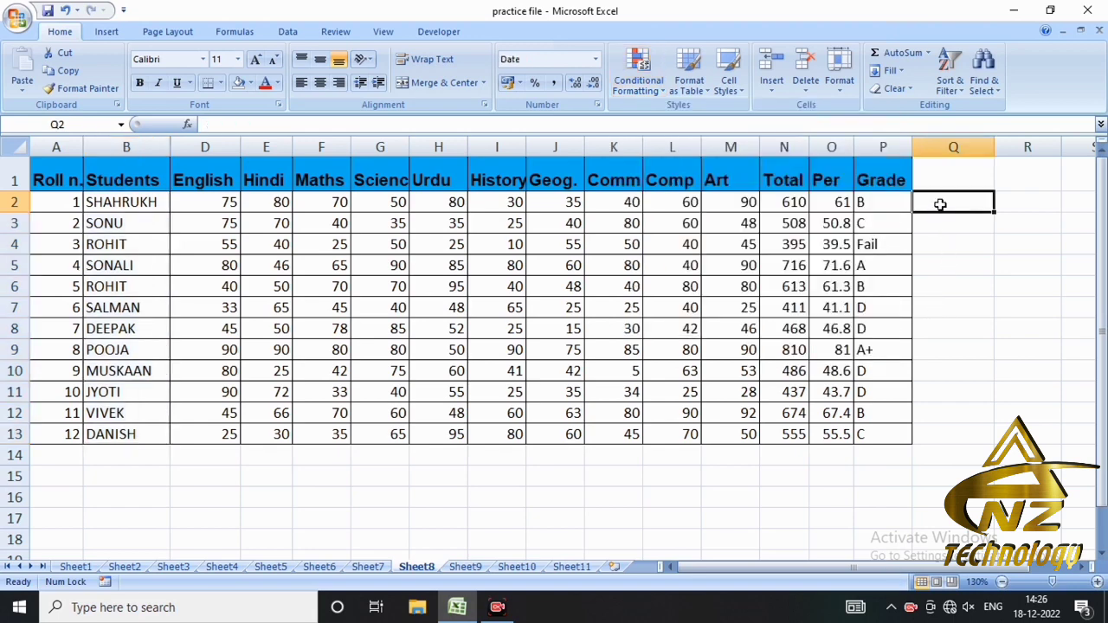
type("18-12")
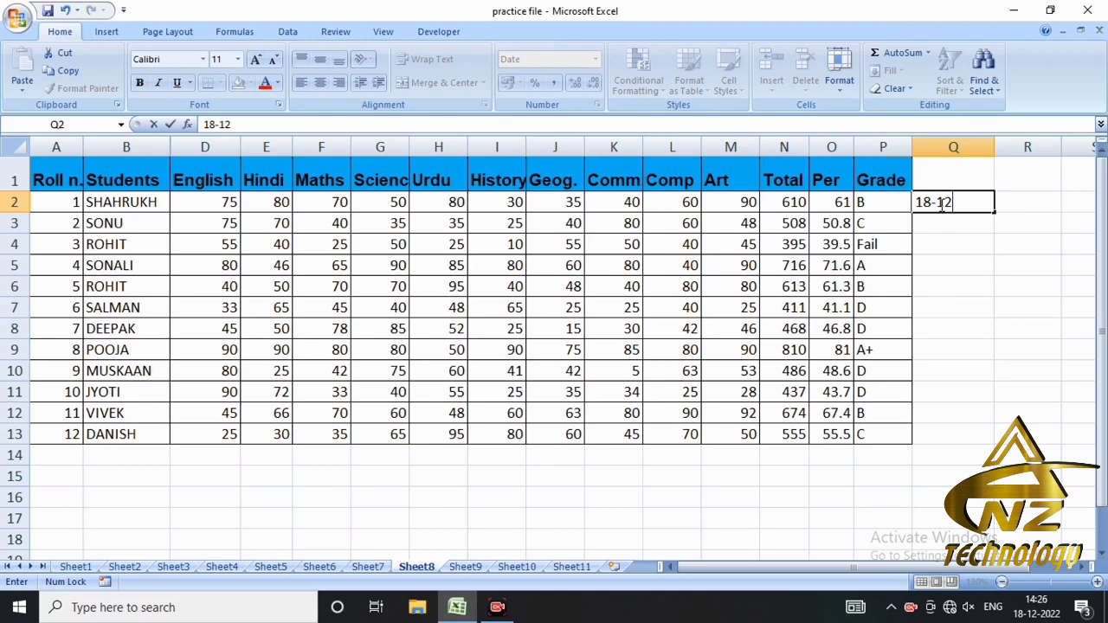
type("-22")
key("Return")
left_click(934, 188)
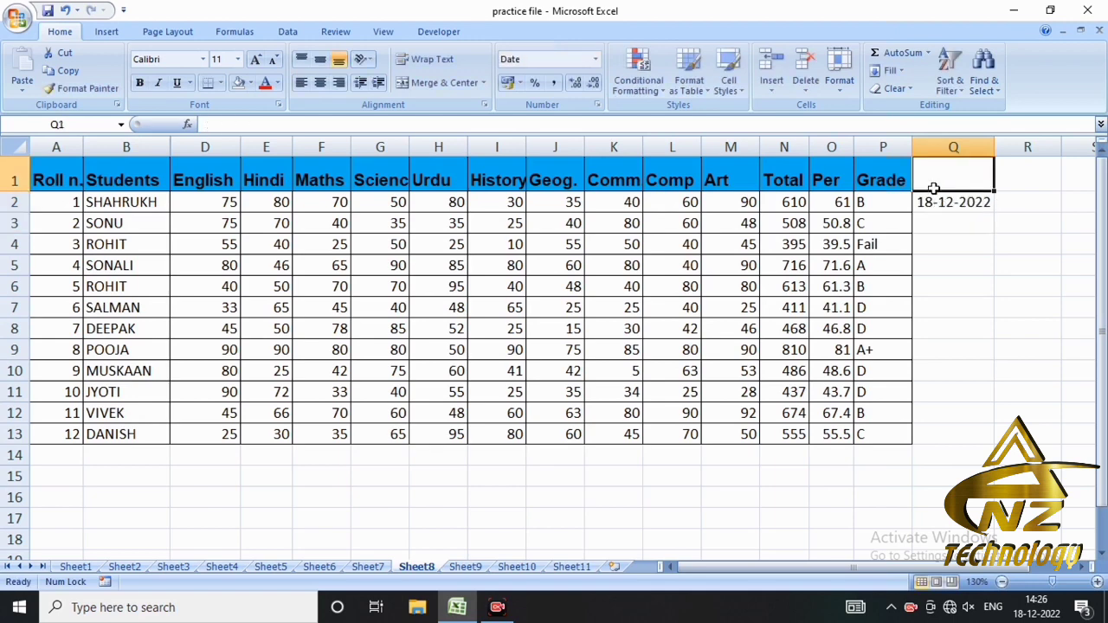
type("17")
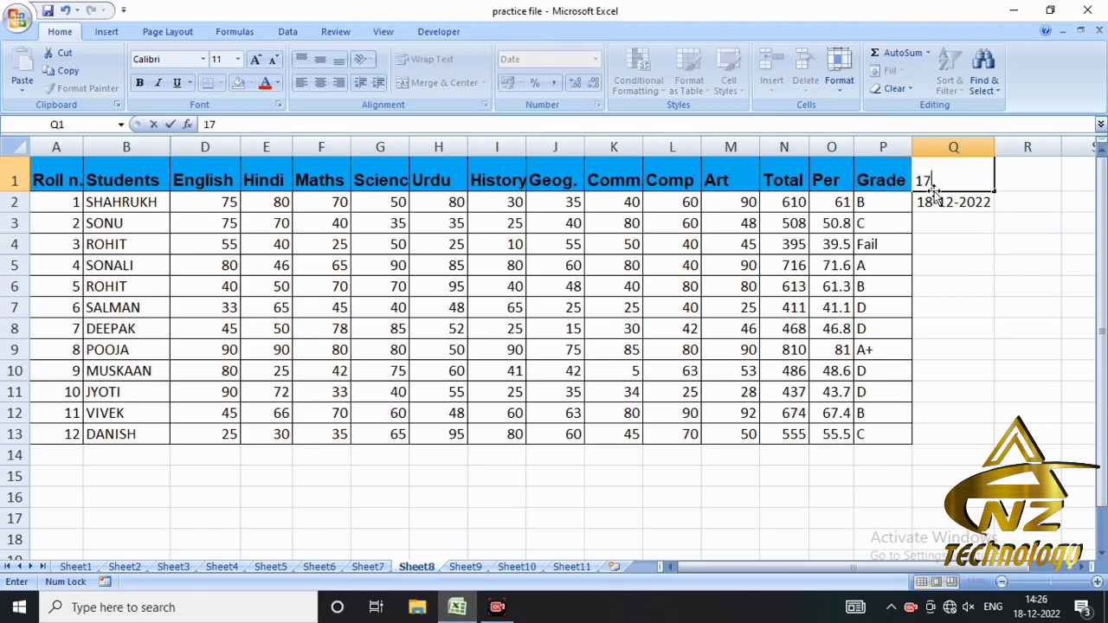
type("-12-22")
key("Return")
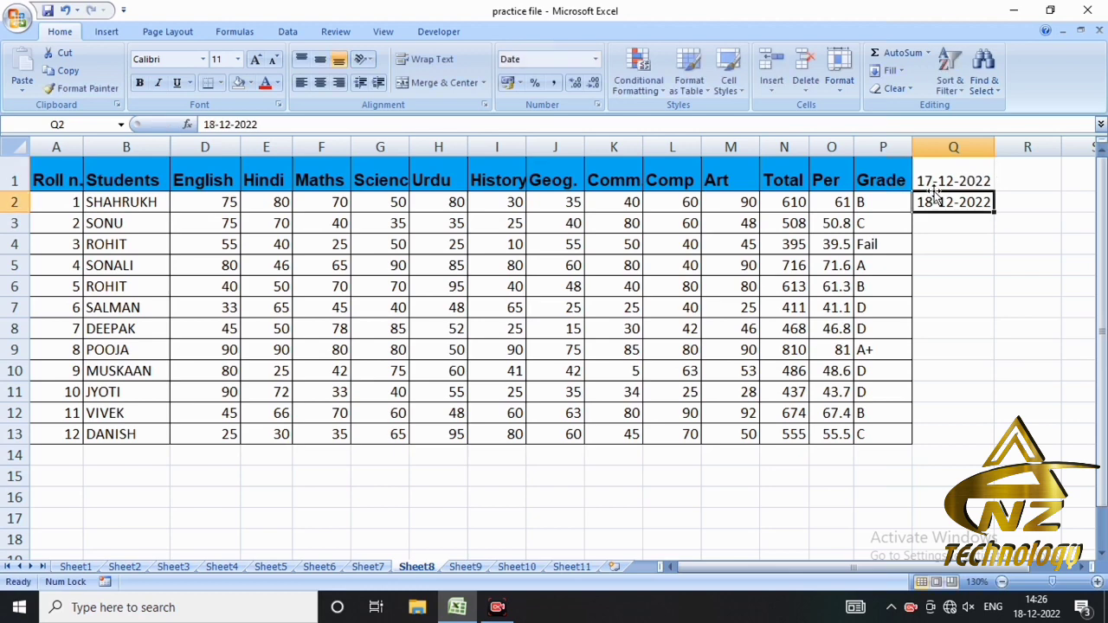
left_click_drag(935, 186, 978, 447)
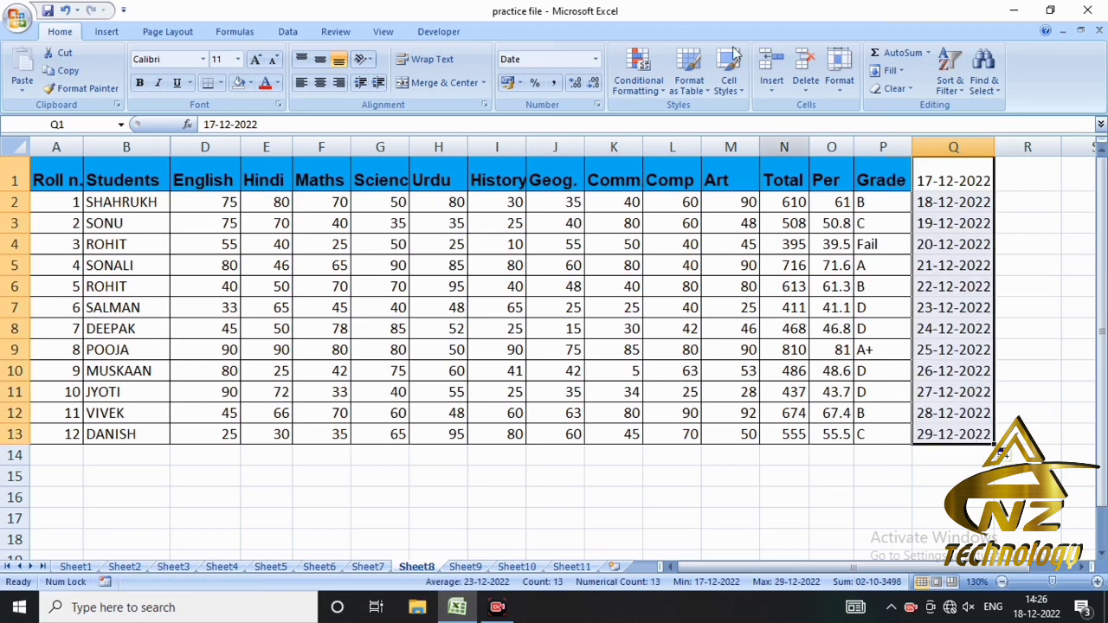
- Try an A Date Occurring highlight rule on the dates in Q1:Q13, previewing the Yesterday, Today and Tomorrow options
left_click(659, 96)
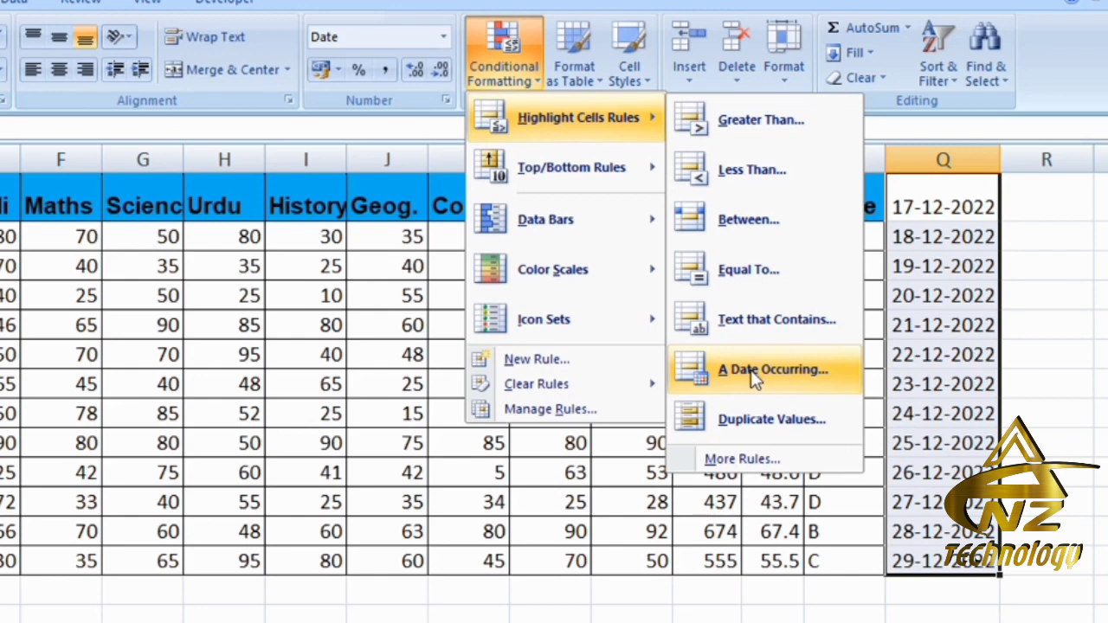
left_click(753, 371)
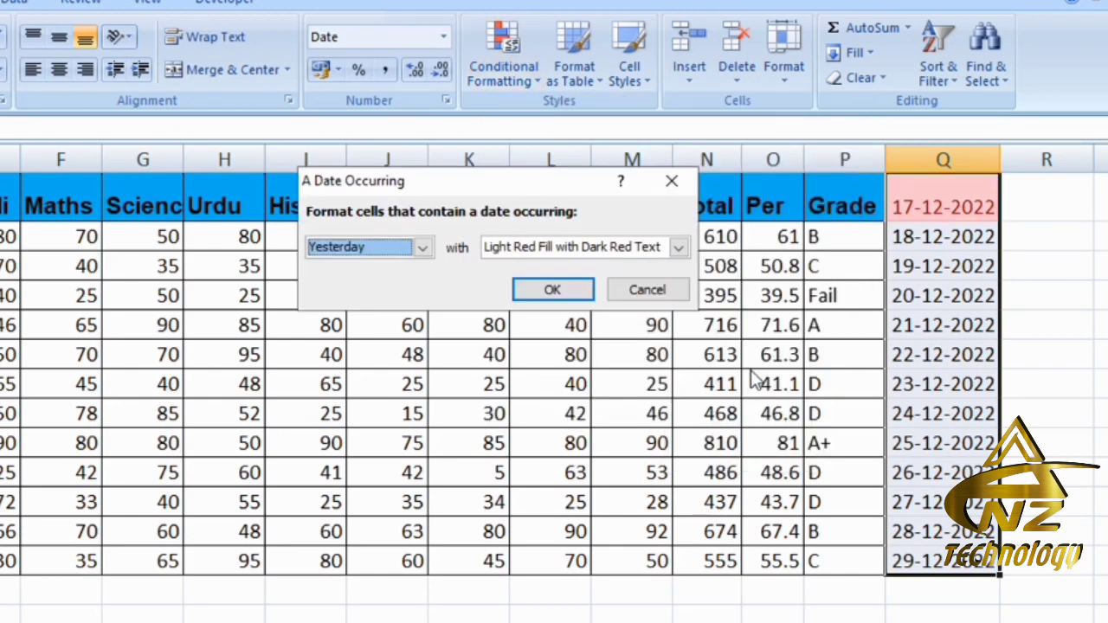
left_click(424, 249)
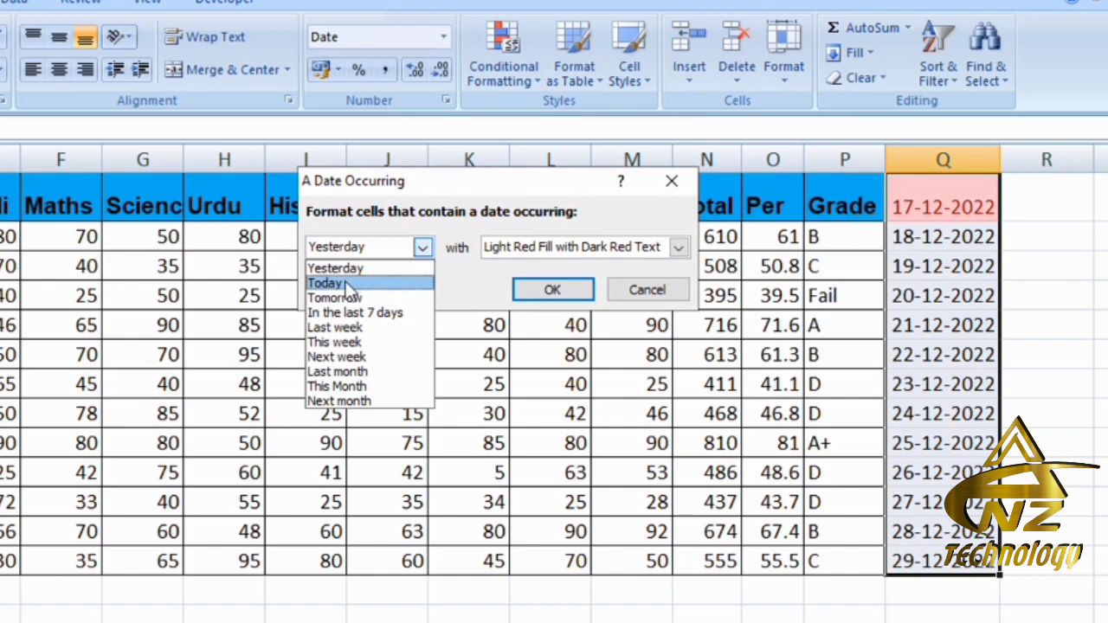
left_click(354, 281)
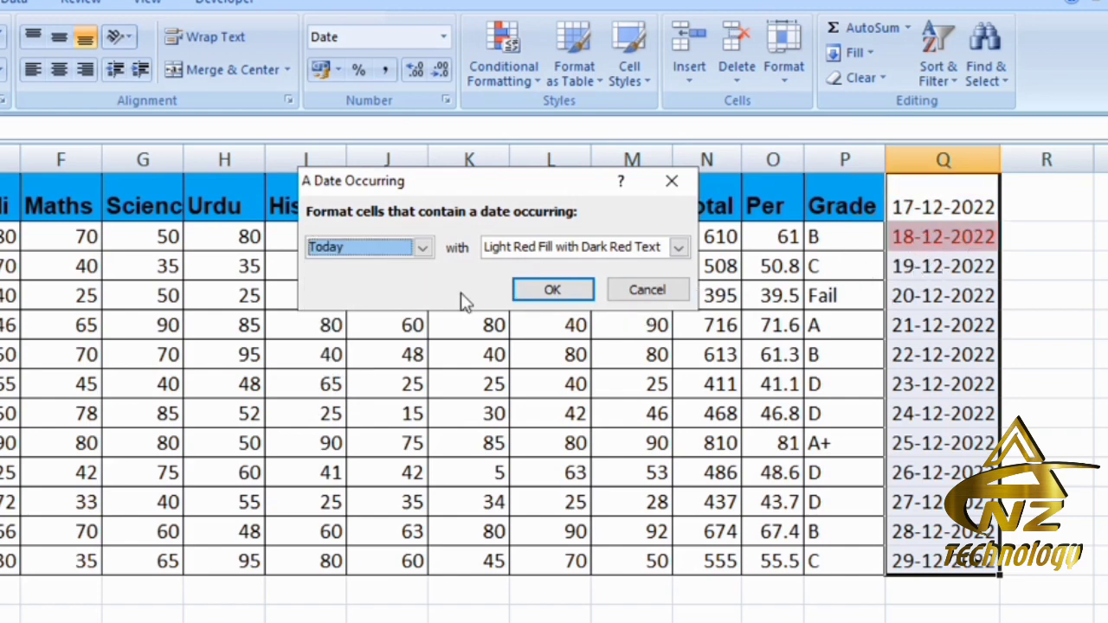
left_click(424, 247)
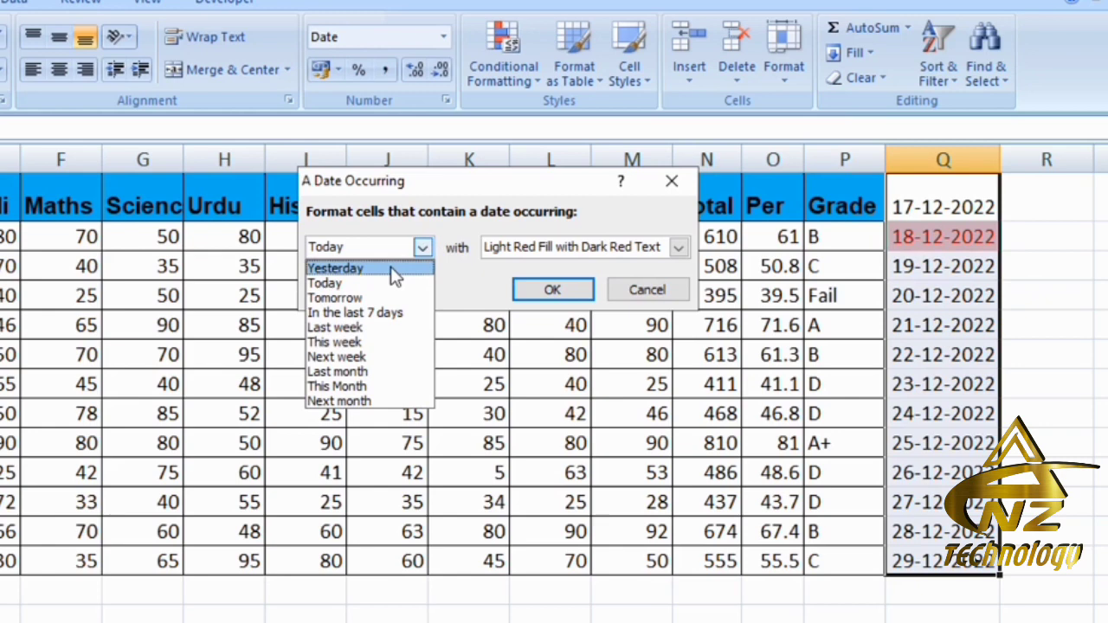
left_click(390, 267)
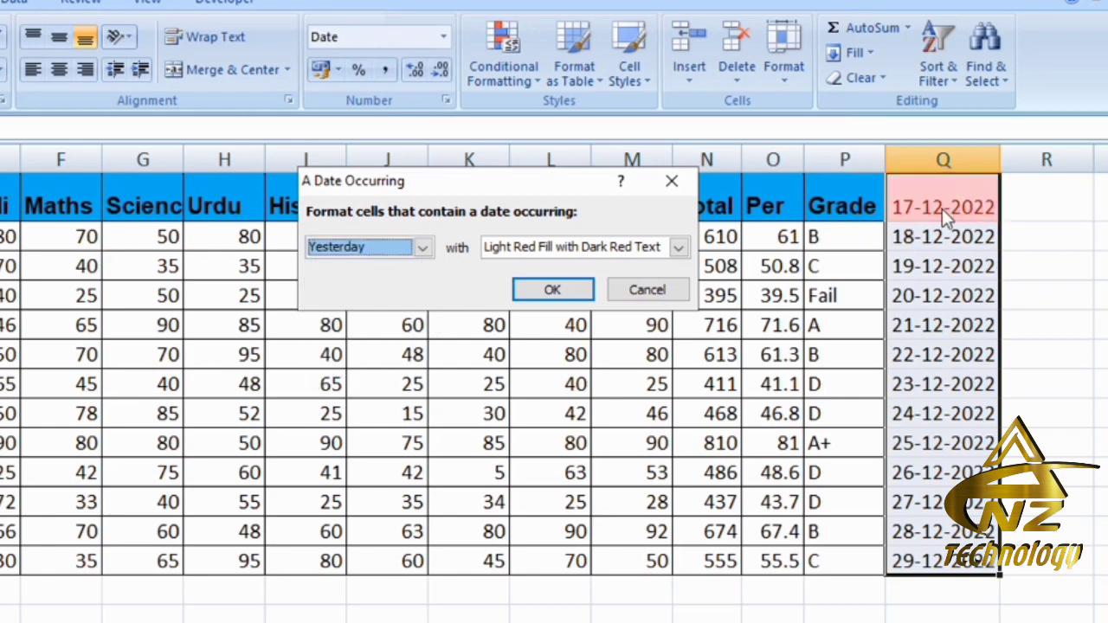
left_click(423, 248)
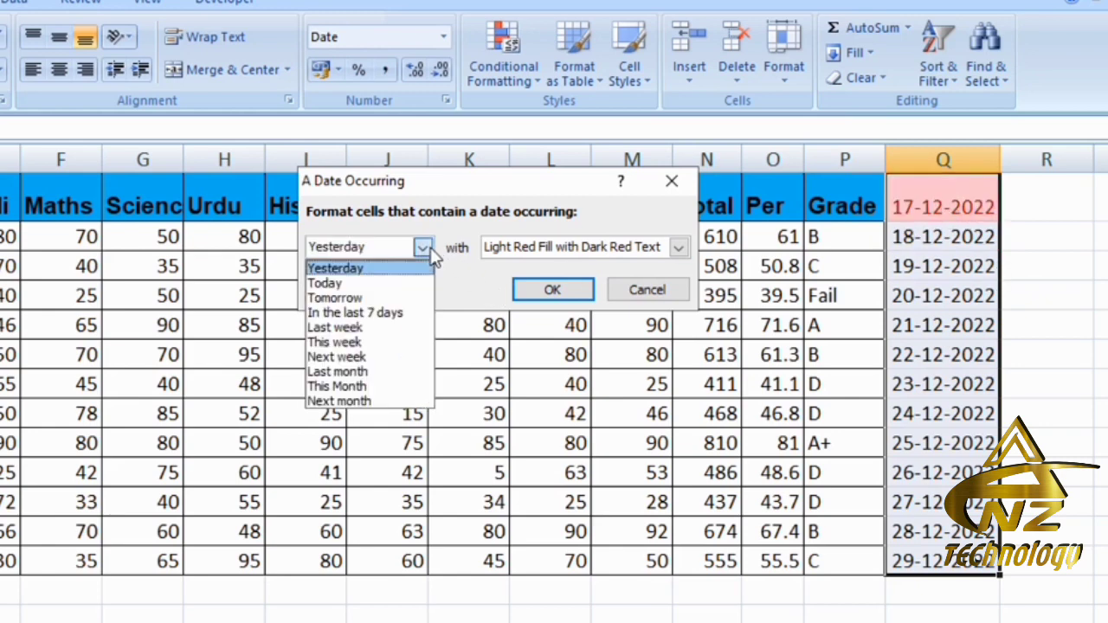
left_click(384, 279)
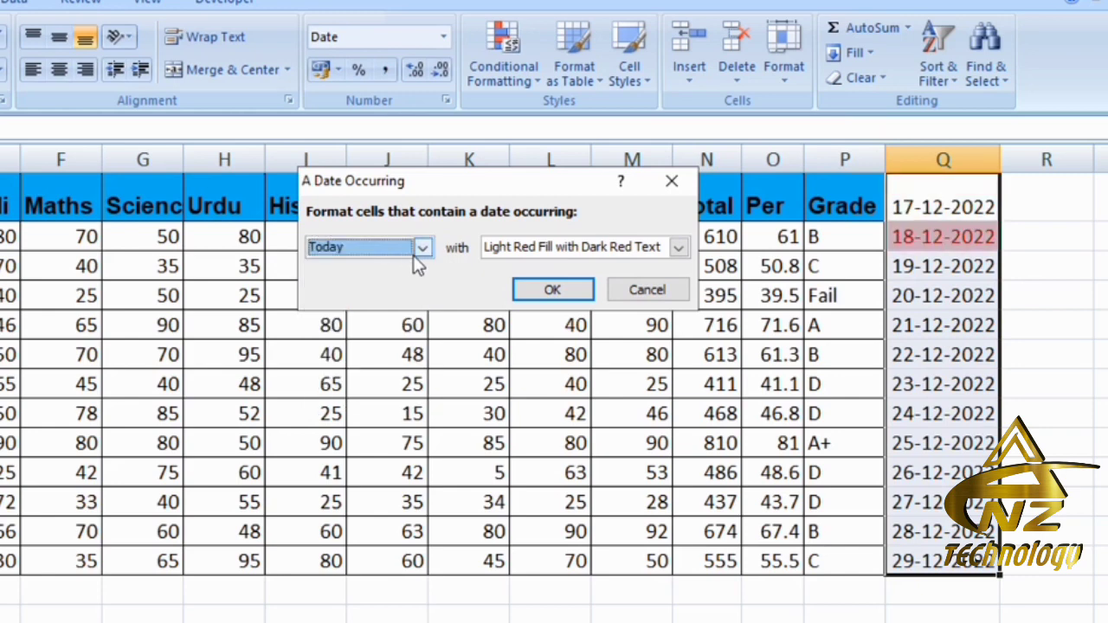
left_click(423, 248)
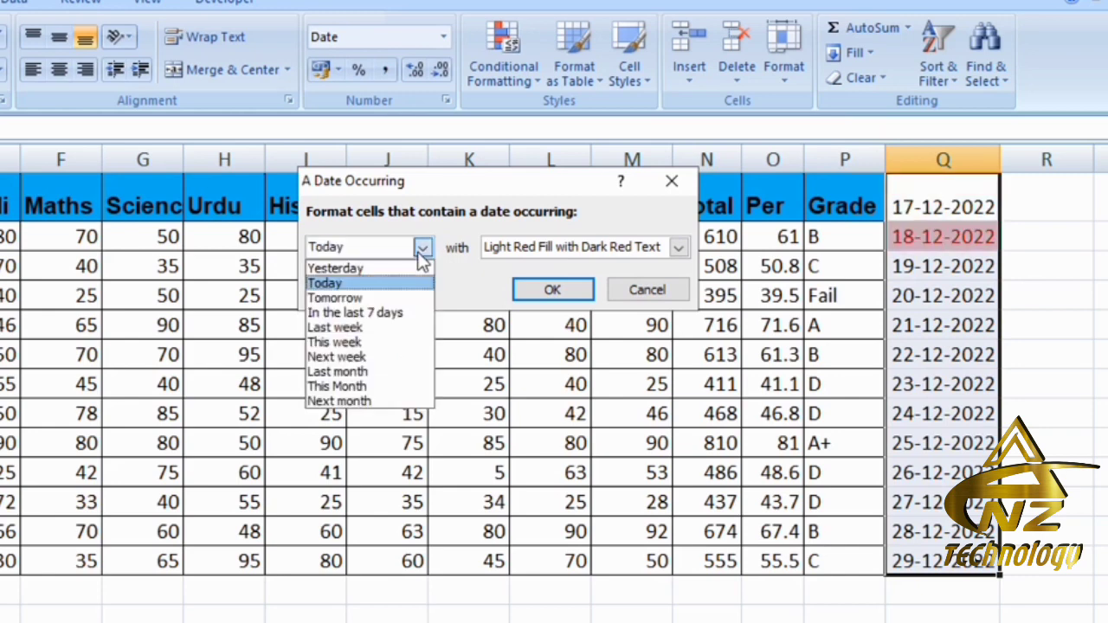
left_click(356, 297)
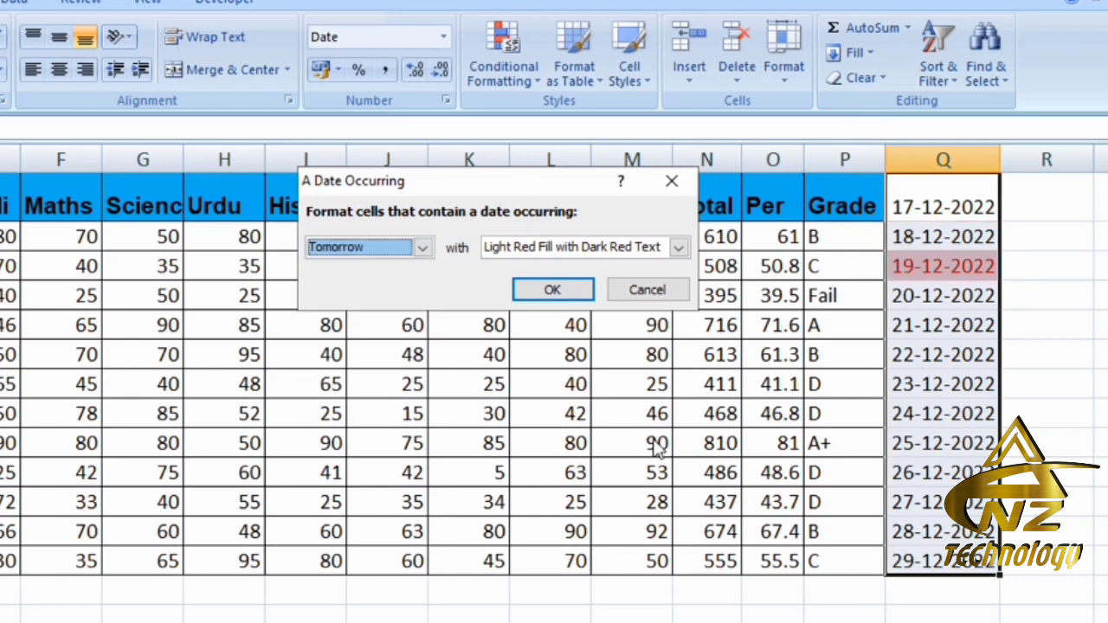
- Preview the Next week option for the date highlight rule, and cancel the rule
left_click(424, 248)
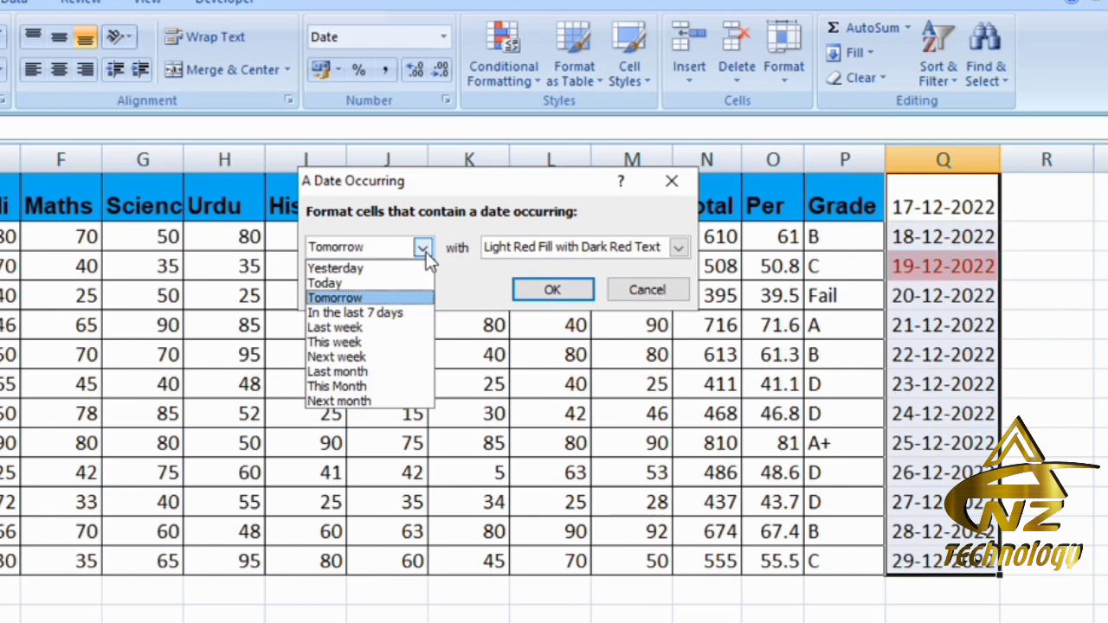
left_click(346, 356)
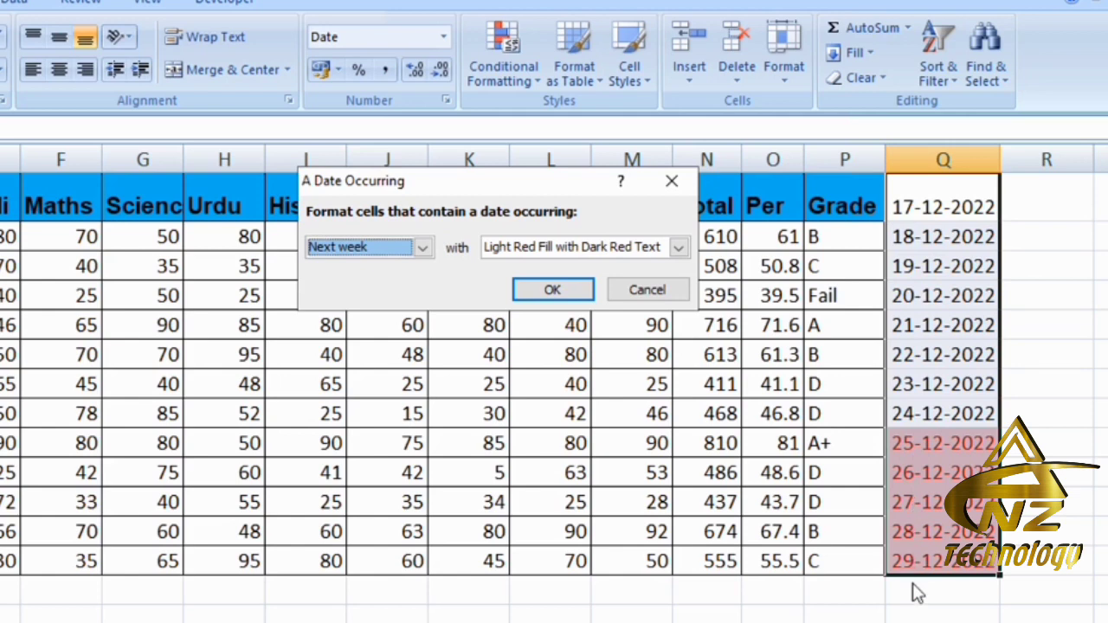
left_click(422, 248)
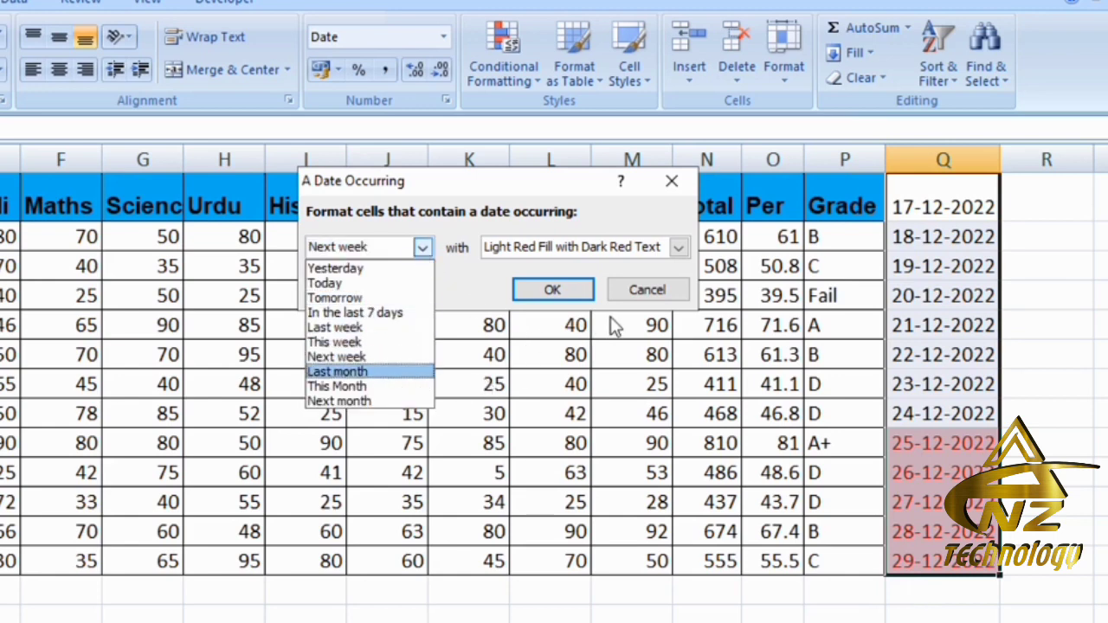
left_click(649, 291)
left_click(643, 289)
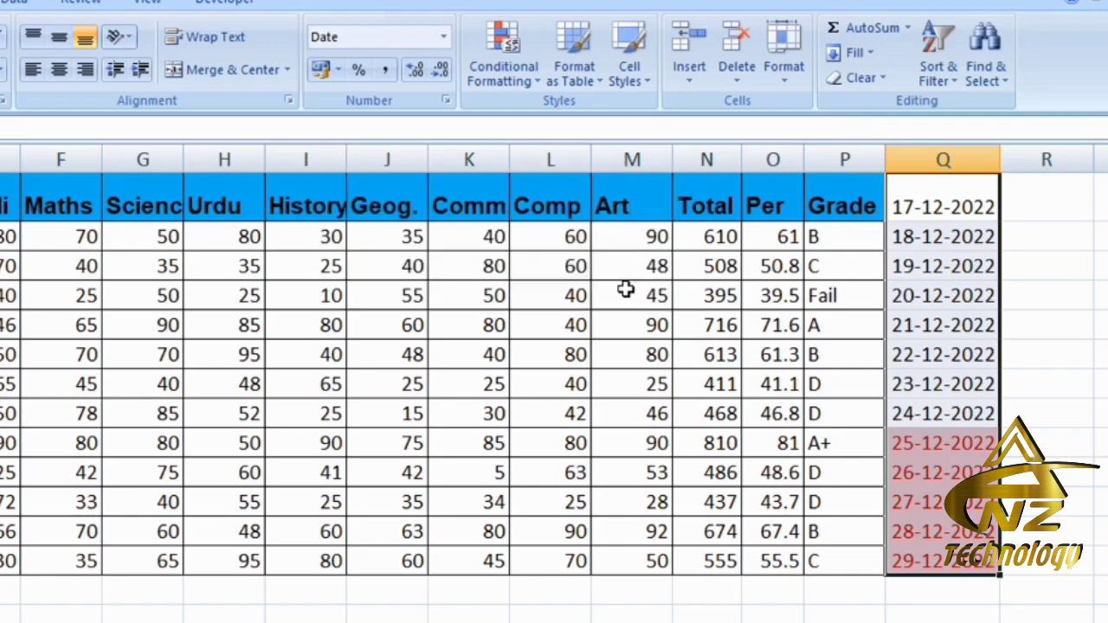
- Delete the date column Q from the sheet
right_click(953, 147)
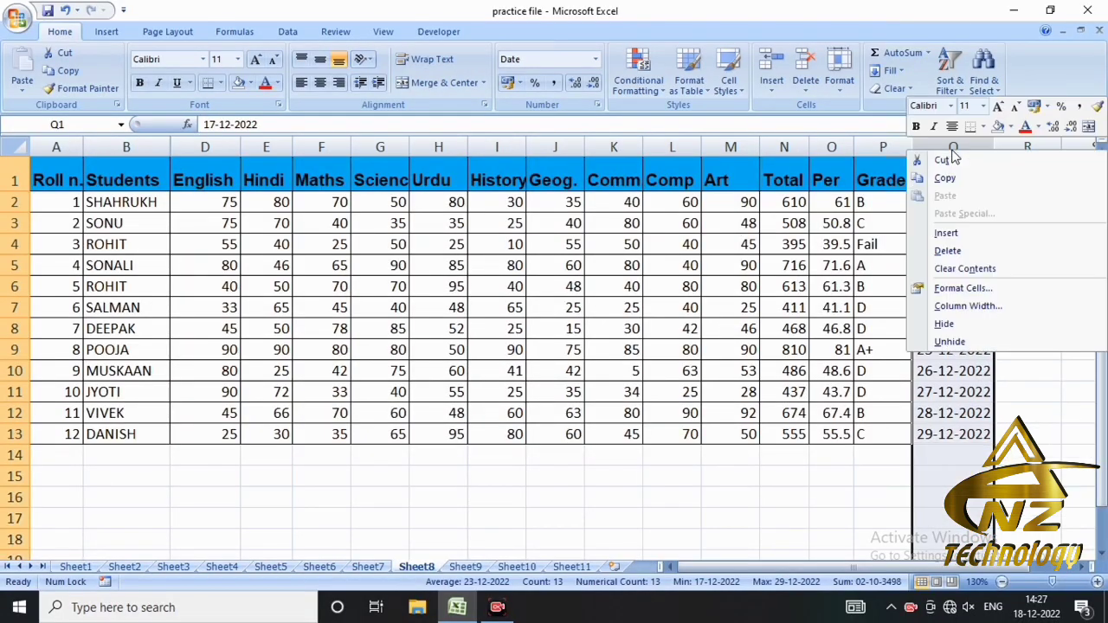
left_click(947, 252)
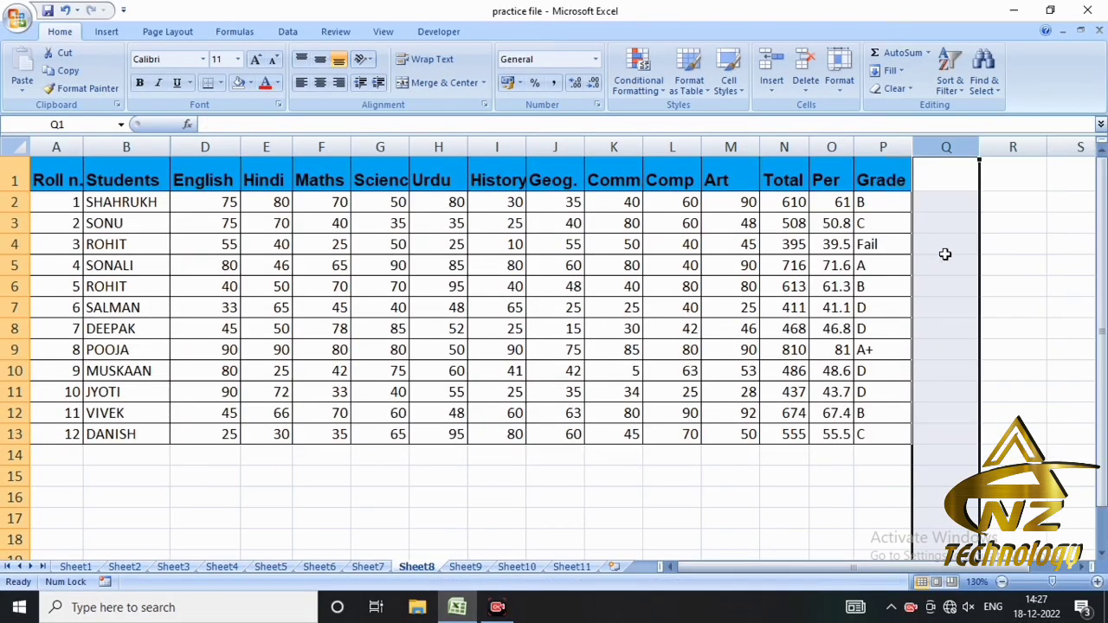
left_click(845, 429)
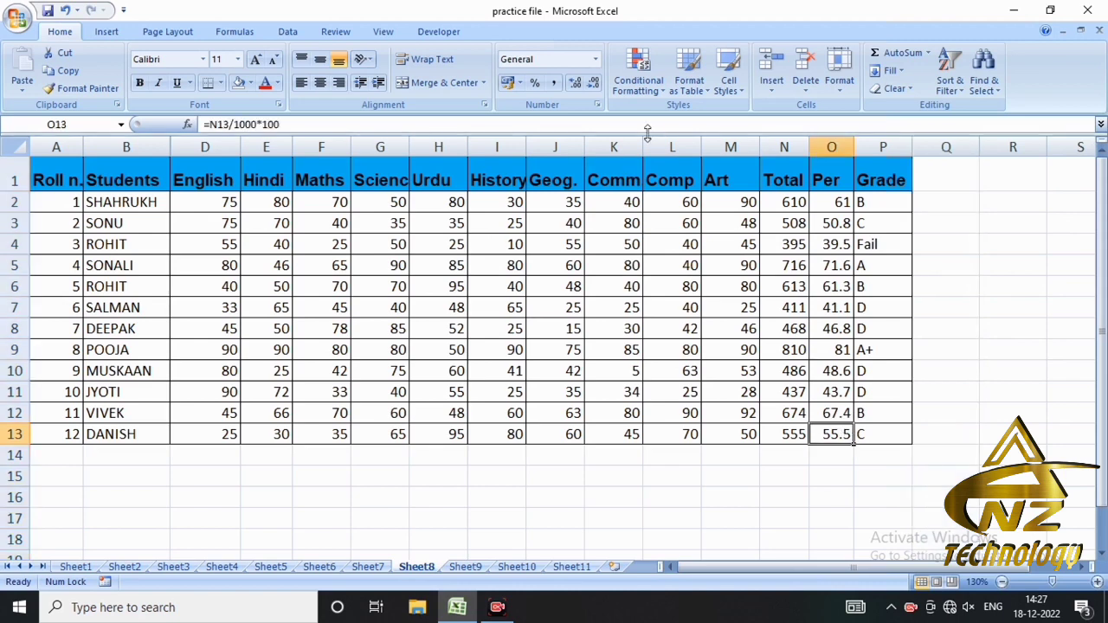
left_click(638, 79)
mouse_move(709, 116)
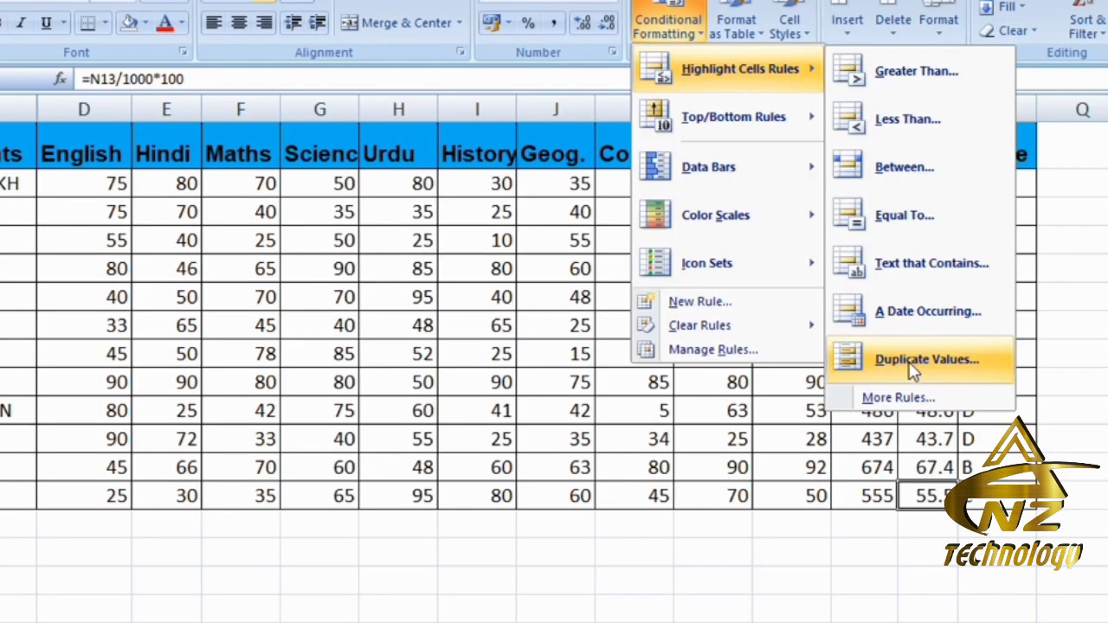
left_click(529, 464)
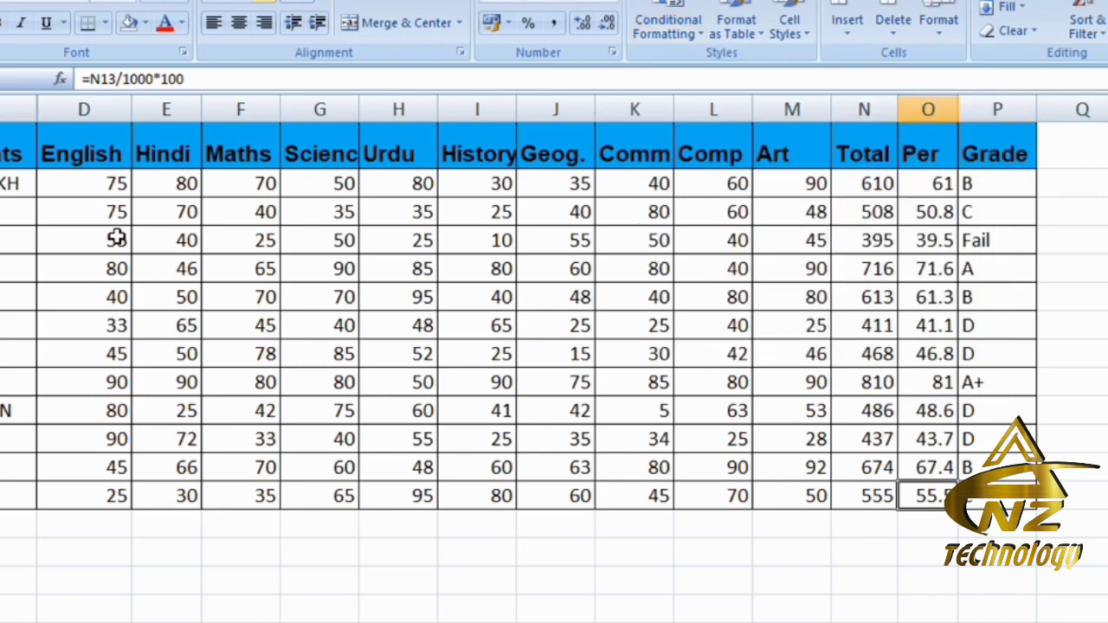
- Highlight duplicate values among the marks in D2:M13 with Light Red Fill with Dark Red Text
left_click_drag(77, 183, 774, 490)
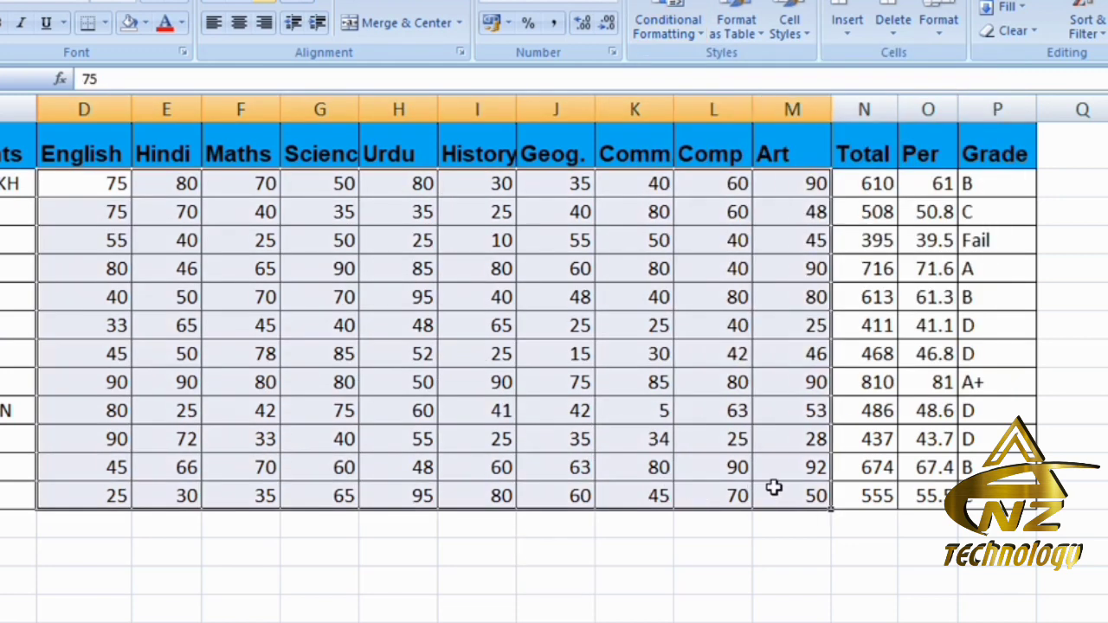
left_click(689, 45)
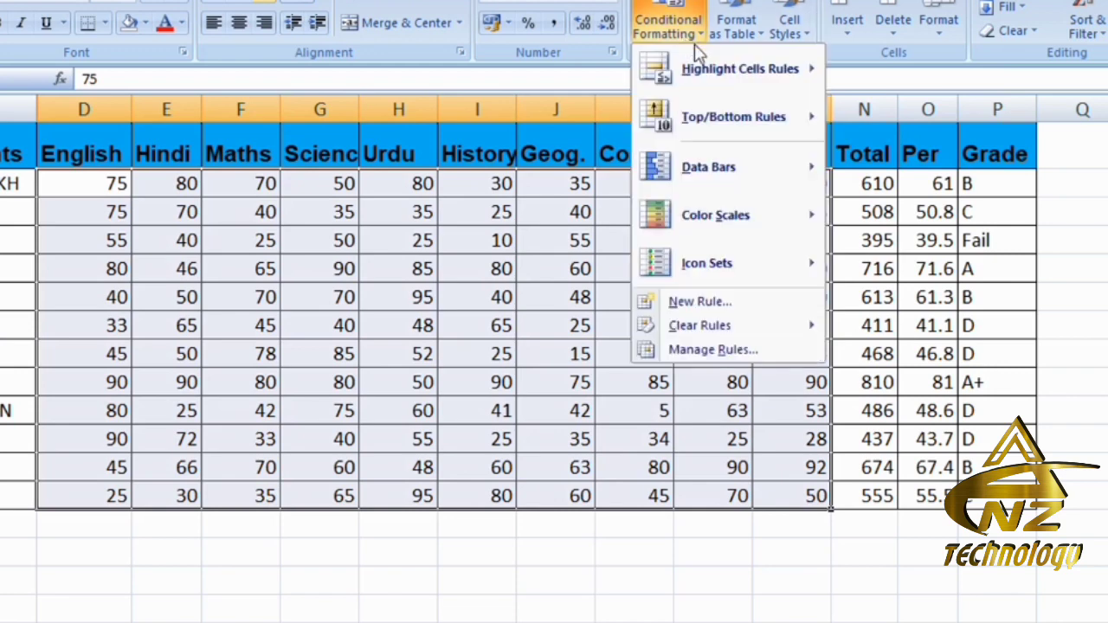
mouse_move(742, 116)
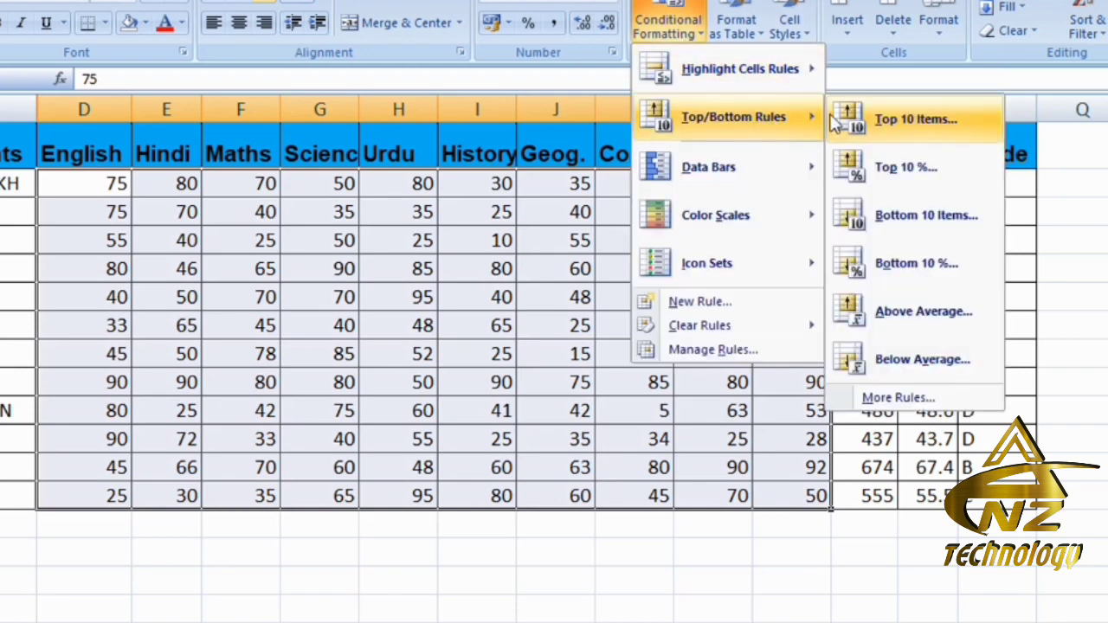
mouse_move(793, 71)
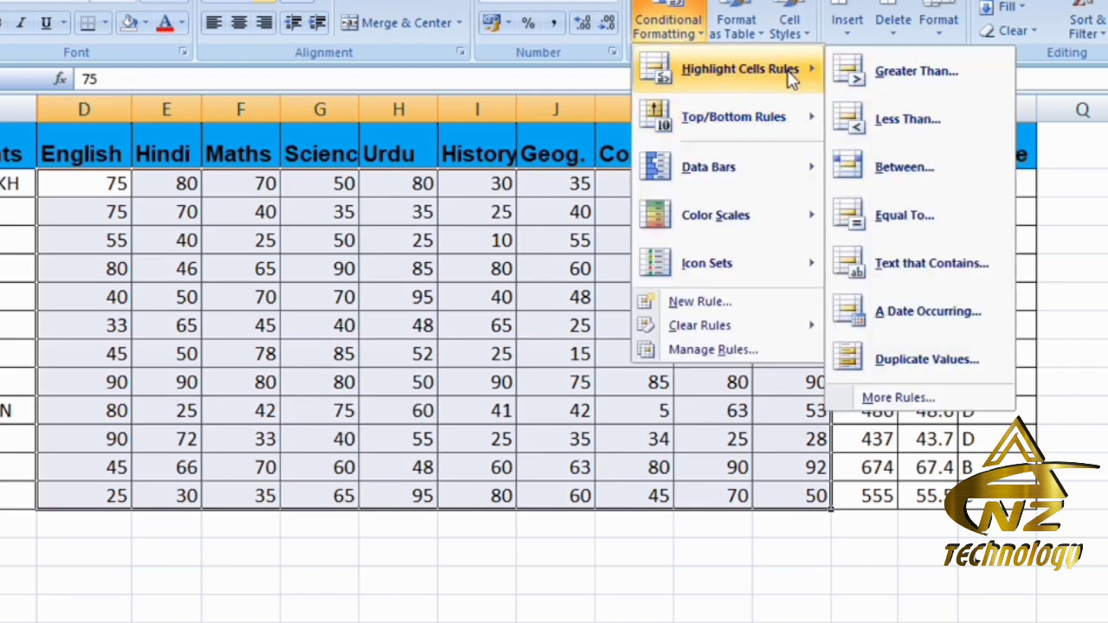
left_click(905, 364)
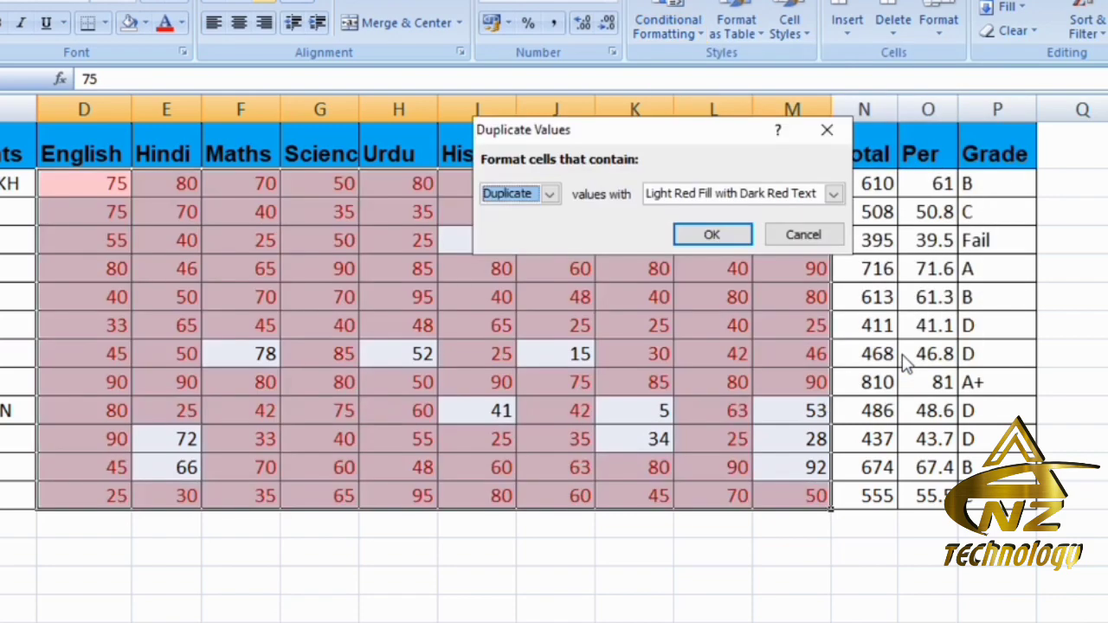
left_click(699, 227)
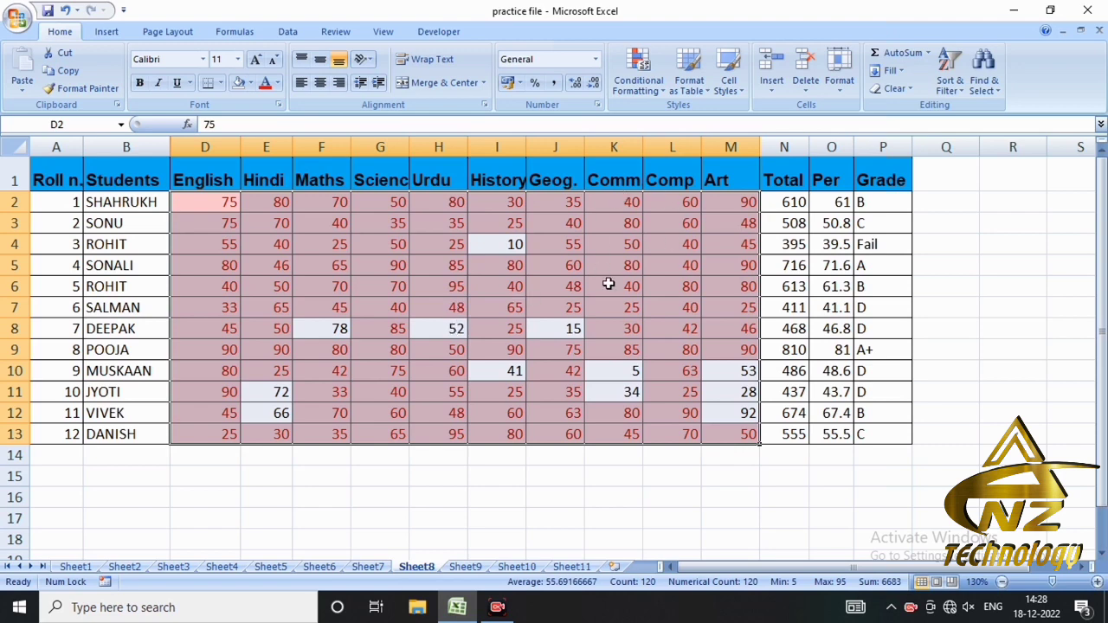
left_click(638, 74)
mouse_move(692, 117)
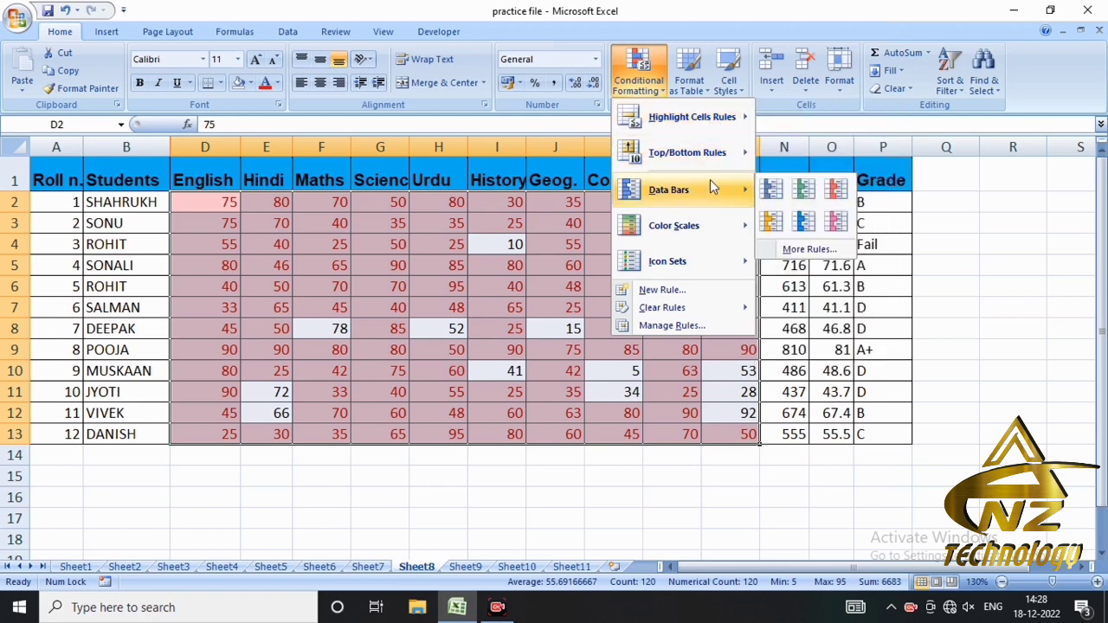
mouse_move(716, 161)
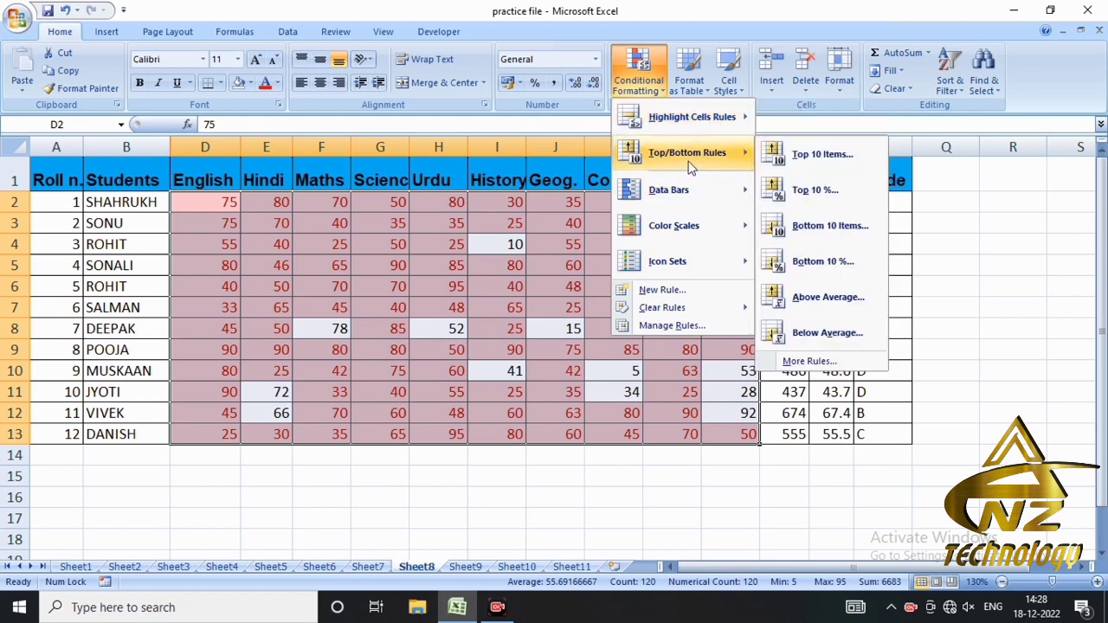
left_click(376, 303)
- Clear the Duplicate Values highlight by removing the conditional formatting rules from the entire sheet
left_click(192, 201)
left_click_drag(205, 202, 748, 436)
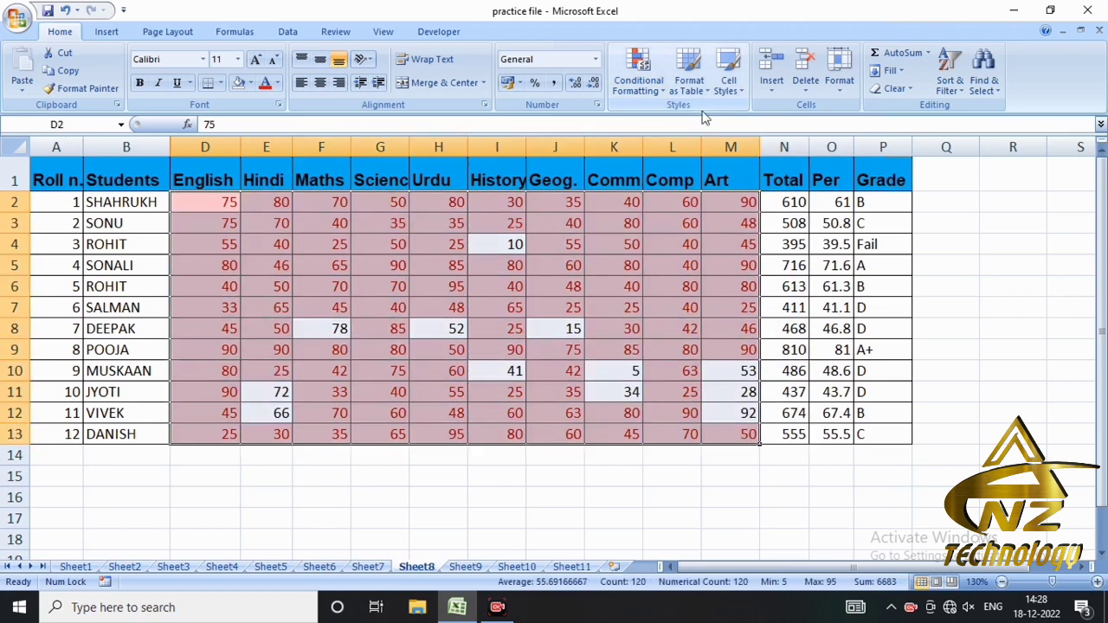
left_click(657, 92)
mouse_move(717, 320)
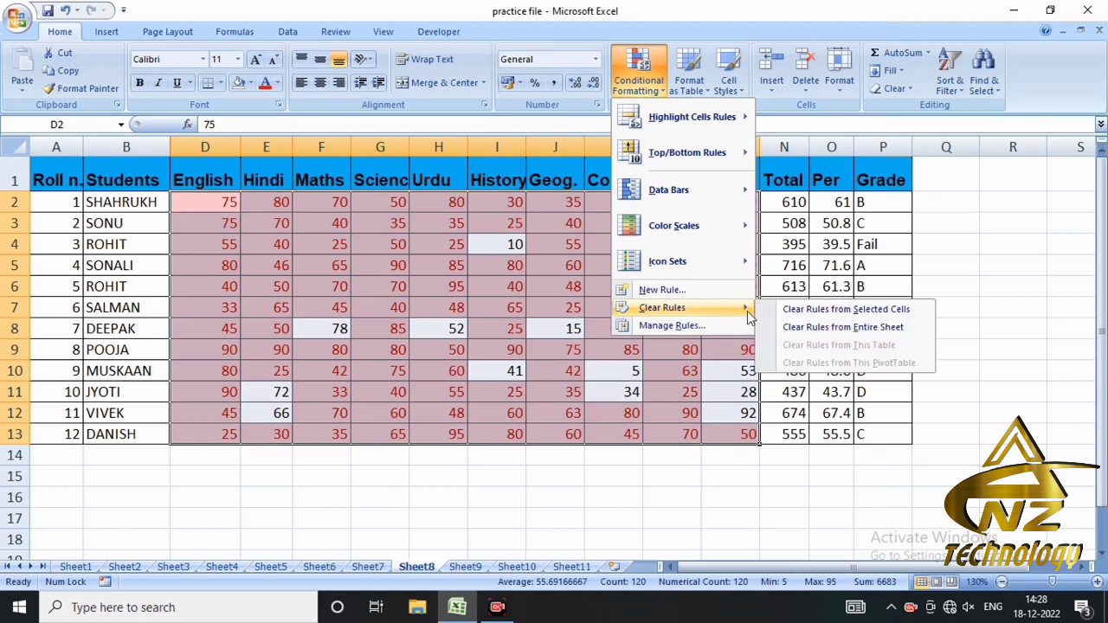
left_click(786, 328)
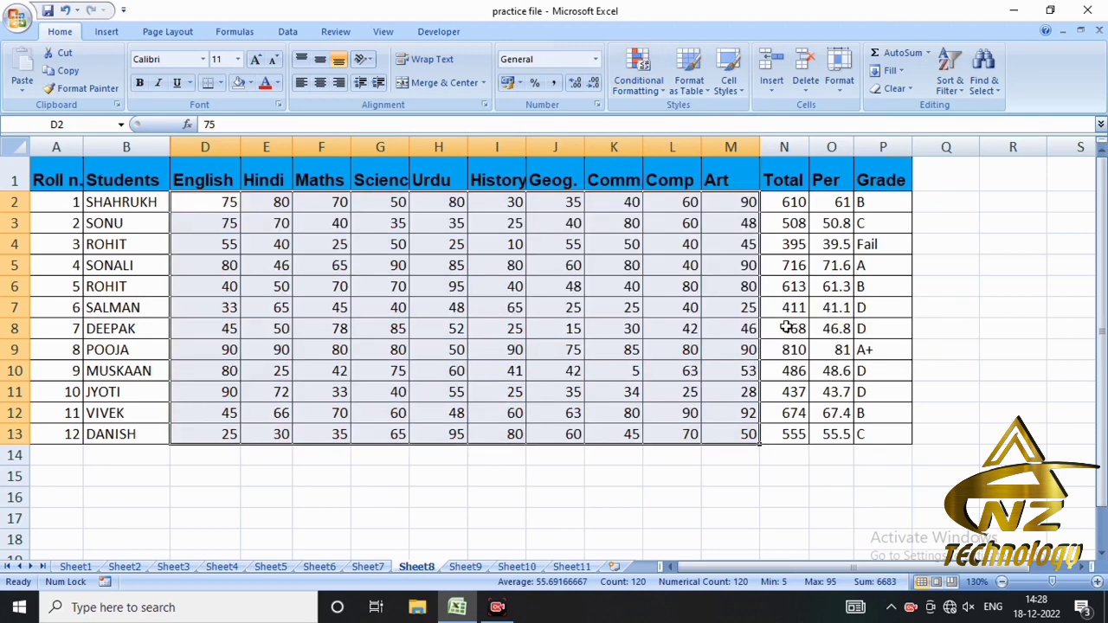
- Highlight the top 10 items among the marks in D2:M13 with Light Red Fill with Dark Red Text
left_click(654, 92)
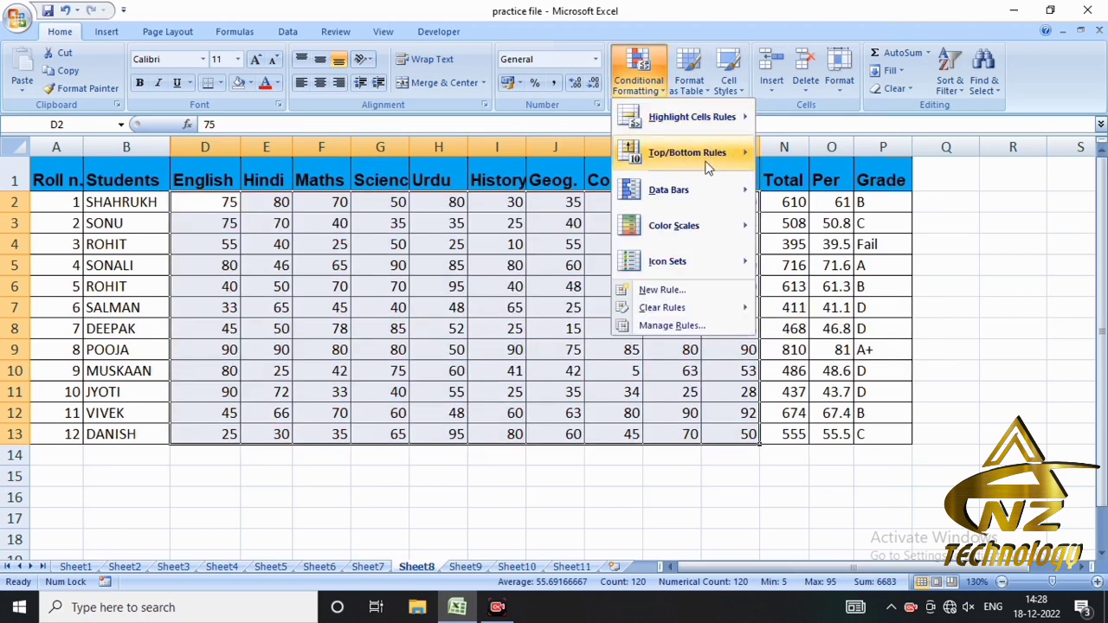
mouse_move(706, 165)
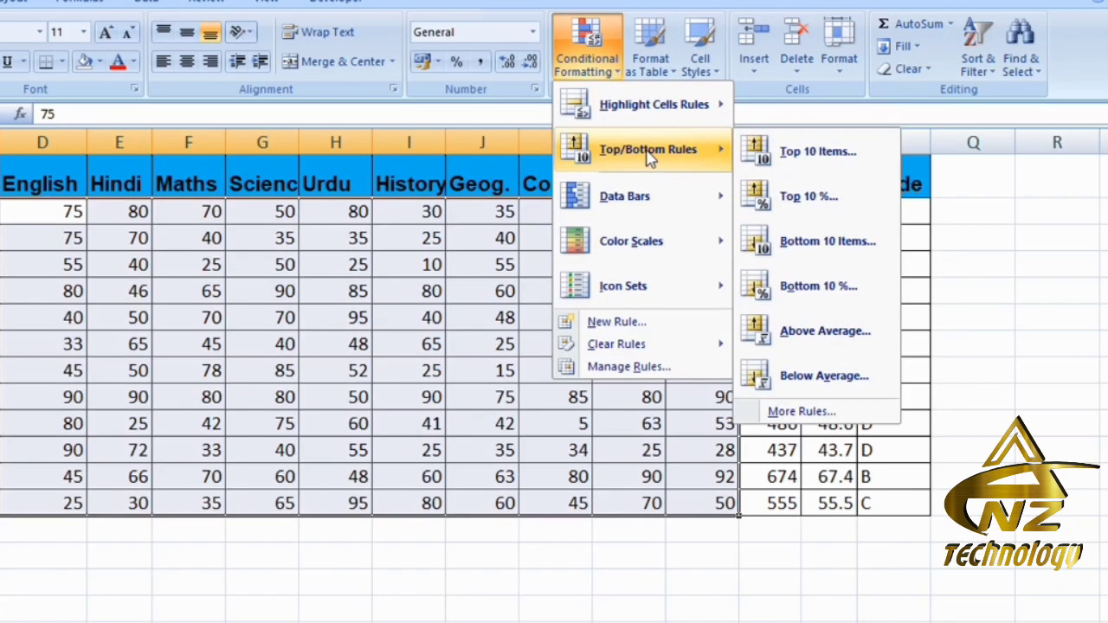
left_click(801, 154)
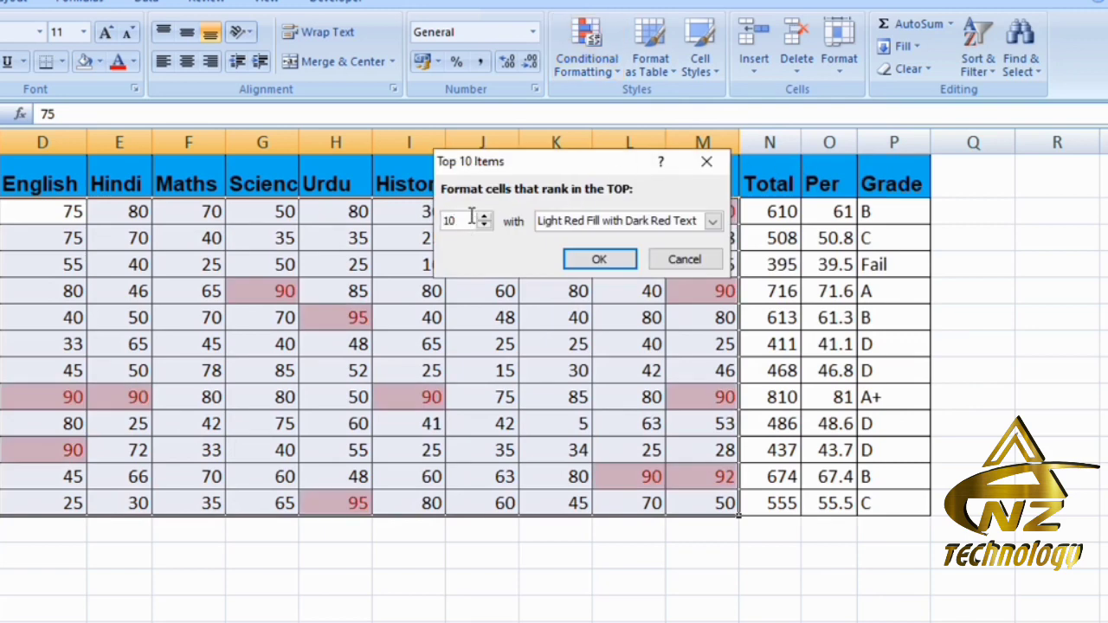
left_click(597, 259)
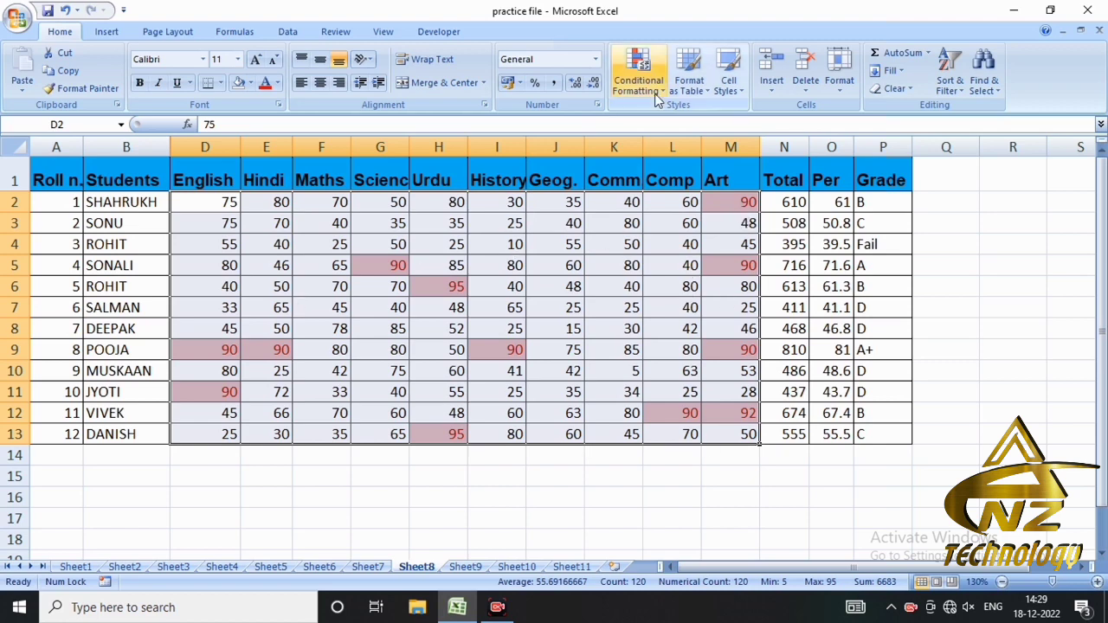
- Clear the Top 10 Items highlight by removing the conditional formatting rules from the entire sheet
left_click(639, 71)
mouse_move(686, 161)
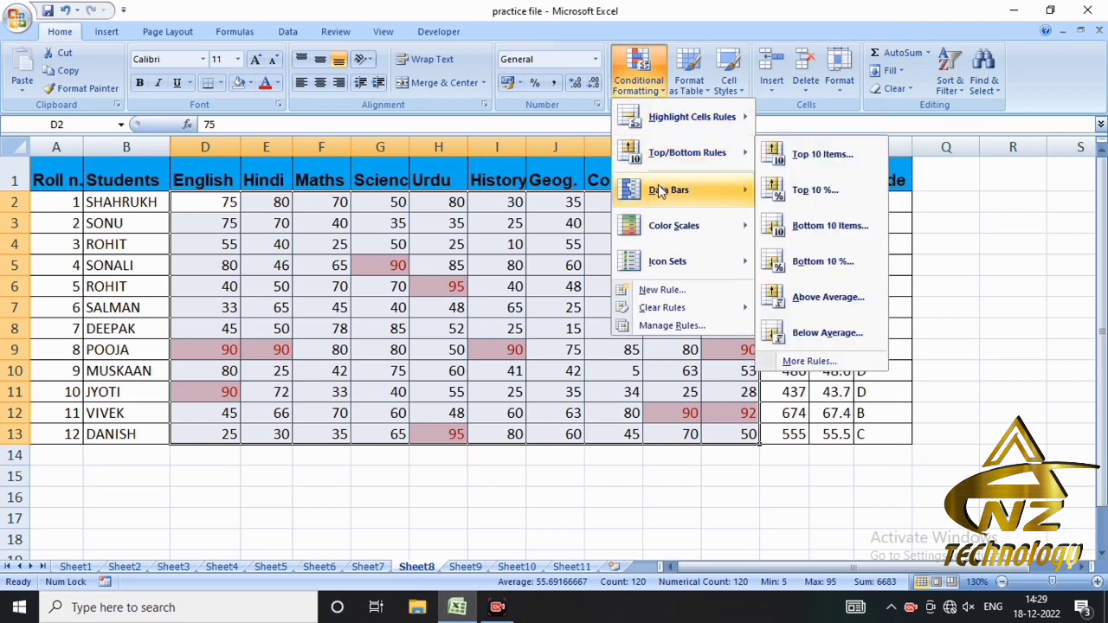
mouse_move(662, 190)
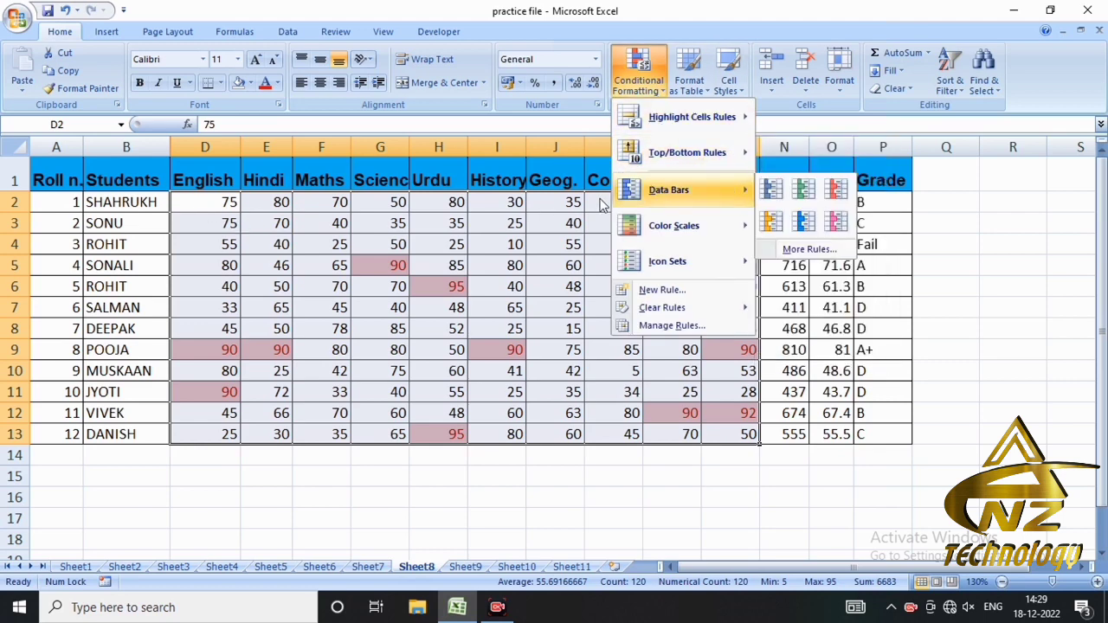
mouse_move(746, 274)
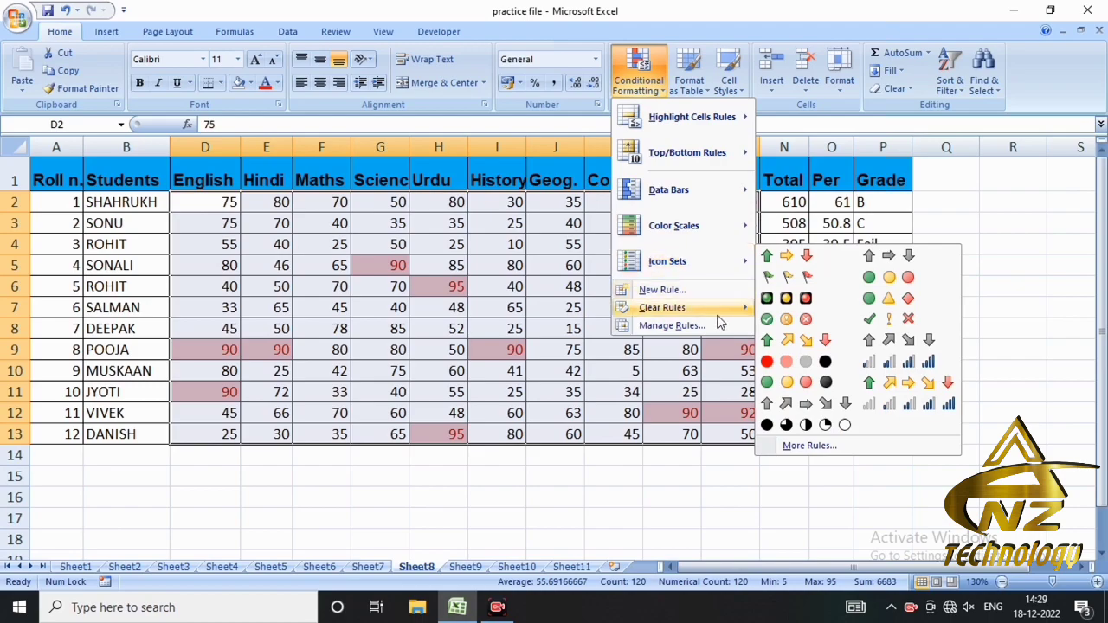
mouse_move(720, 310)
left_click(785, 334)
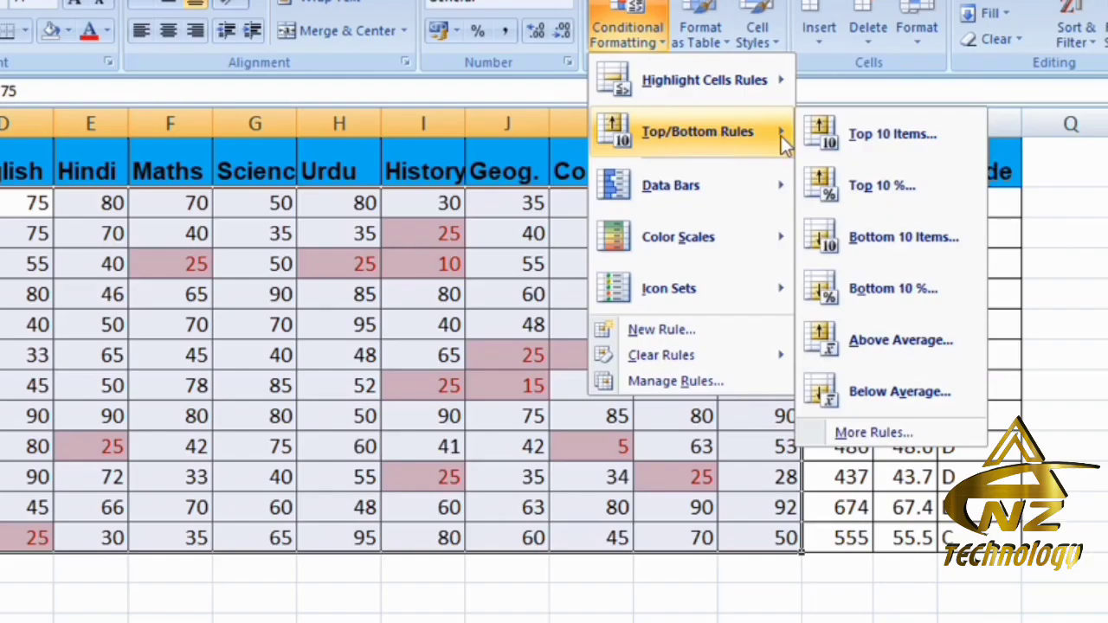
- Try the Bottom 10 Items rule on the marks in D2:M13 with 20 items and Light Red Fill with Dark Red Text
left_click(875, 237)
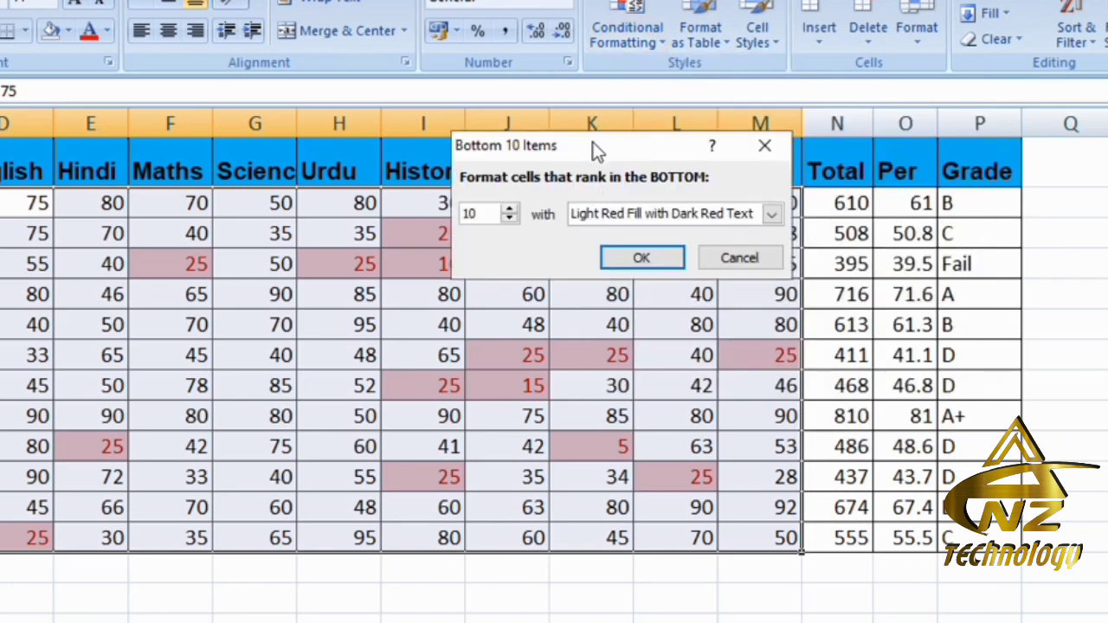
left_click_drag(595, 152, 583, 146)
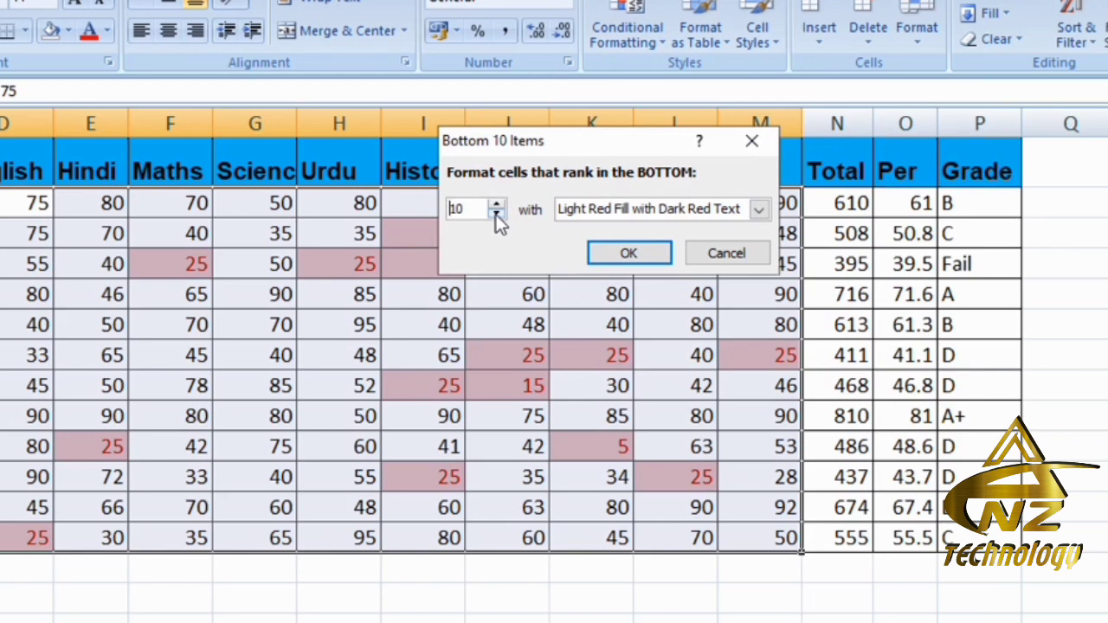
left_click_drag(475, 208, 433, 212)
type("20")
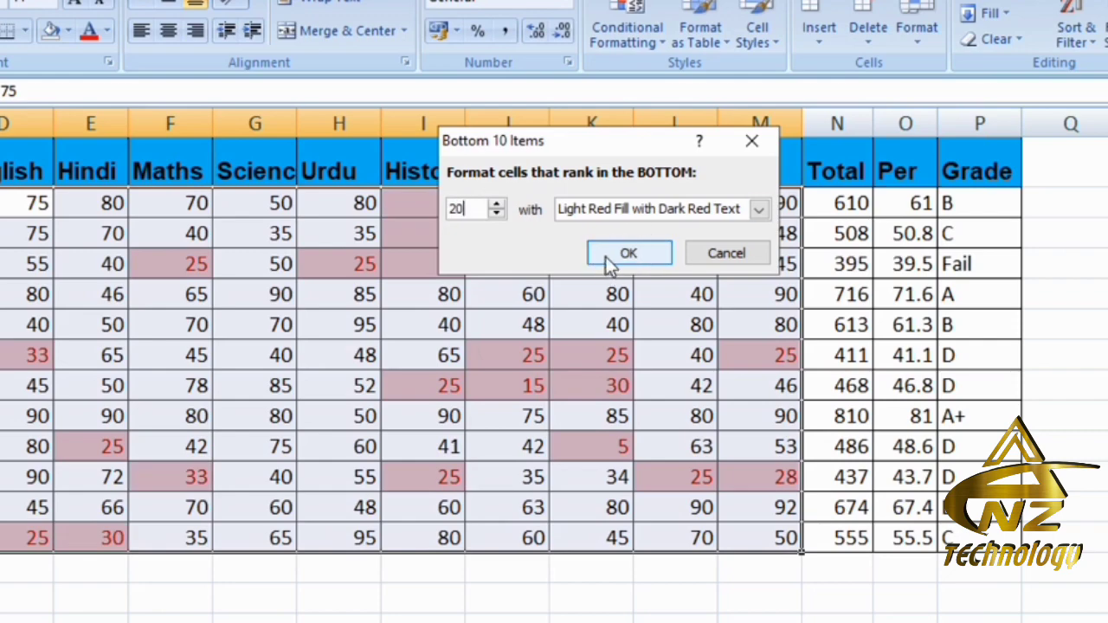
left_click(725, 253)
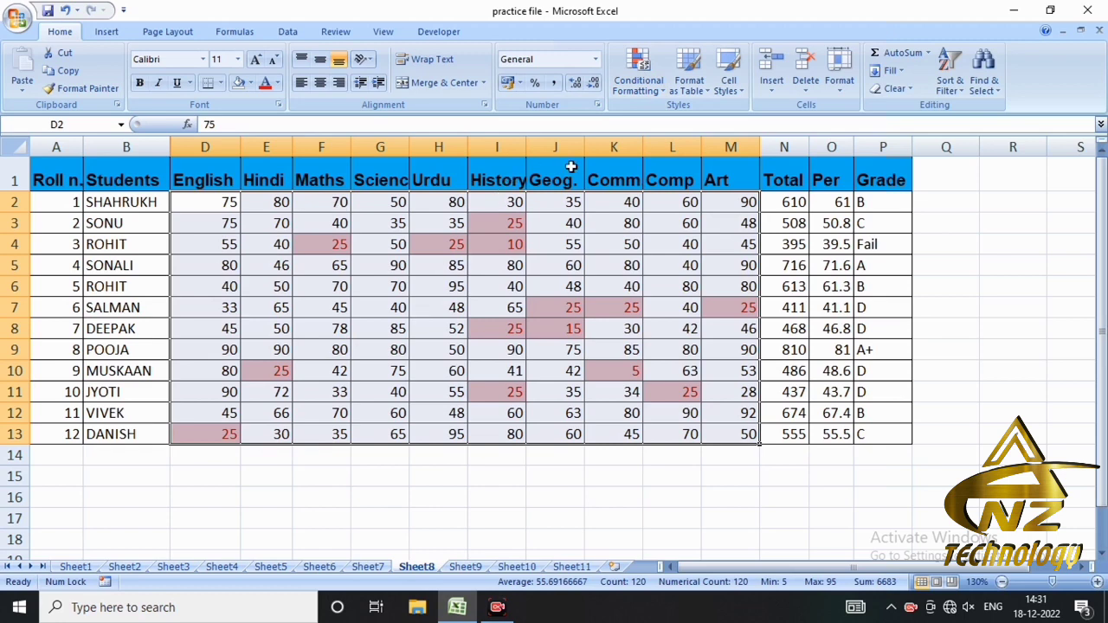
- Clear the bottom-items highlight by removing the conditional formatting rules from the entire sheet
left_click(641, 87)
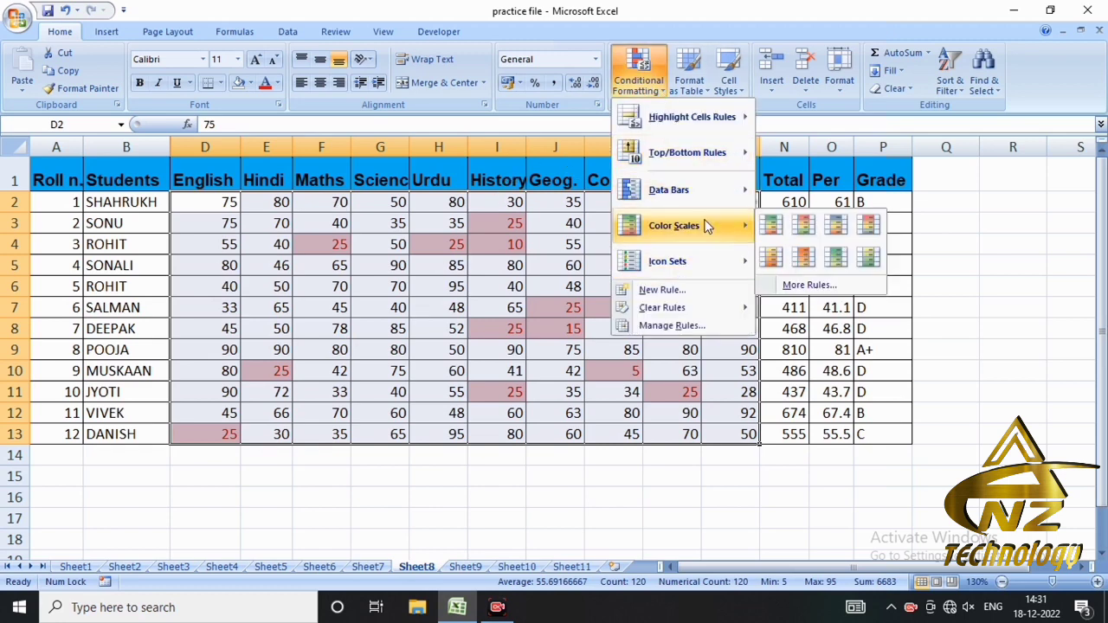
mouse_move(695, 176)
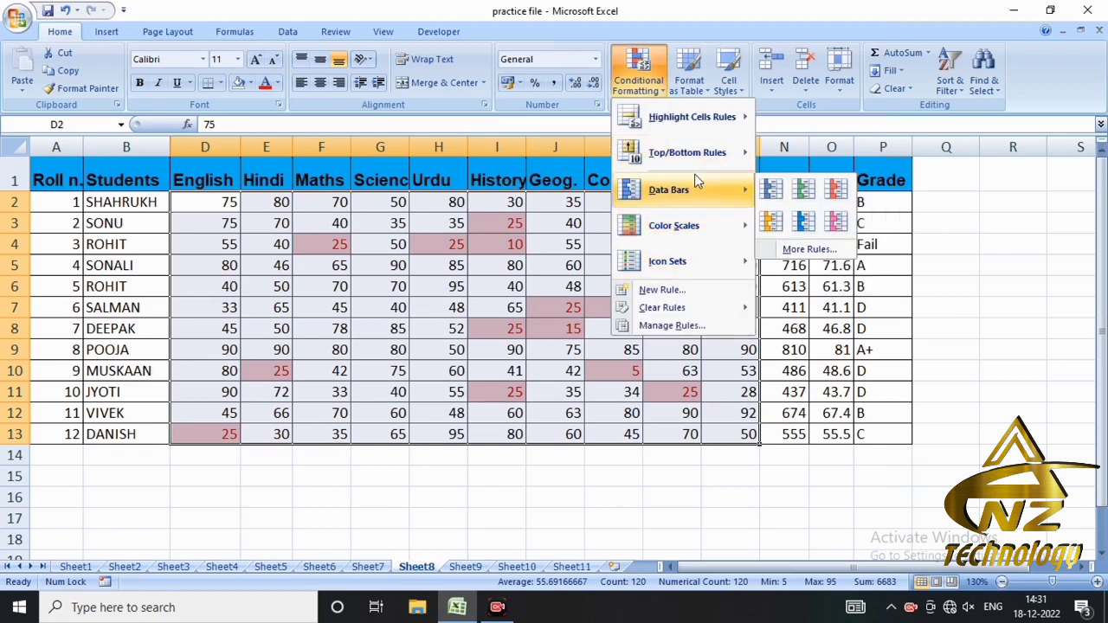
mouse_move(716, 314)
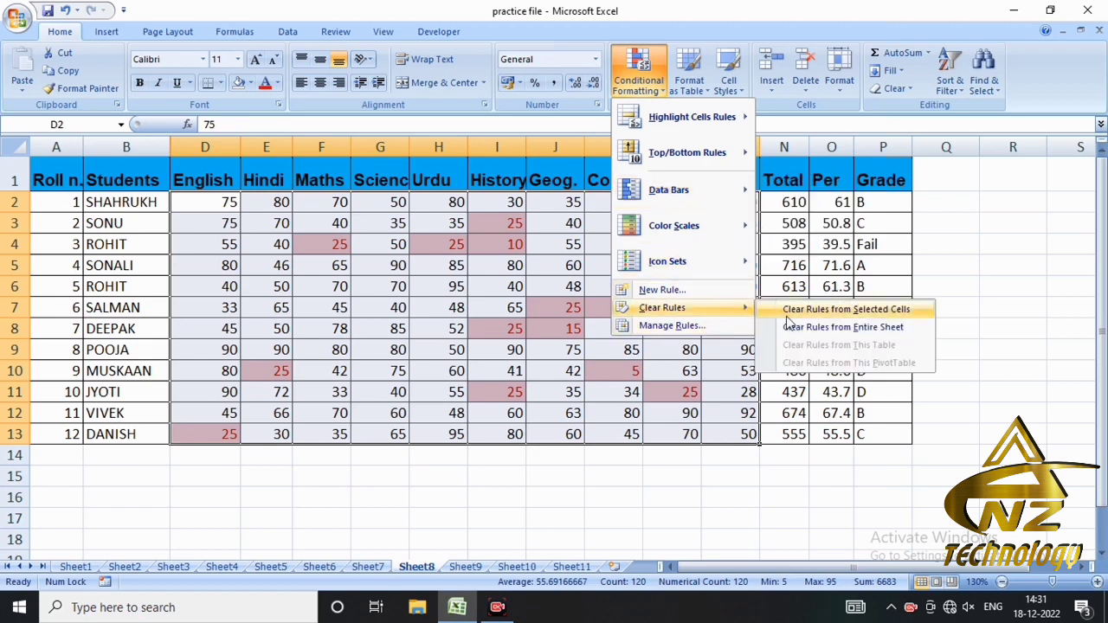
left_click(793, 325)
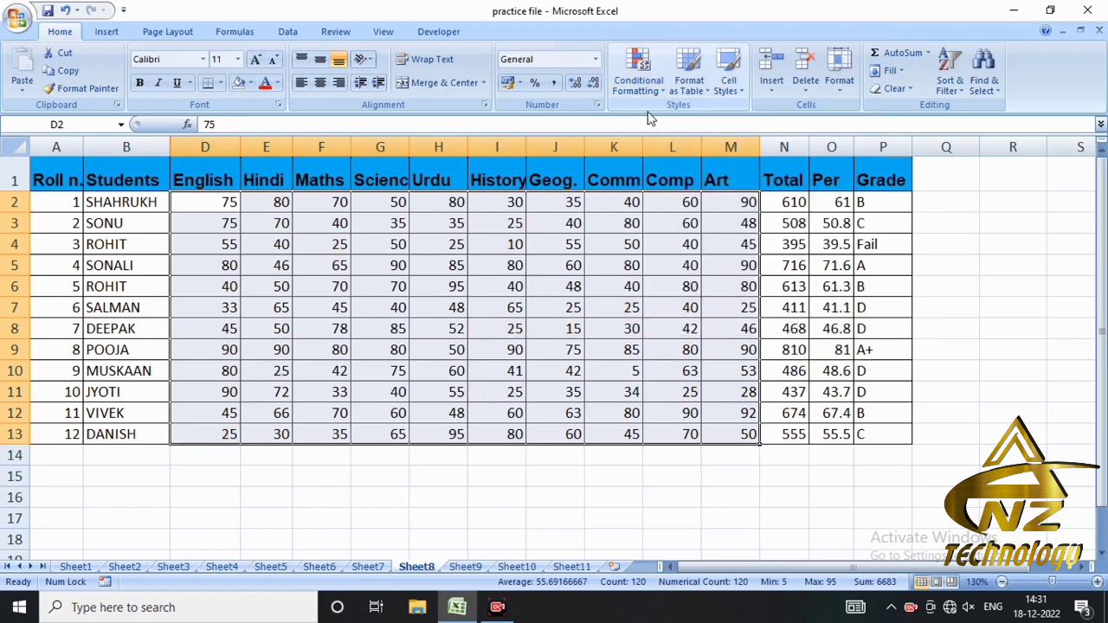
left_click(639, 71)
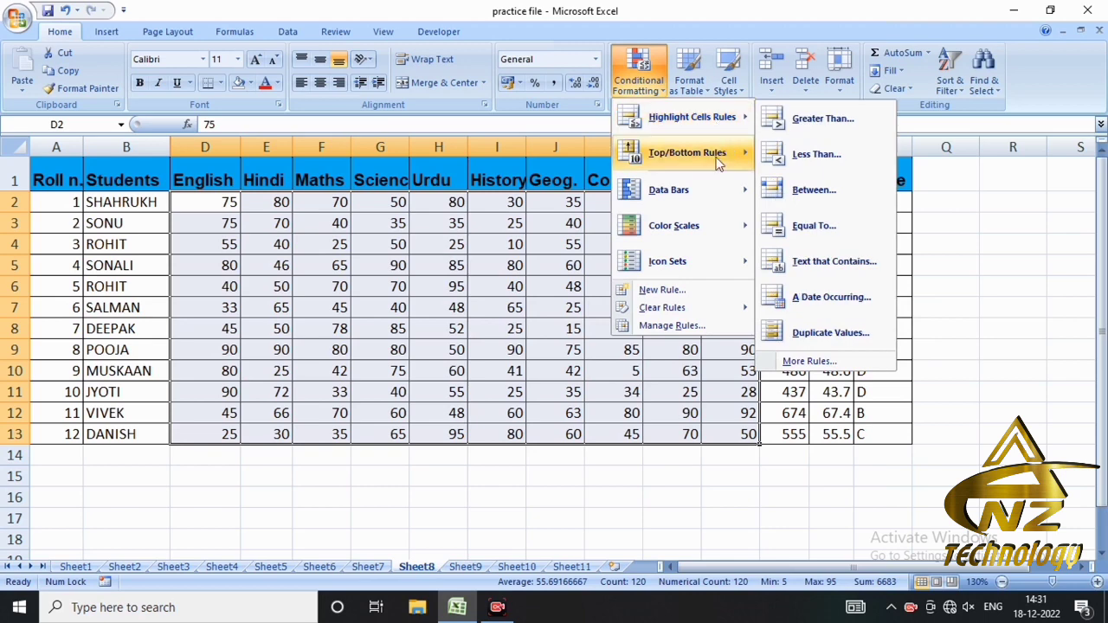
mouse_move(718, 154)
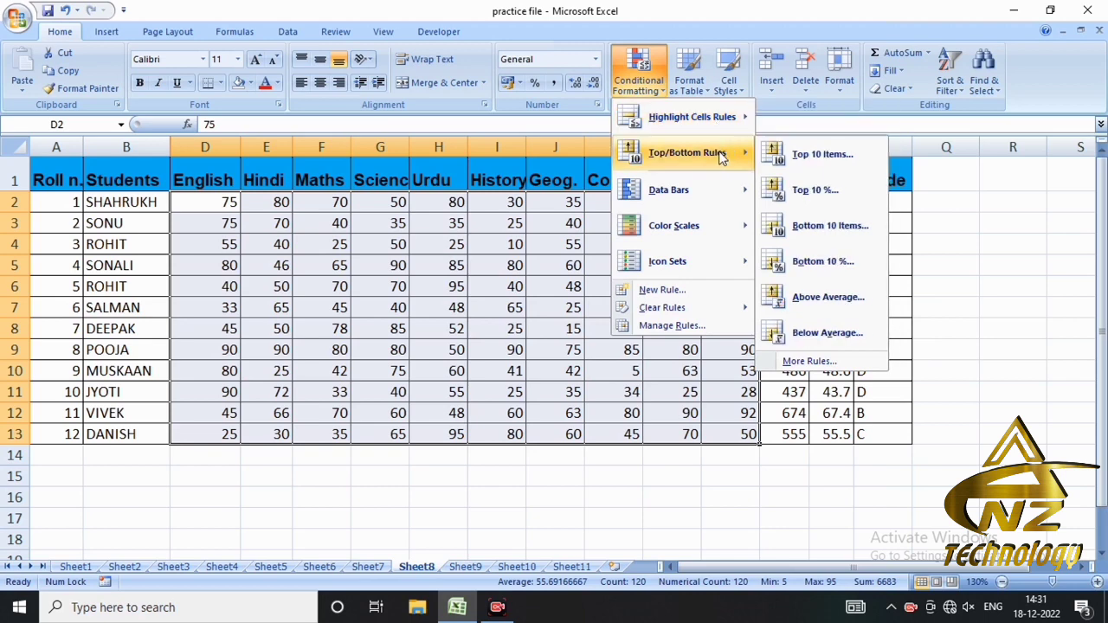
left_click(805, 193)
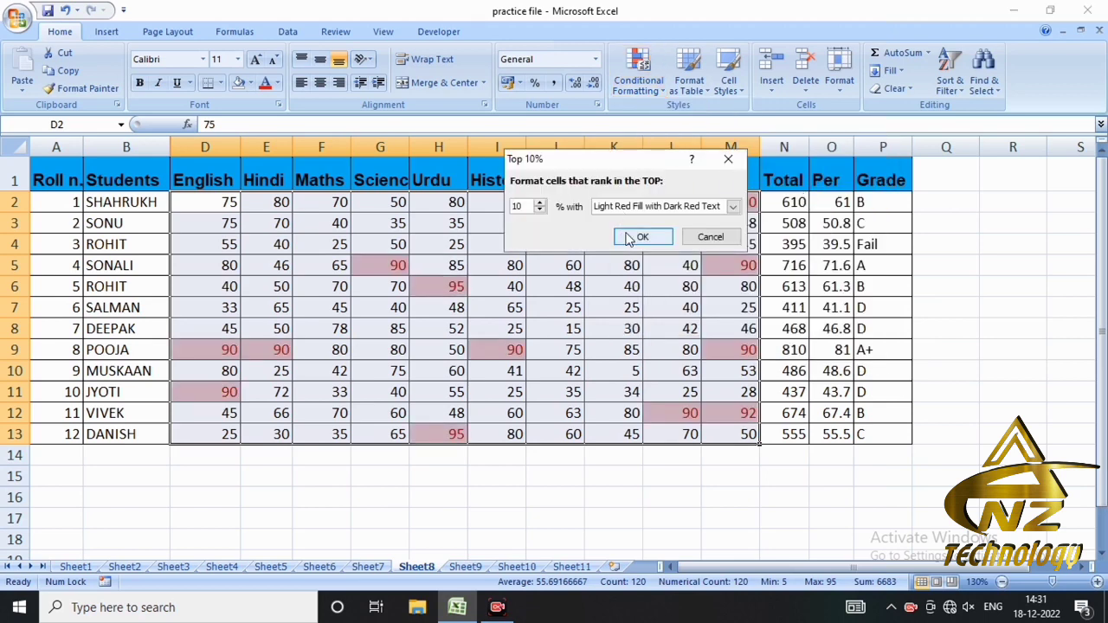
left_click_drag(598, 111, 640, 48)
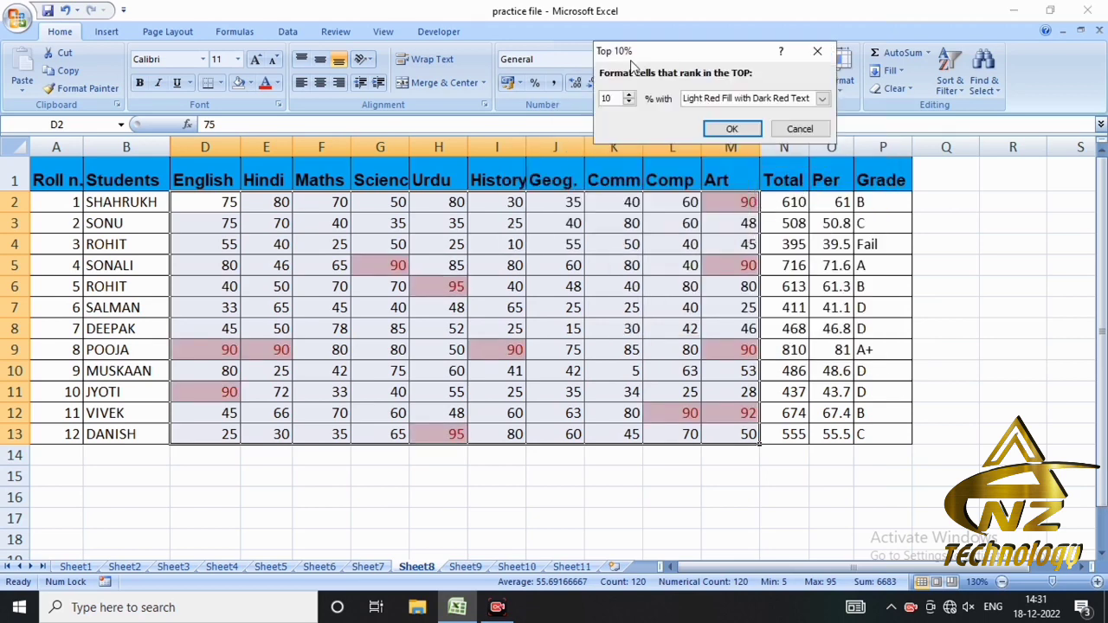
left_click(799, 130)
- Highlight the top 10% of the first student's marks in D2:M2 with Light Red Fill with Dark Red Text
left_click(208, 204)
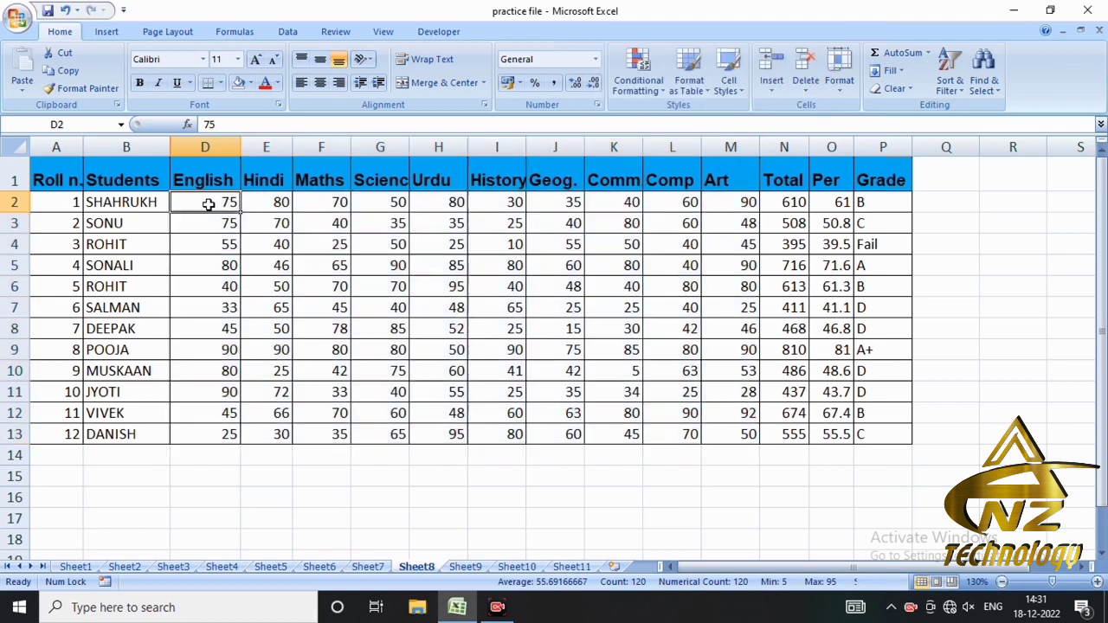
left_click_drag(209, 204, 751, 205)
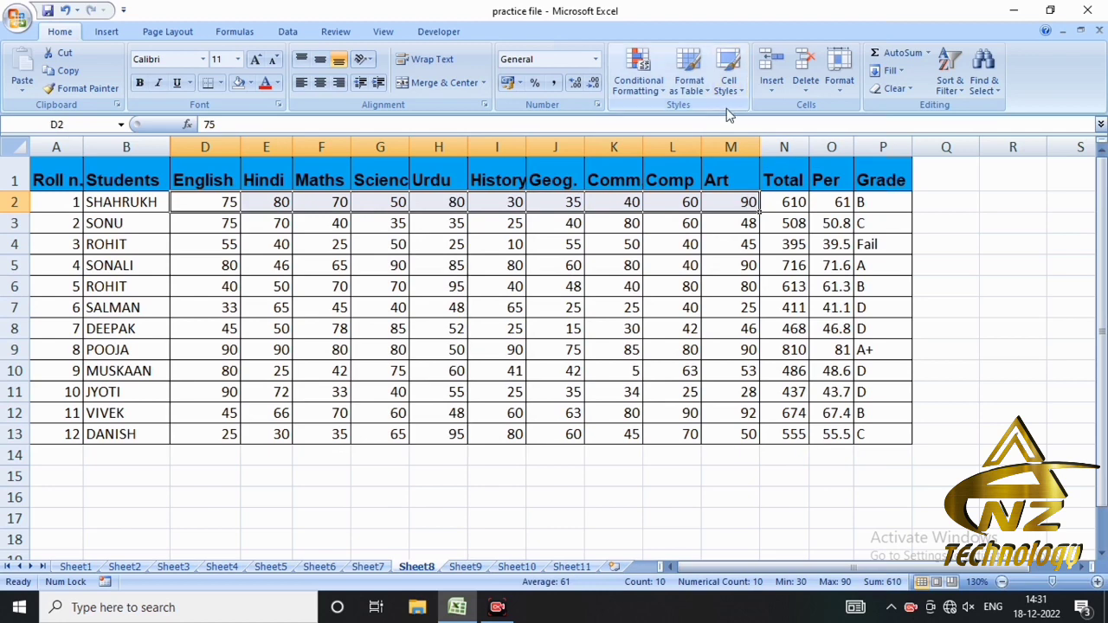
left_click(651, 85)
mouse_move(725, 155)
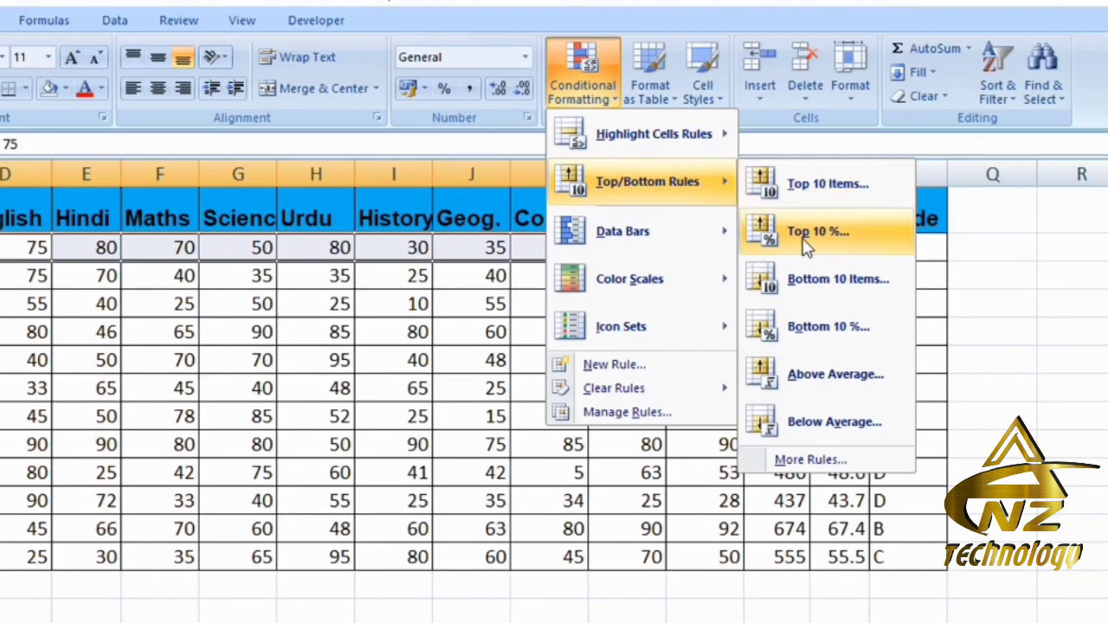
left_click(805, 247)
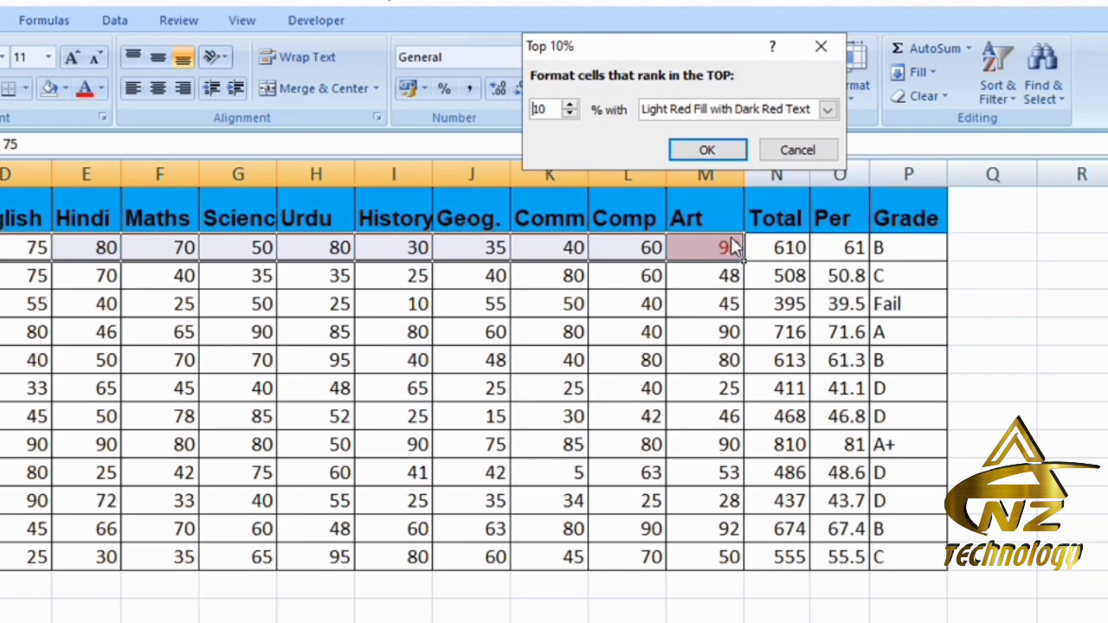
left_click(710, 150)
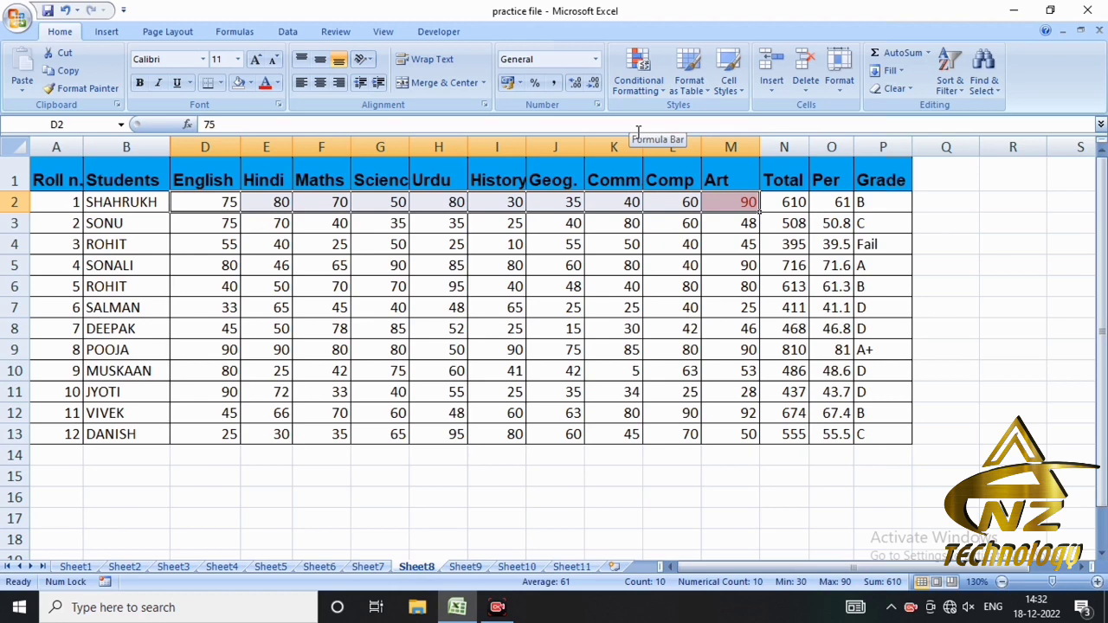
- Enter the formula =10*10% in cell I15 below the marks table
left_click(495, 479)
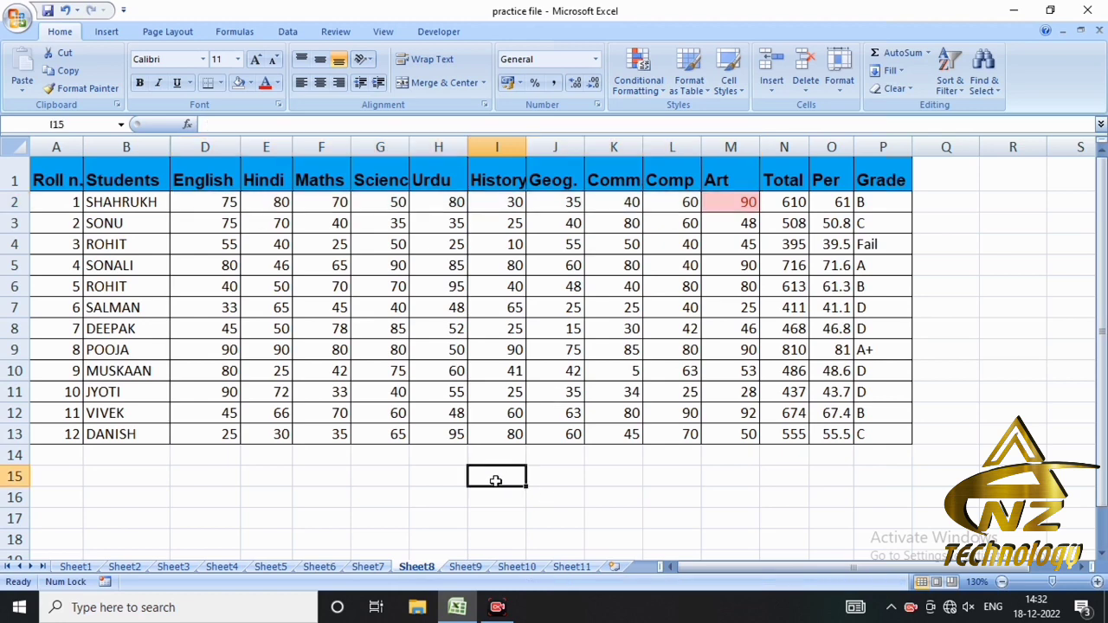
type("=")
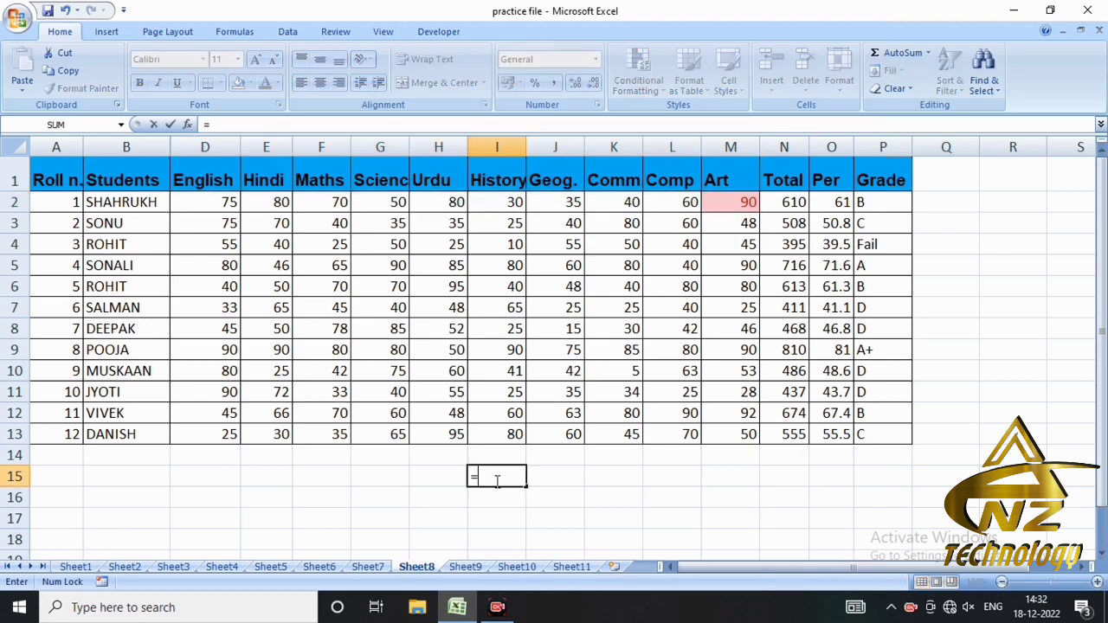
type("10*10")
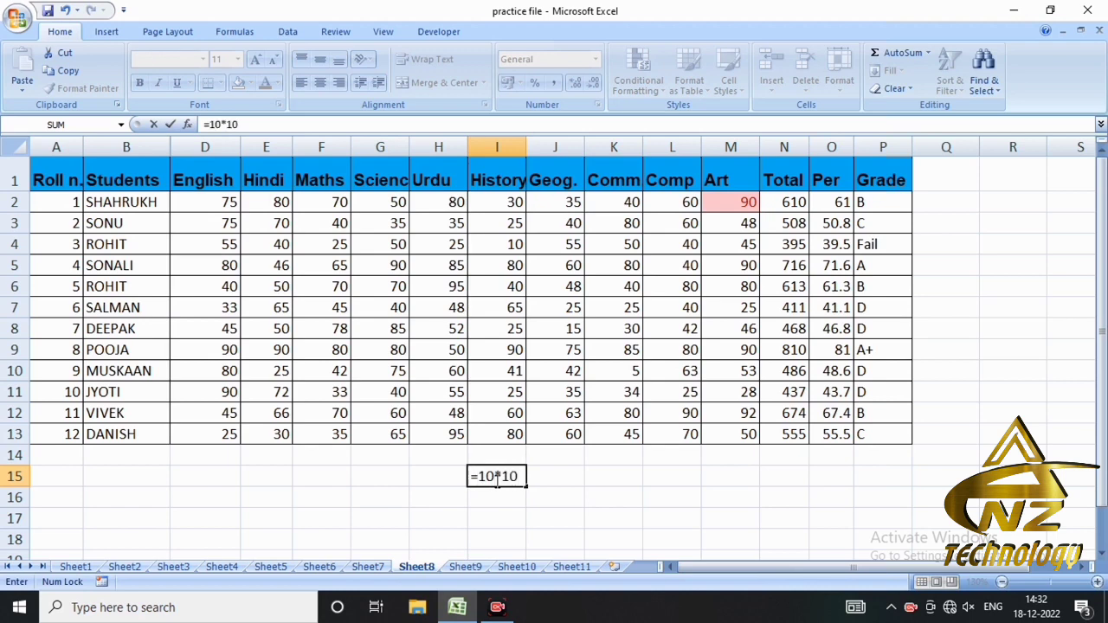
type("%")
key("Return")
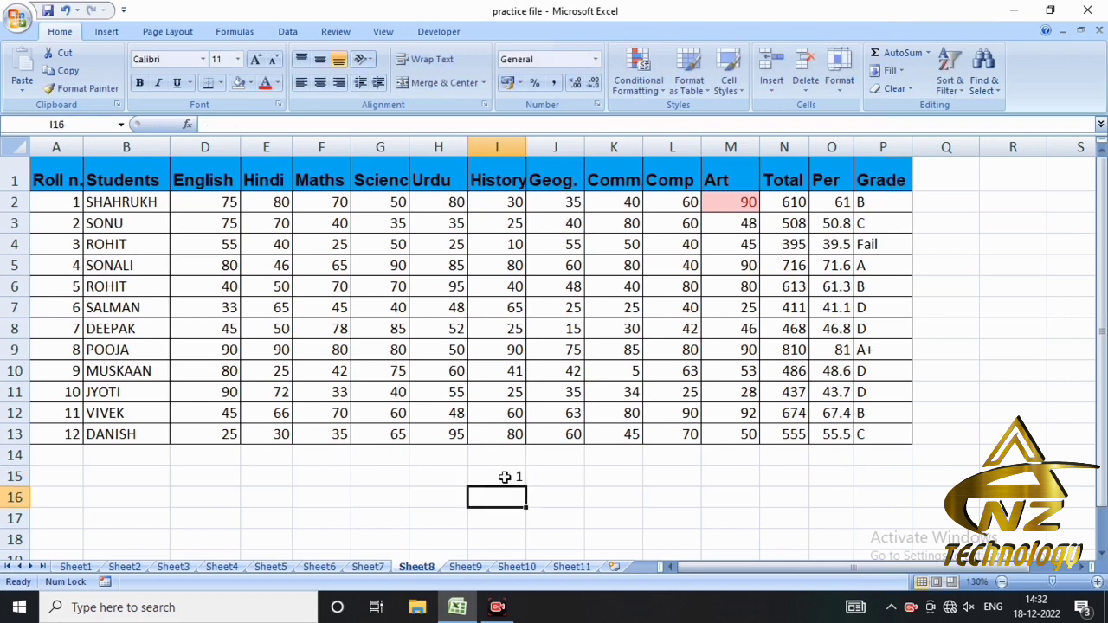
left_click(502, 477)
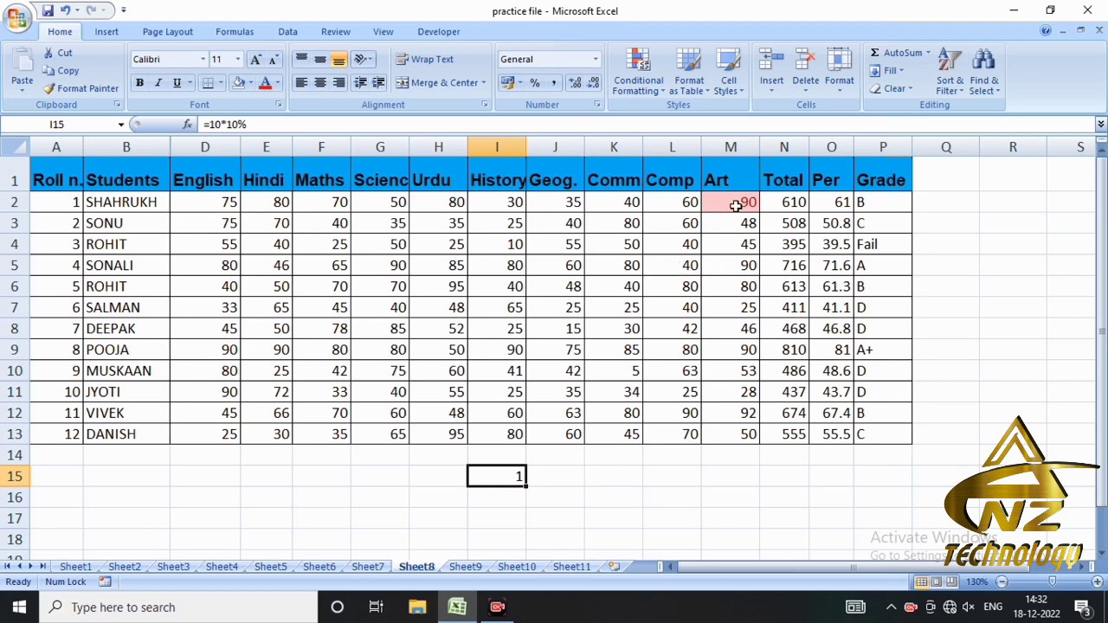
left_click(647, 92)
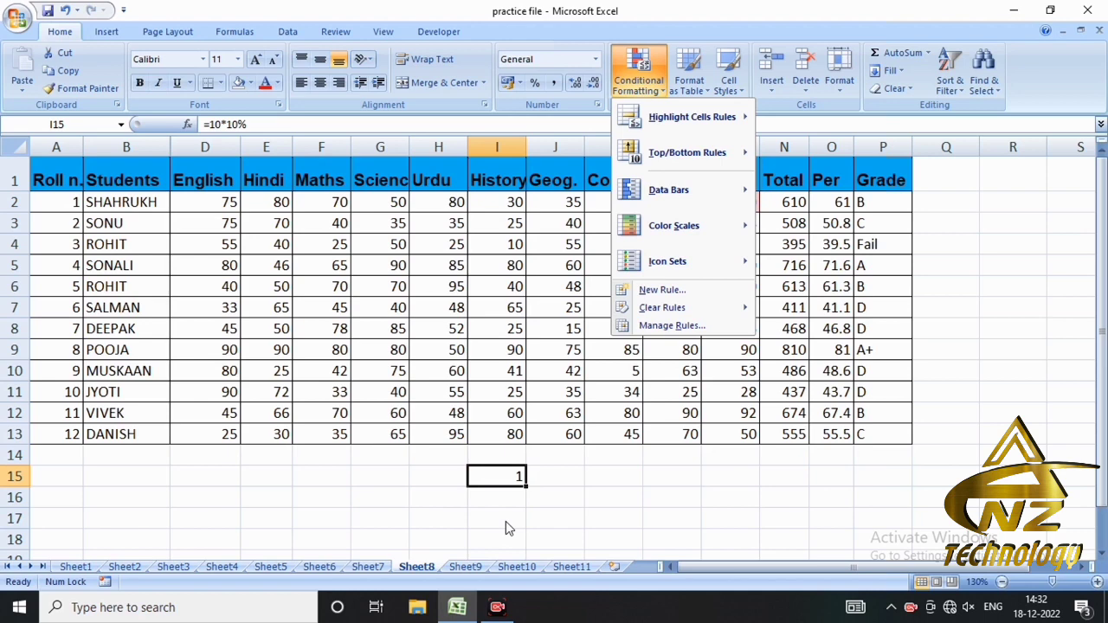
left_click(510, 483)
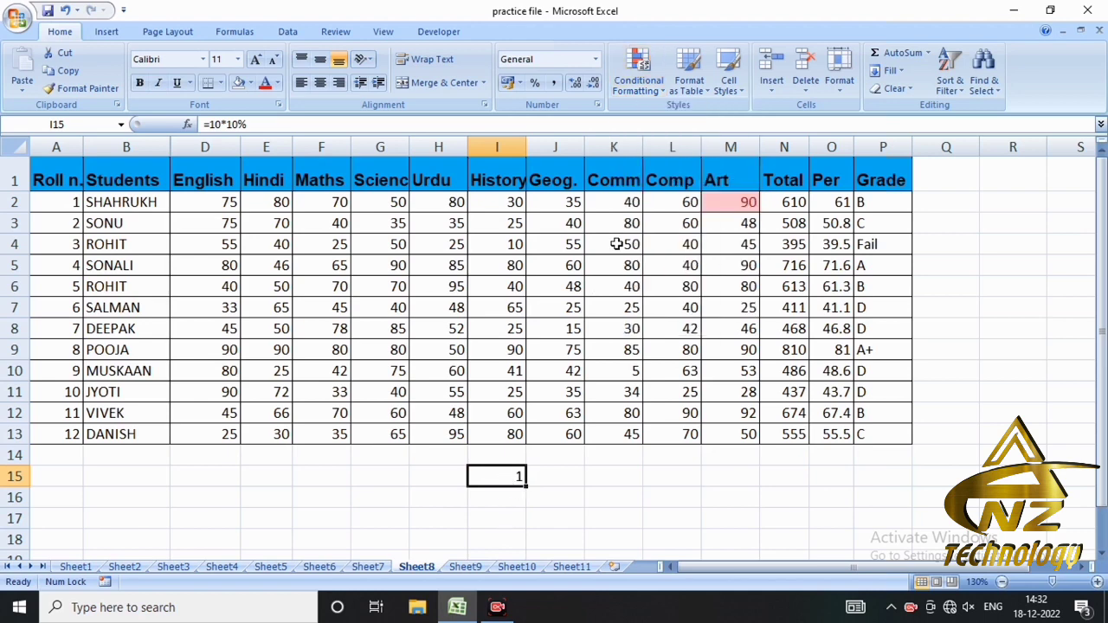
- Change the percentage in the I15 formula so it reads =10*50%
double_click(495, 479)
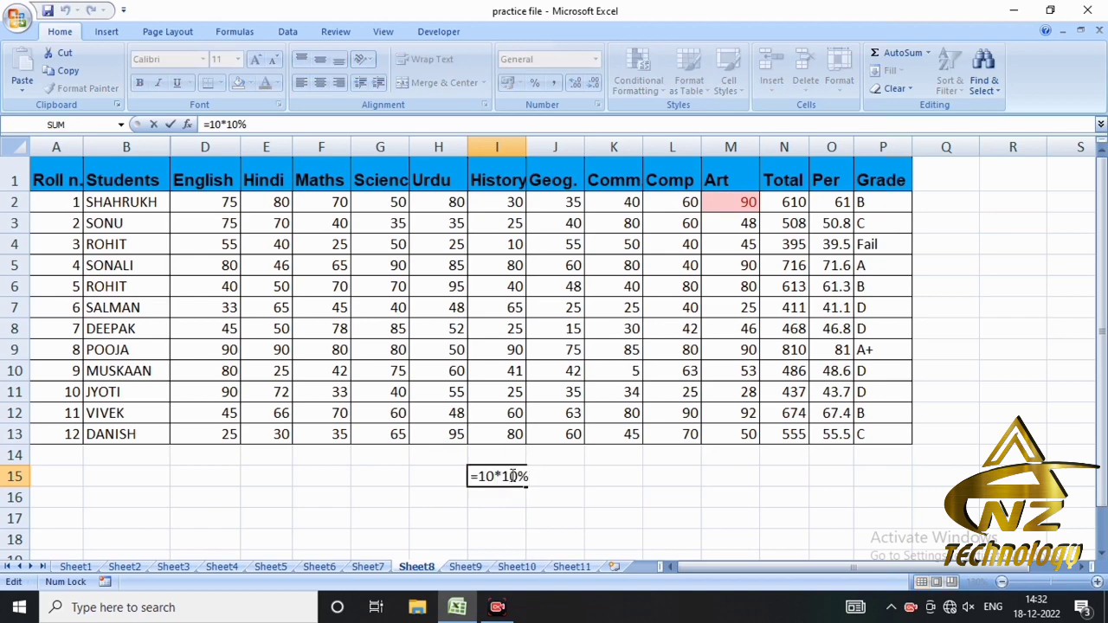
left_click_drag(519, 477, 503, 476)
type("50")
key("Return")
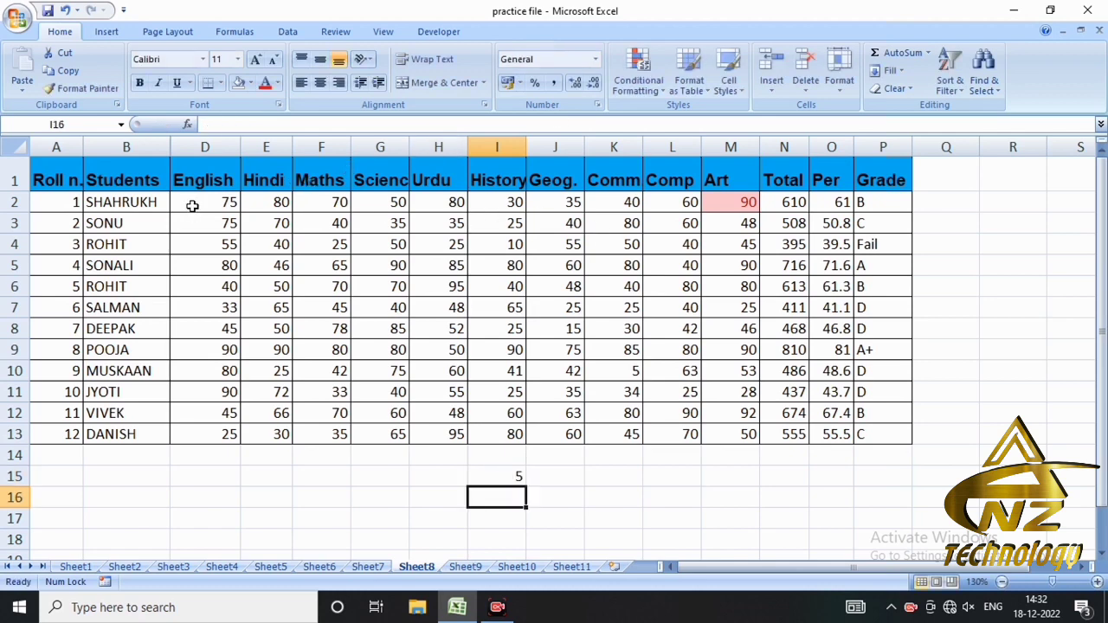
- Highlight the top 50% of the first student's marks in D2:M2 with Light Red Fill with Dark Red Text
left_click_drag(193, 206, 727, 206)
left_click(656, 86)
mouse_move(717, 156)
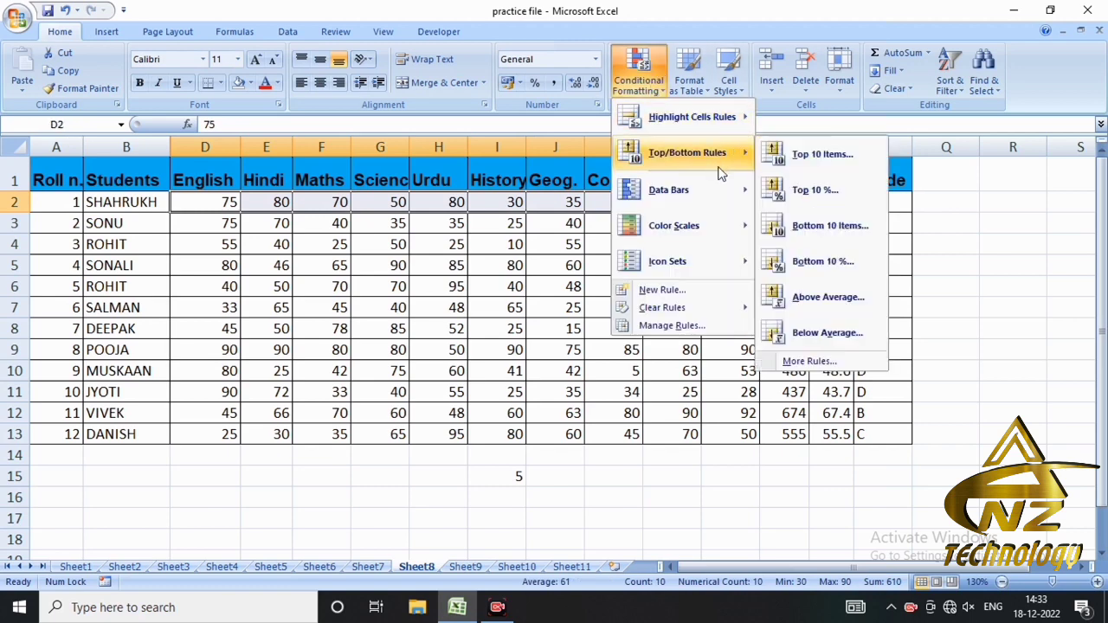
left_click(800, 192)
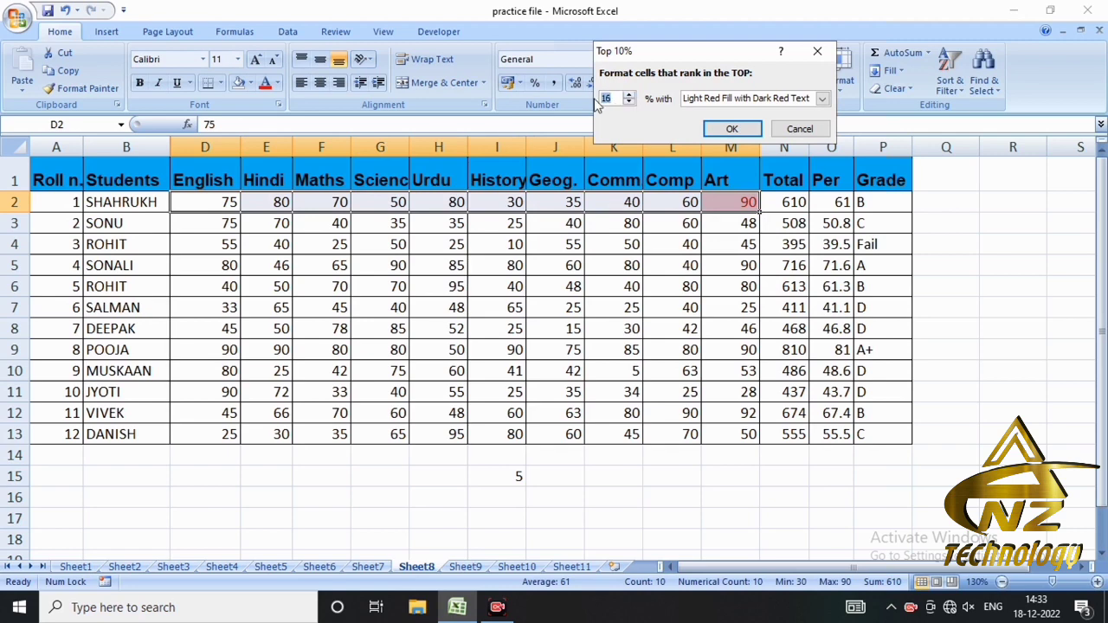
type("50")
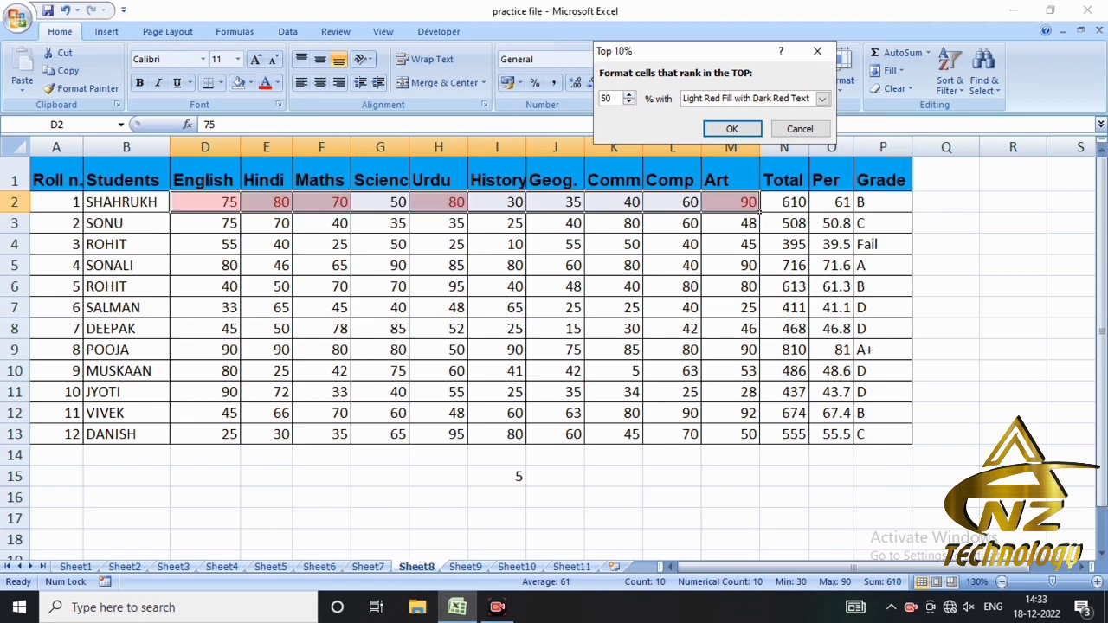
left_click(731, 130)
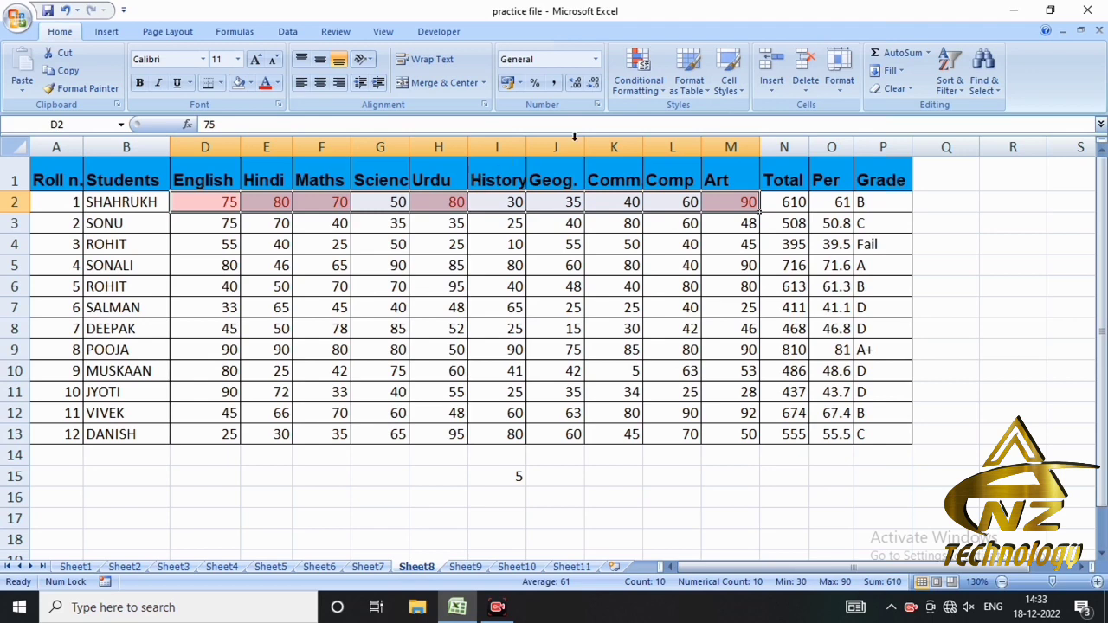
- Clear all conditional formatting rules from the sheet and highlight the bottom 50% of marks in D2:M2 with Light Red Fill with Dark Red Text
left_click(655, 96)
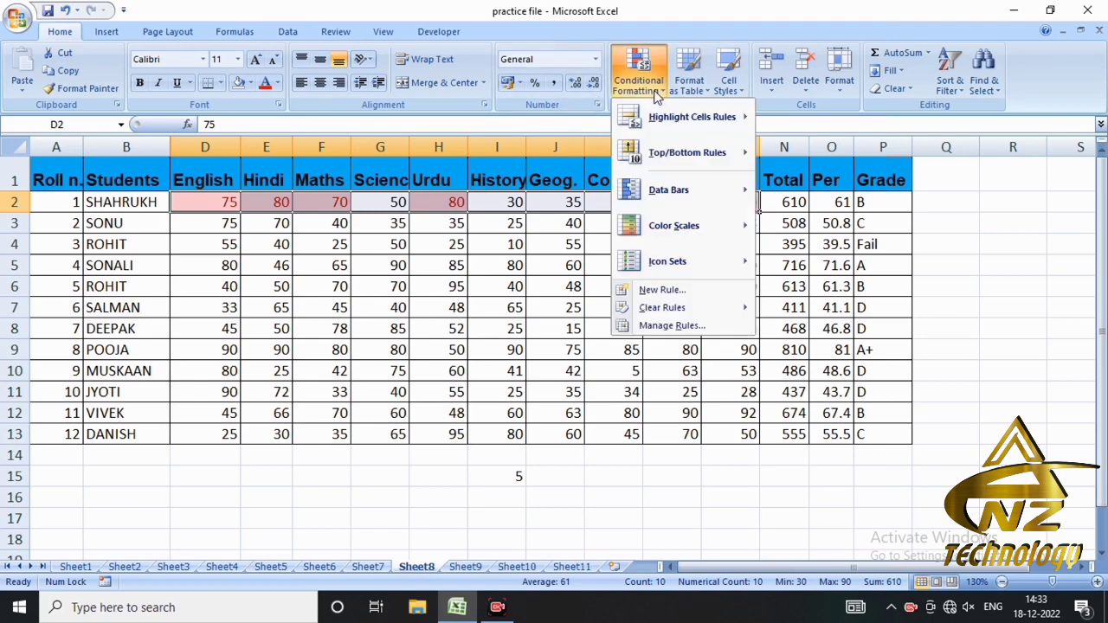
mouse_move(734, 307)
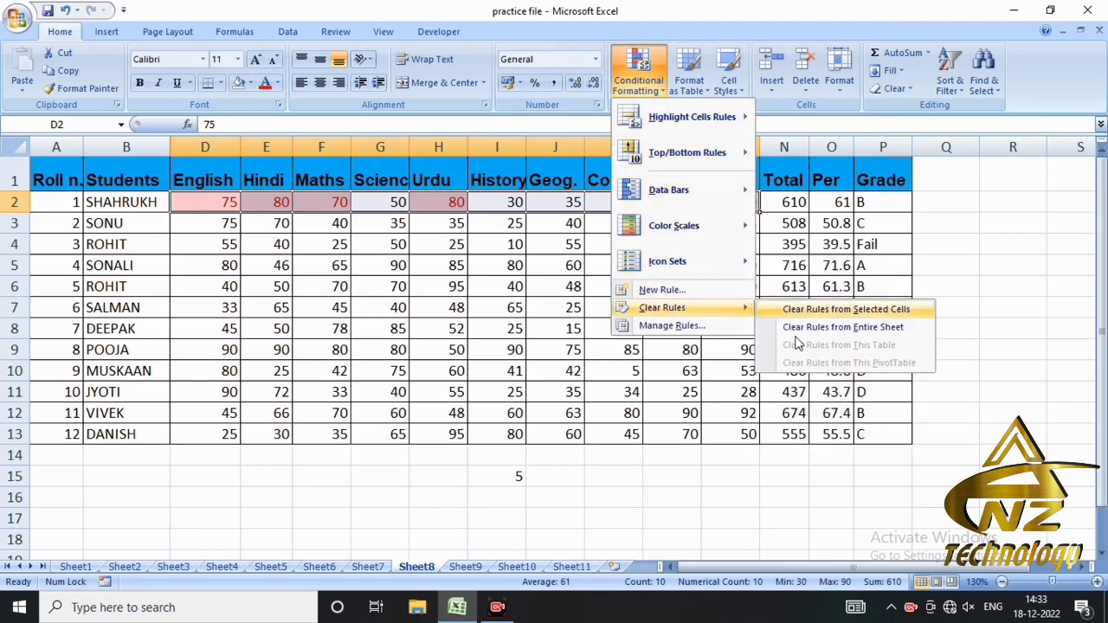
left_click(831, 328)
left_click(638, 78)
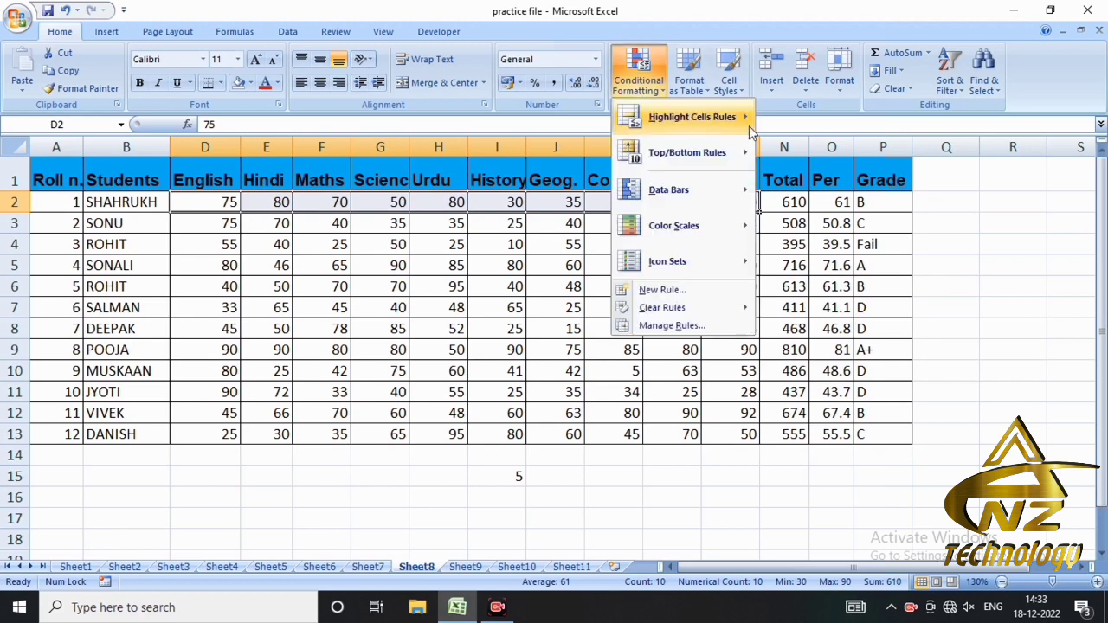
mouse_move(712, 154)
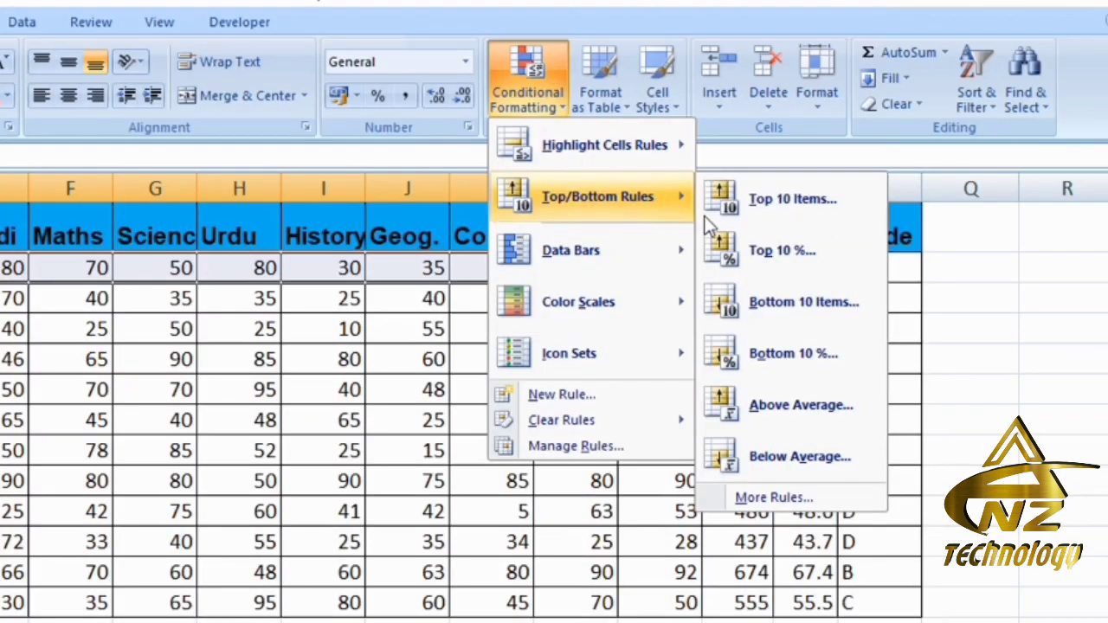
left_click(779, 368)
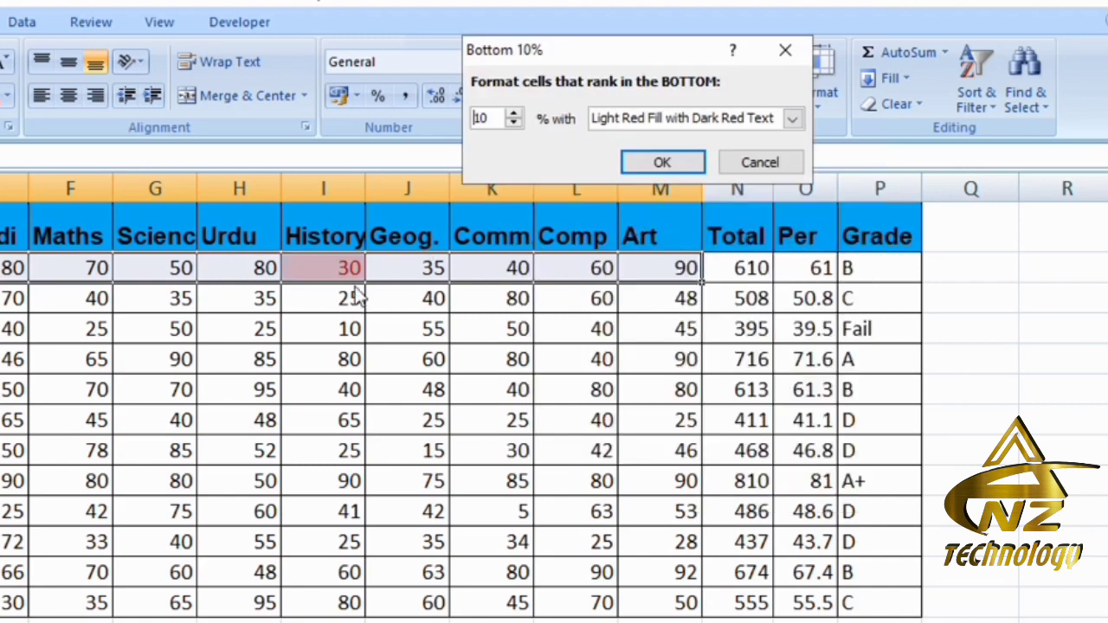
left_click_drag(503, 118, 449, 121)
type("50")
key("Return")
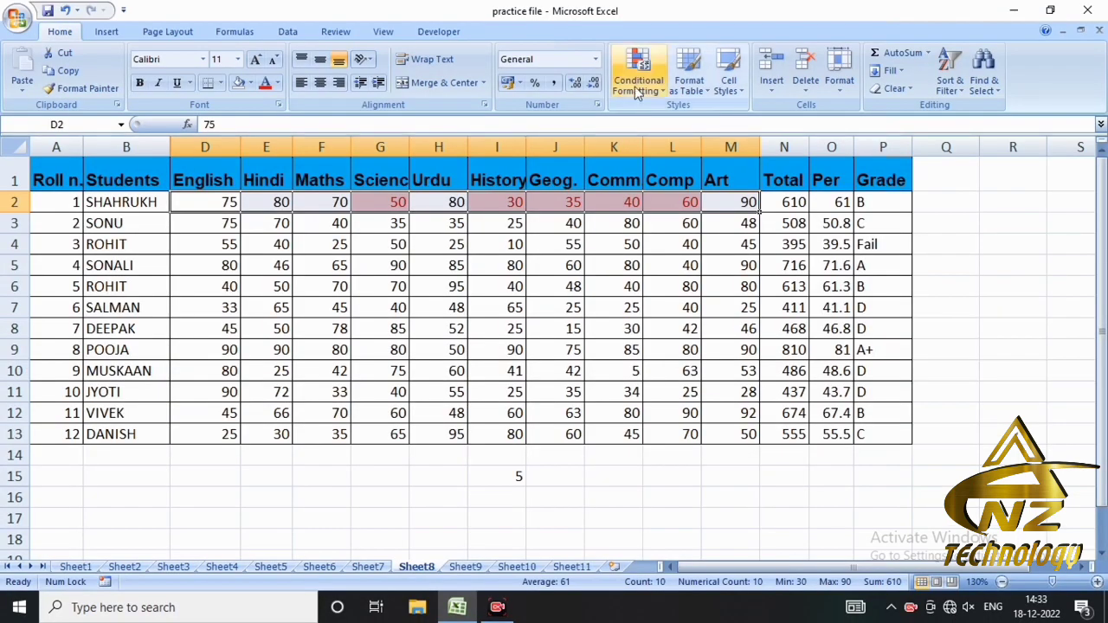
- Clear the sheet's conditional formatting rules and highlight the above-average marks in D2:M2 with Light Red Fill with Dark Red Text
left_click(638, 80)
mouse_move(684, 312)
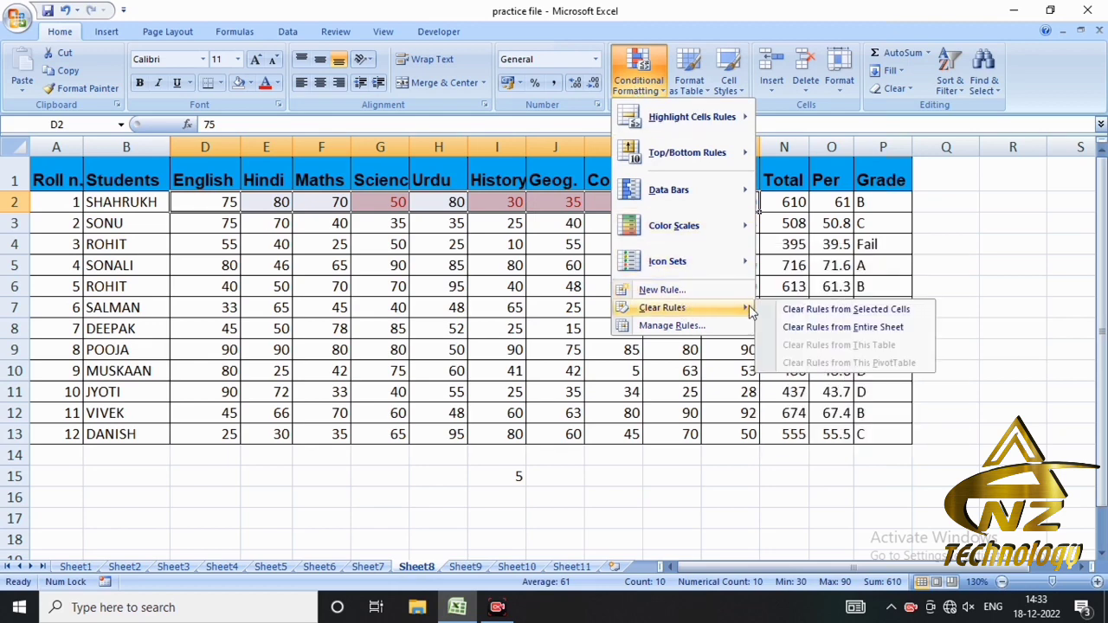
left_click(784, 331)
left_click(635, 90)
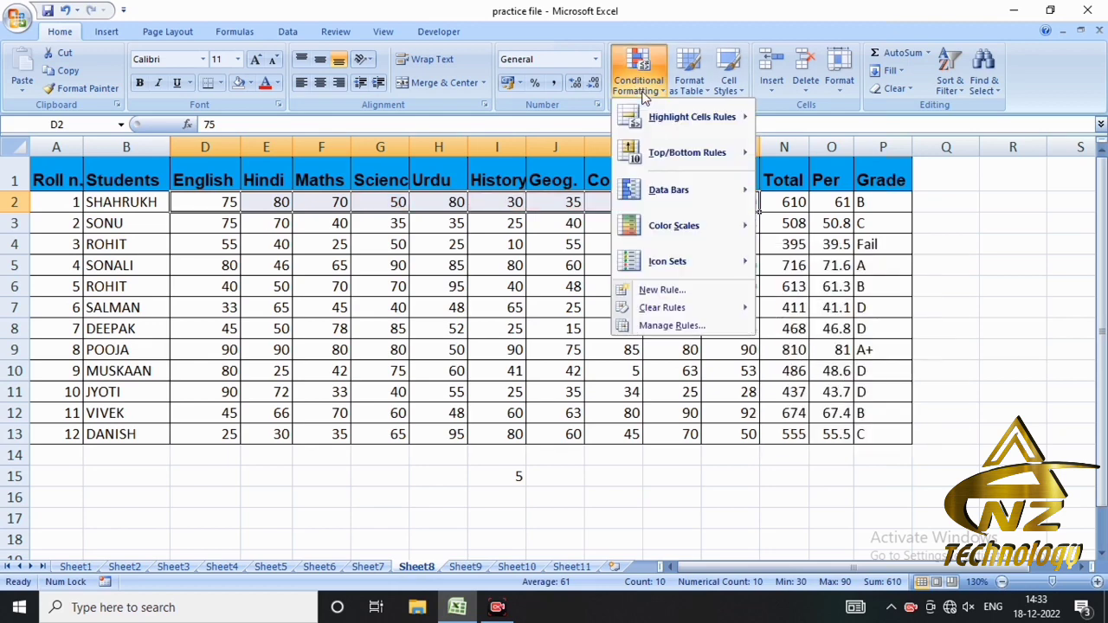
mouse_move(731, 156)
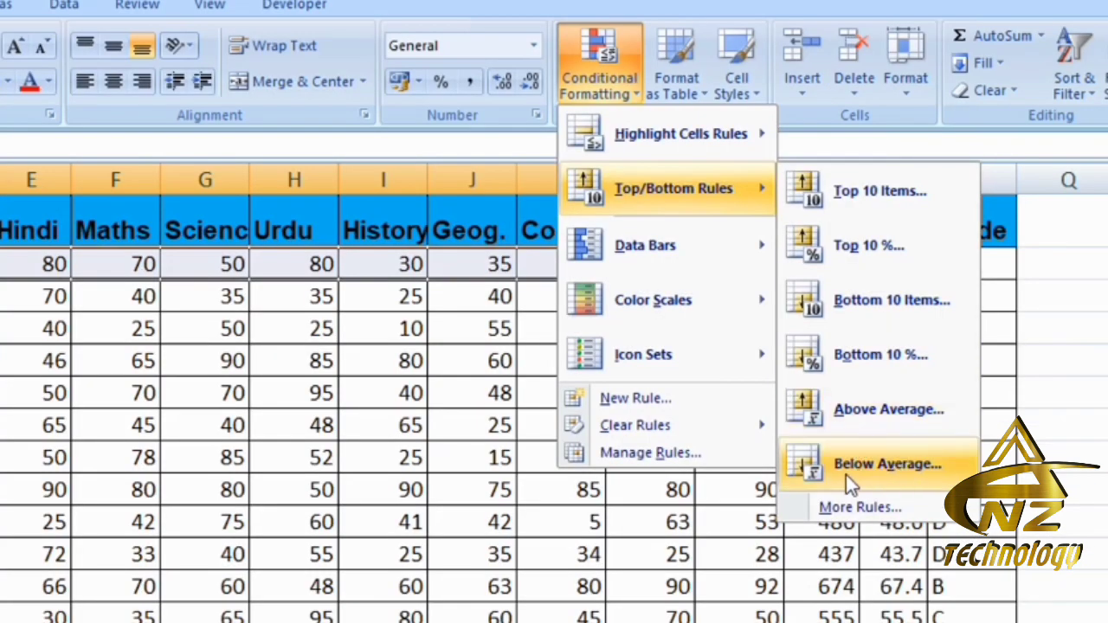
left_click(856, 416)
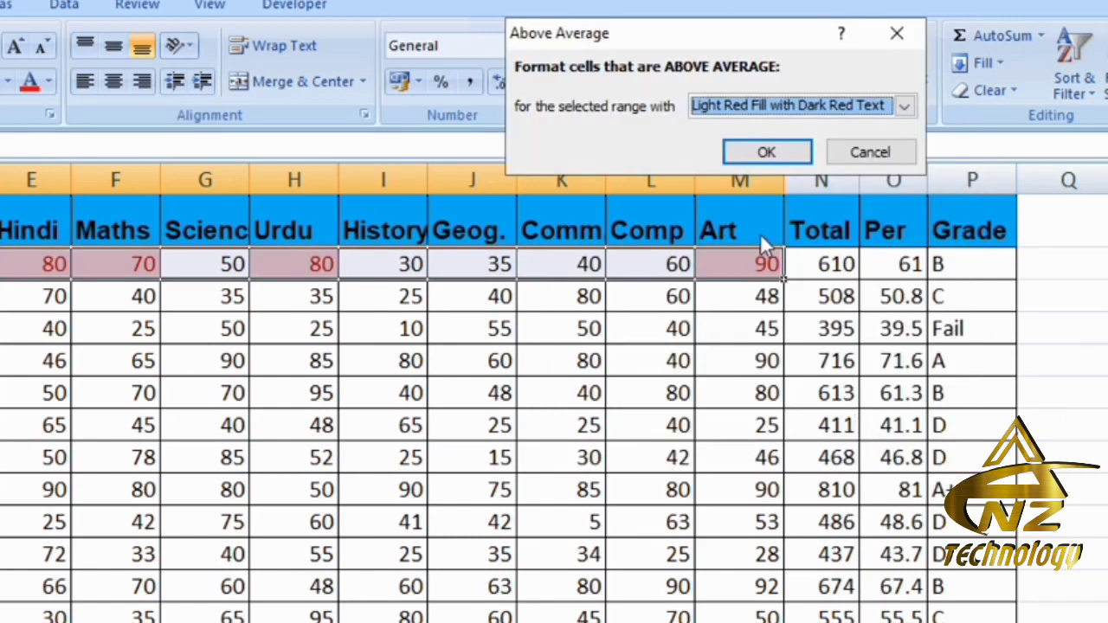
left_click(766, 151)
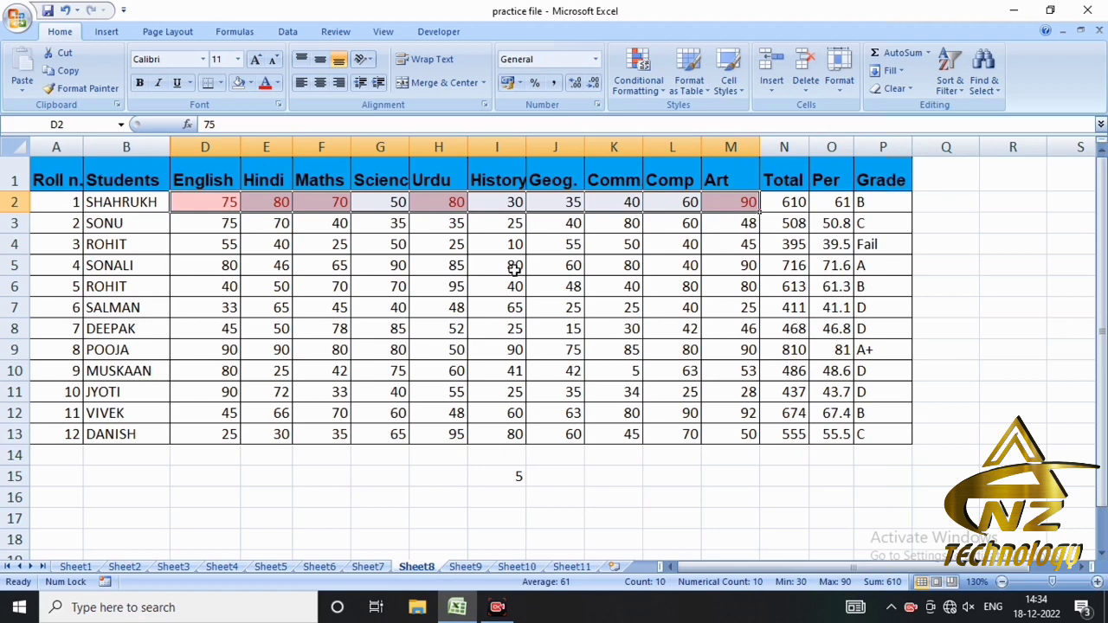
- Enter the formula =average(D2:M2) in cell Q2 to calculate the first student's average mark
left_click(958, 205)
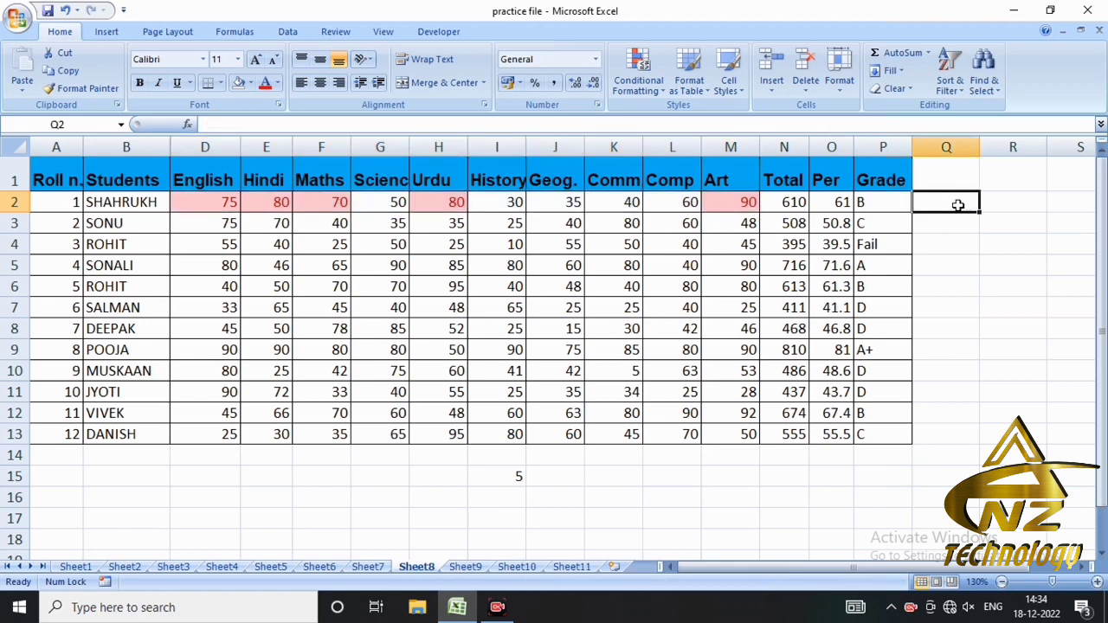
type("=averag")
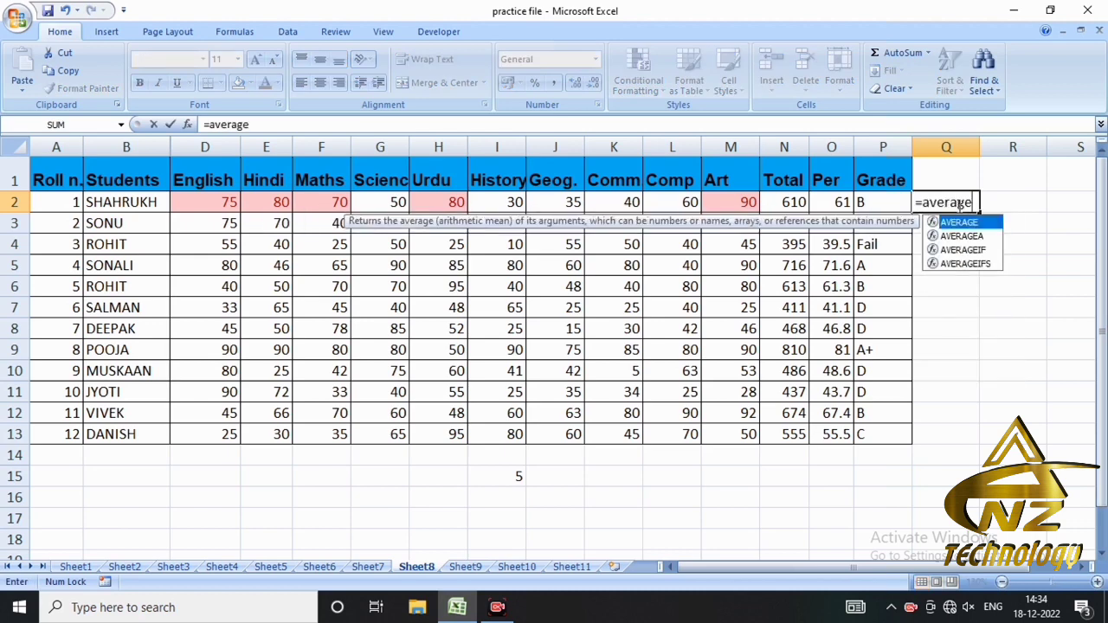
type("e(")
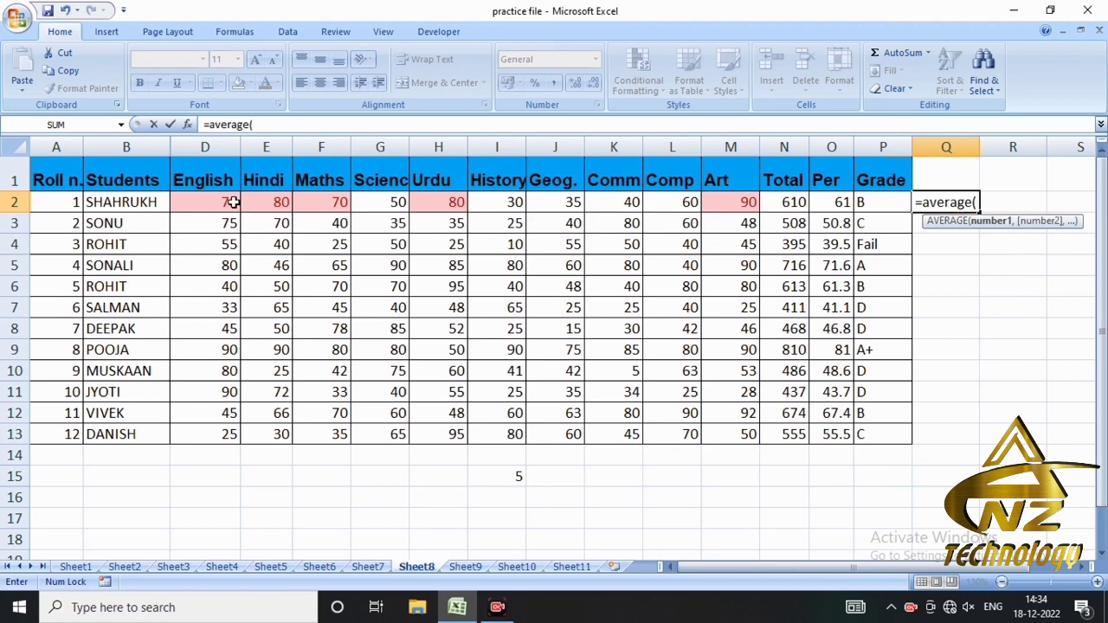
left_click_drag(230, 202, 736, 203)
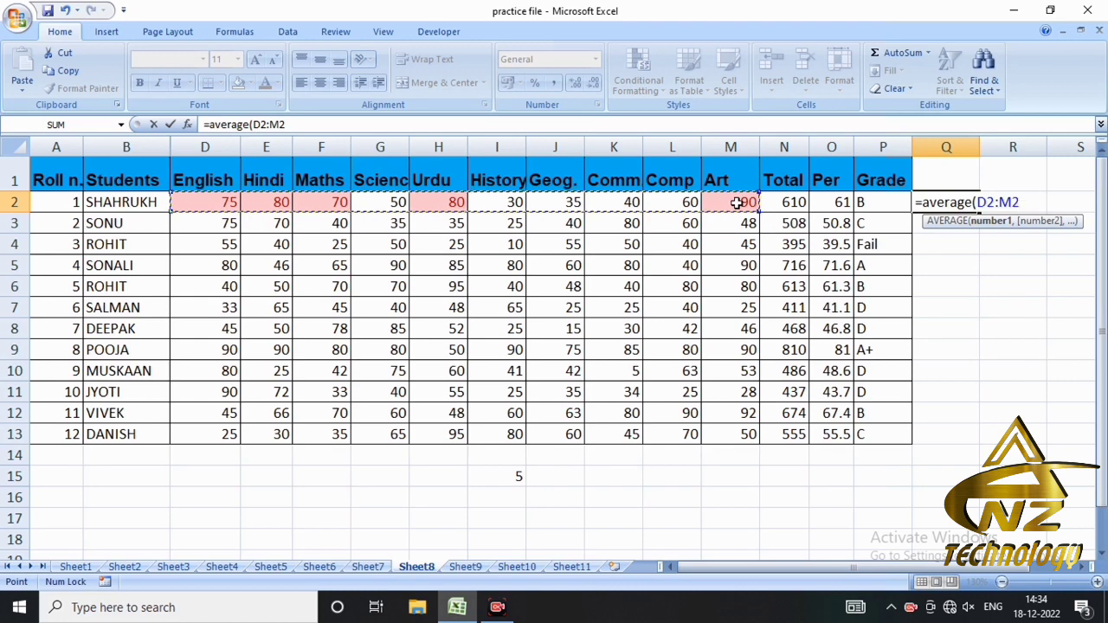
type(")")
key("Return")
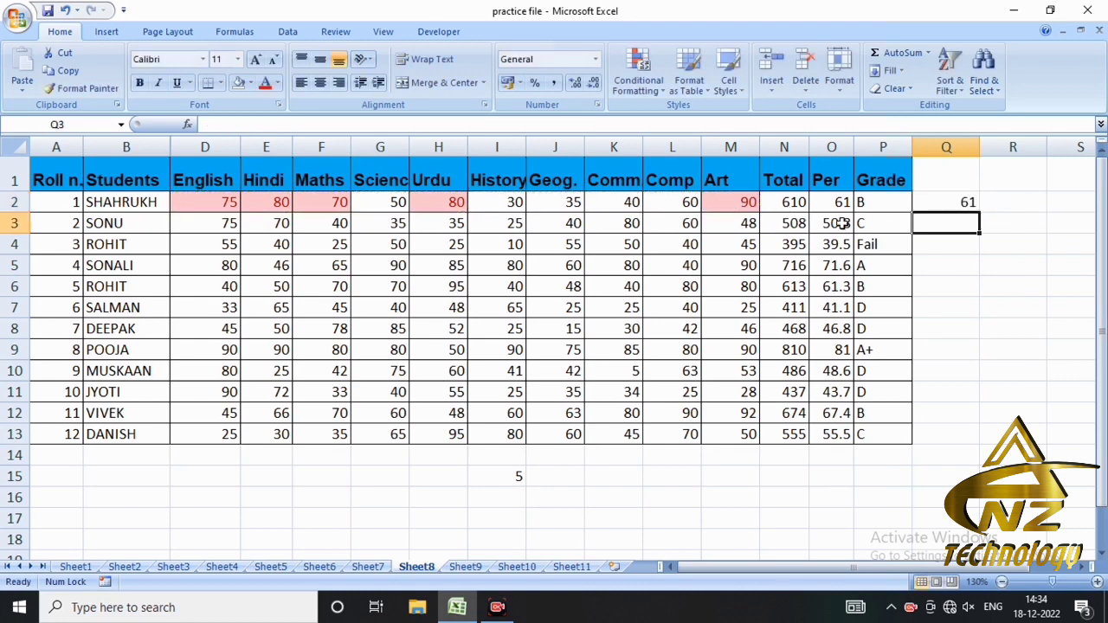
left_click(964, 202)
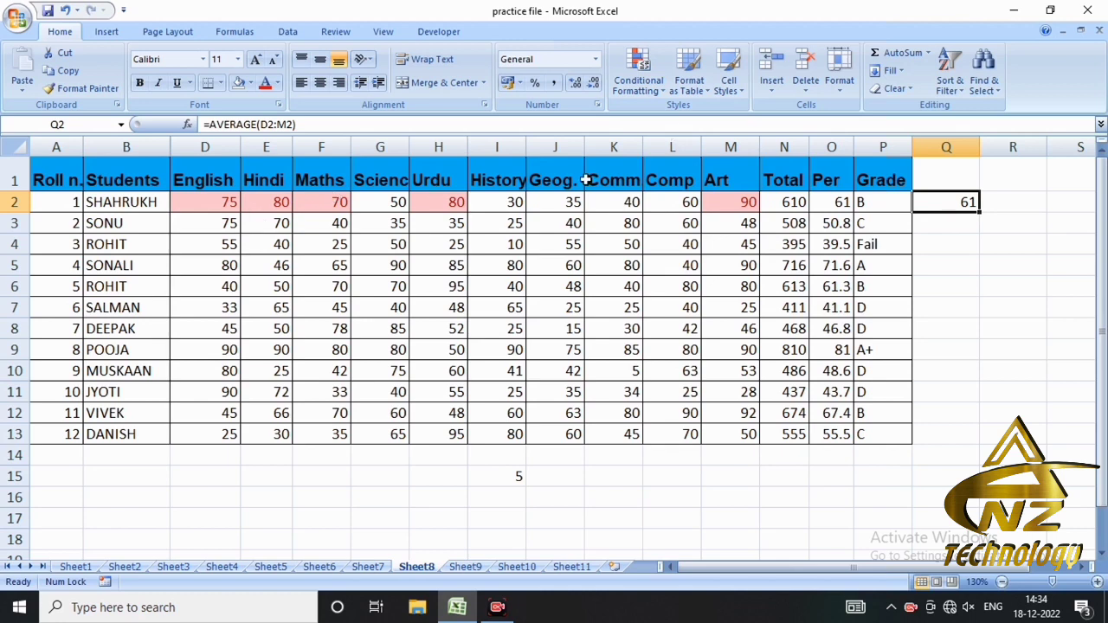
left_click_drag(217, 198, 722, 195)
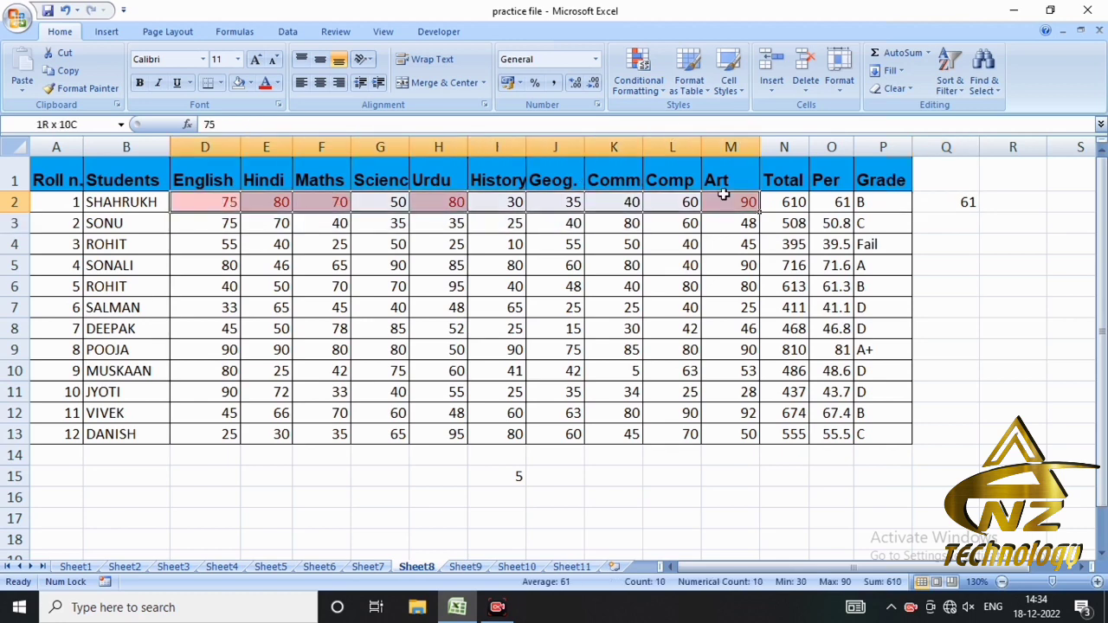
left_click(638, 73)
mouse_move(750, 157)
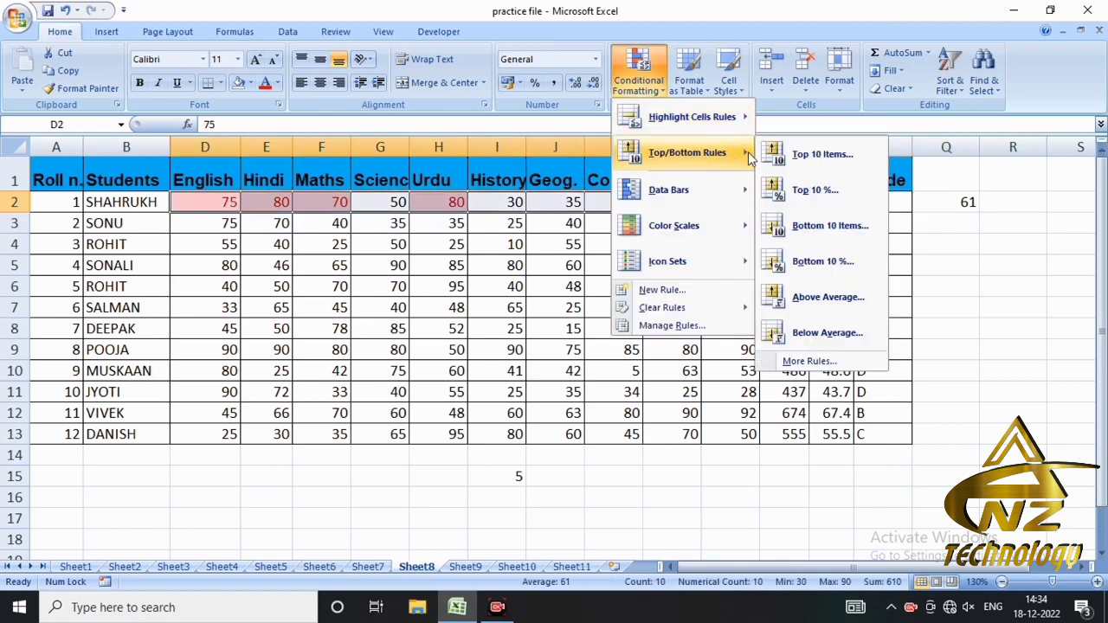
left_click(818, 297)
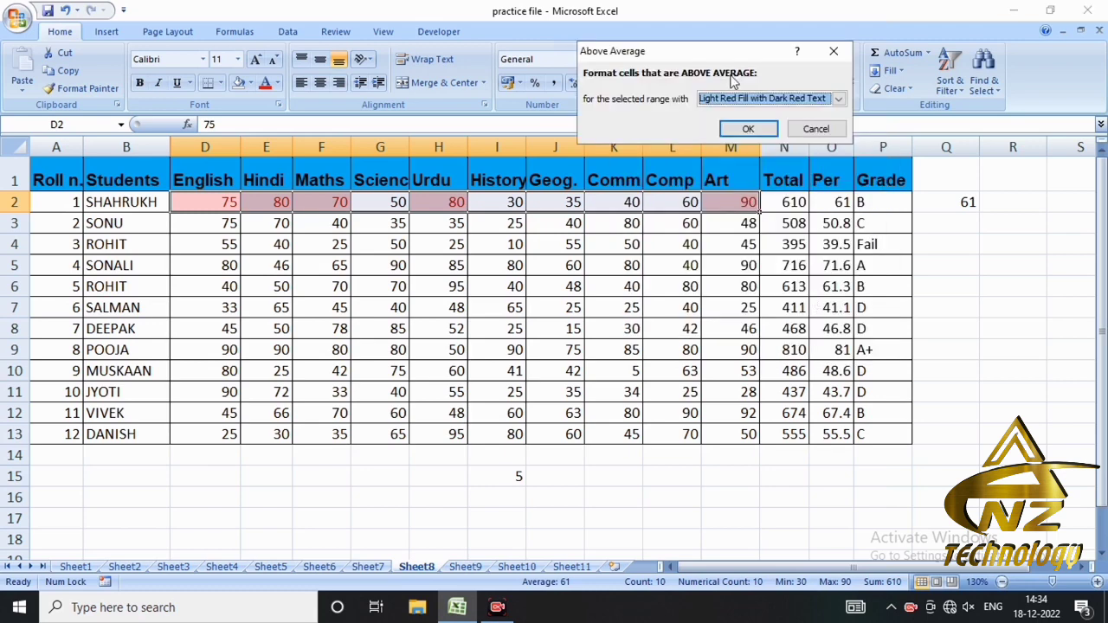
left_click(814, 128)
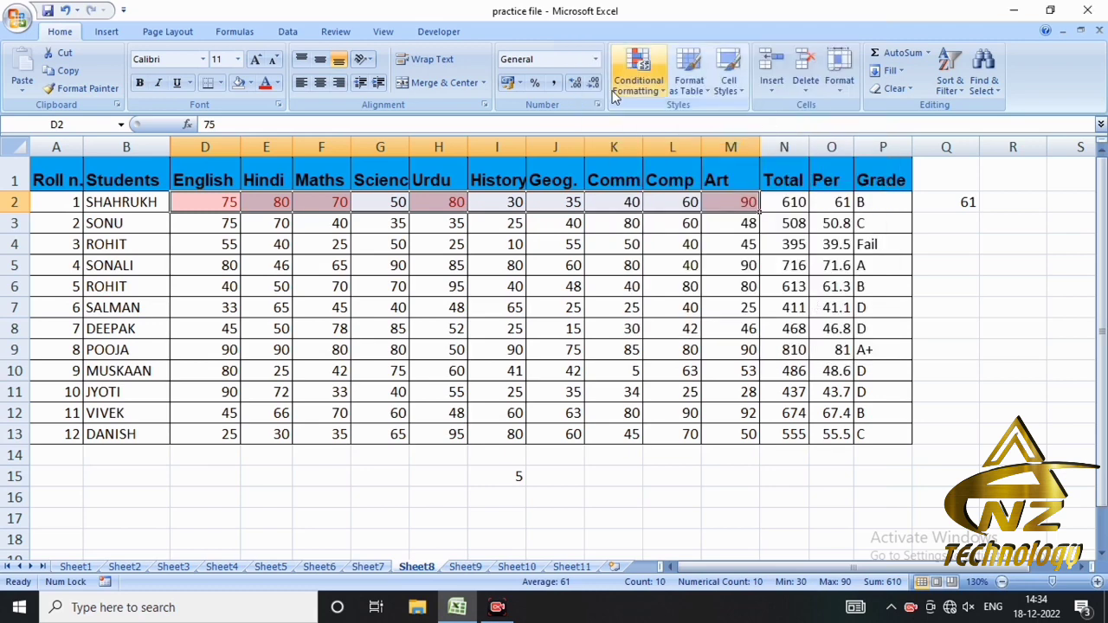
- Remove the above-average rule from the entire sheet and highlight the below-average marks in D2:M2 with Light Red Fill with Dark Red Text
left_click(638, 76)
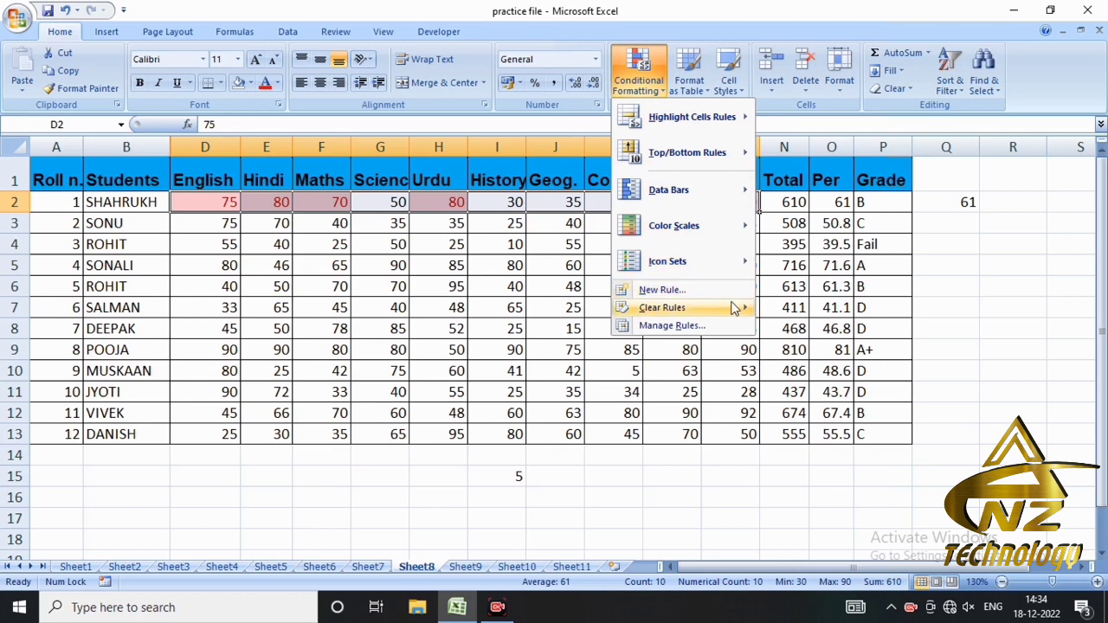
mouse_move(737, 307)
left_click(801, 326)
left_click(665, 76)
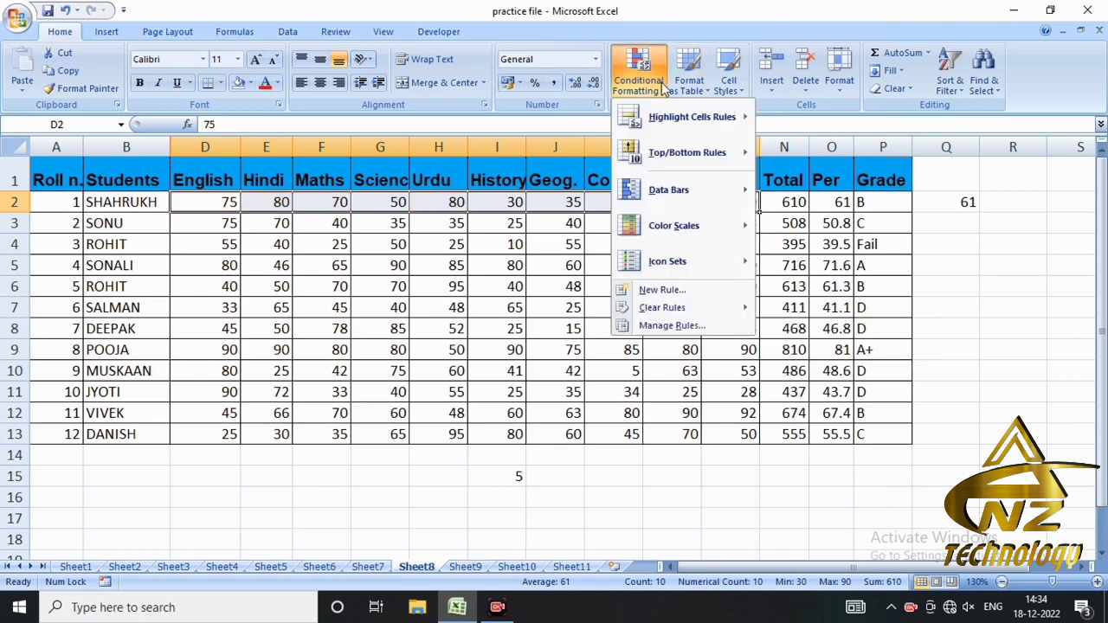
mouse_move(698, 158)
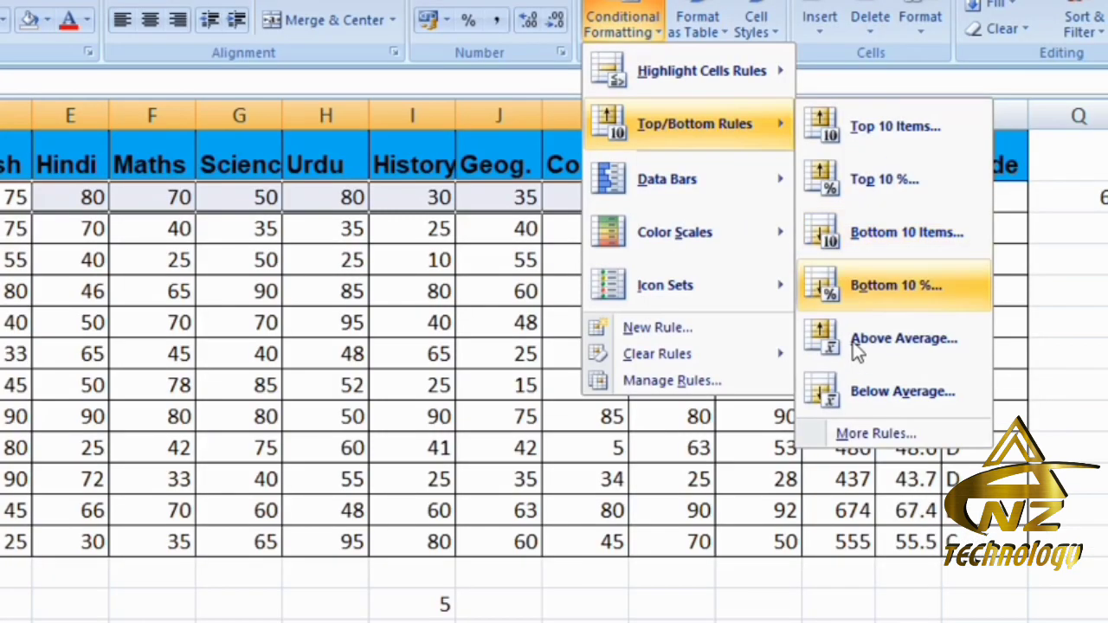
left_click(894, 392)
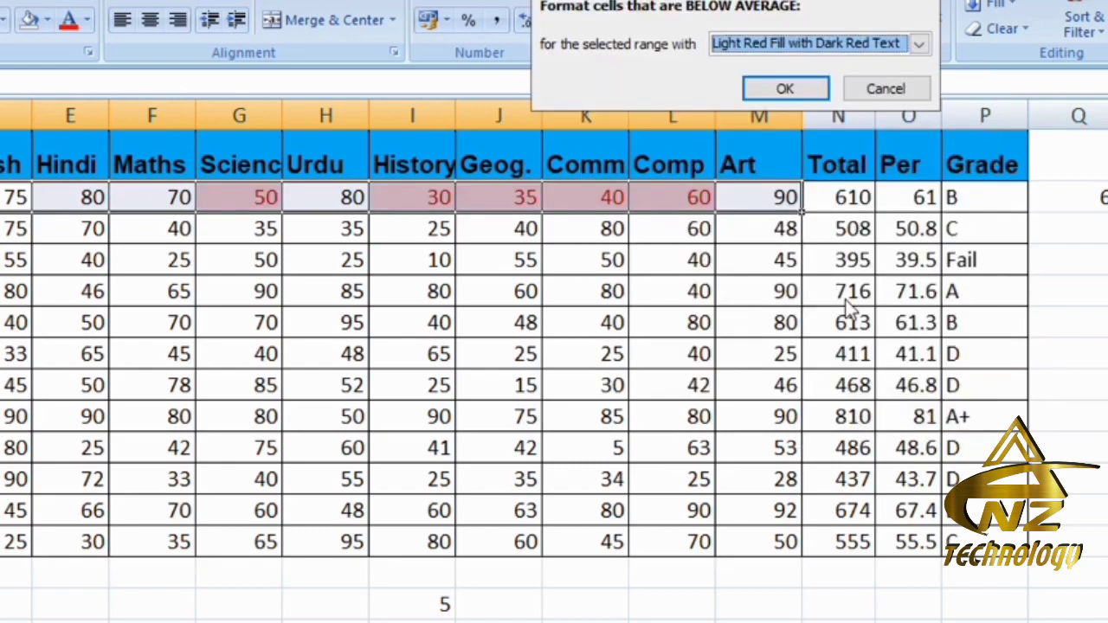
left_click(785, 86)
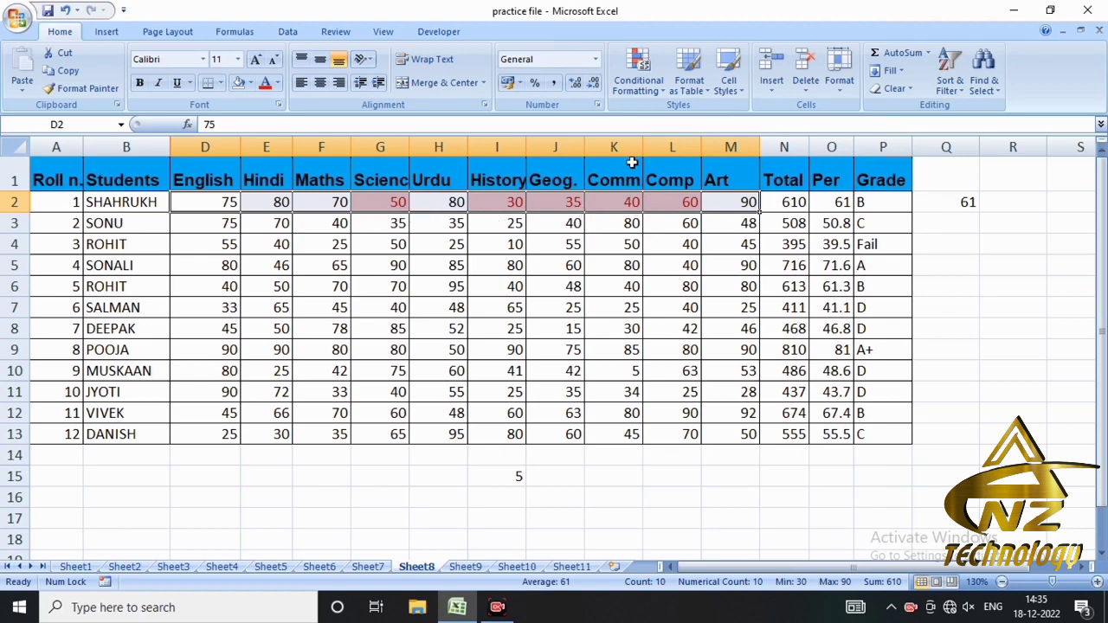
left_click(648, 90)
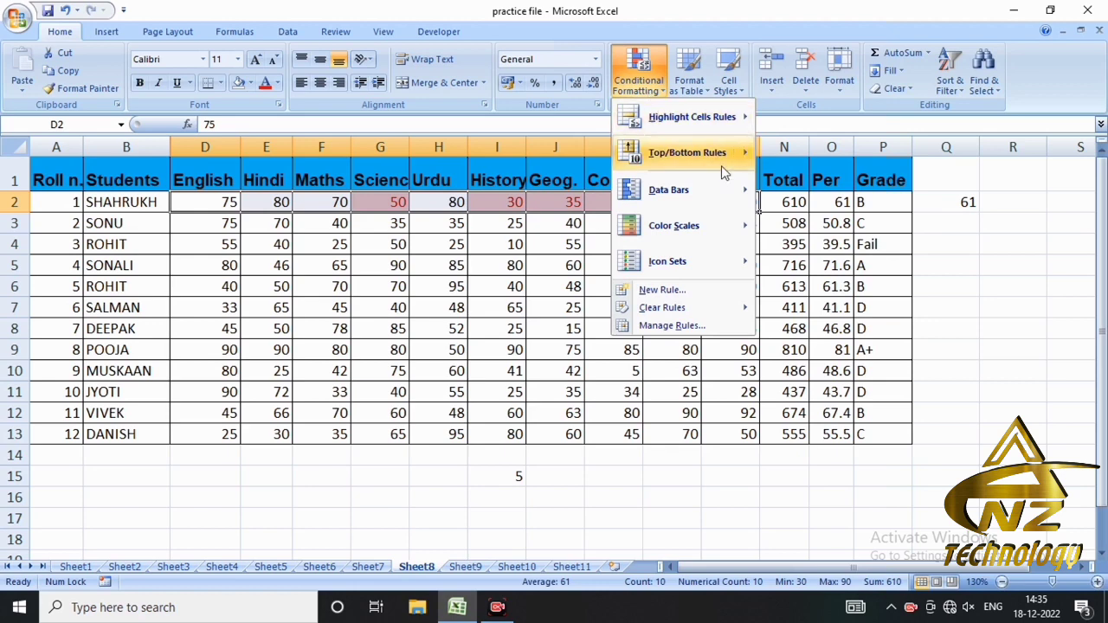
mouse_move(698, 155)
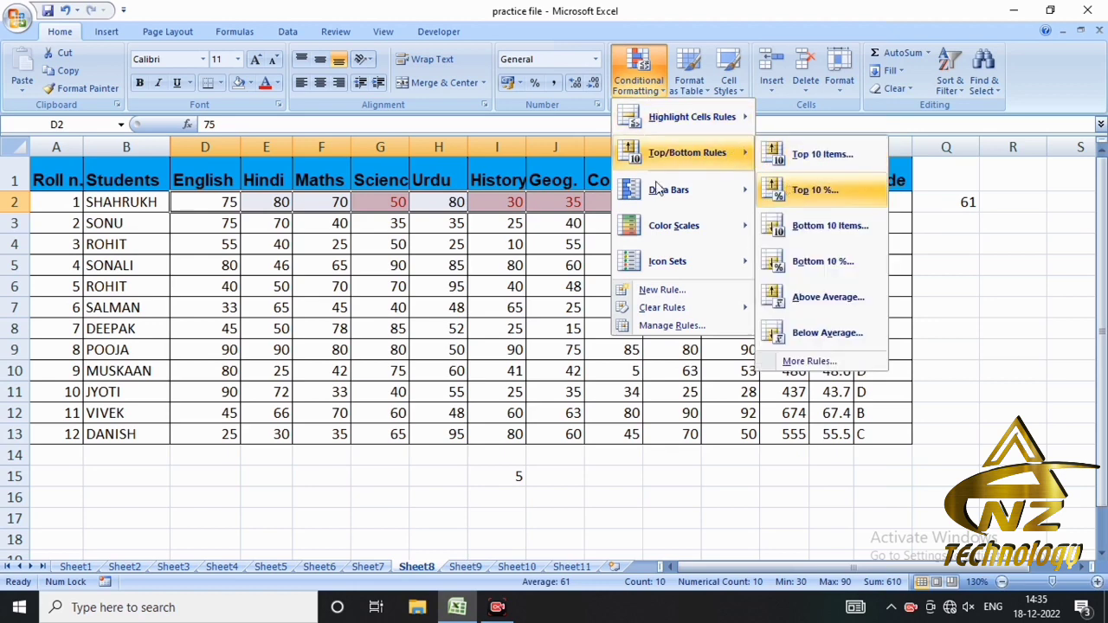
left_click(564, 302)
left_click(564, 301)
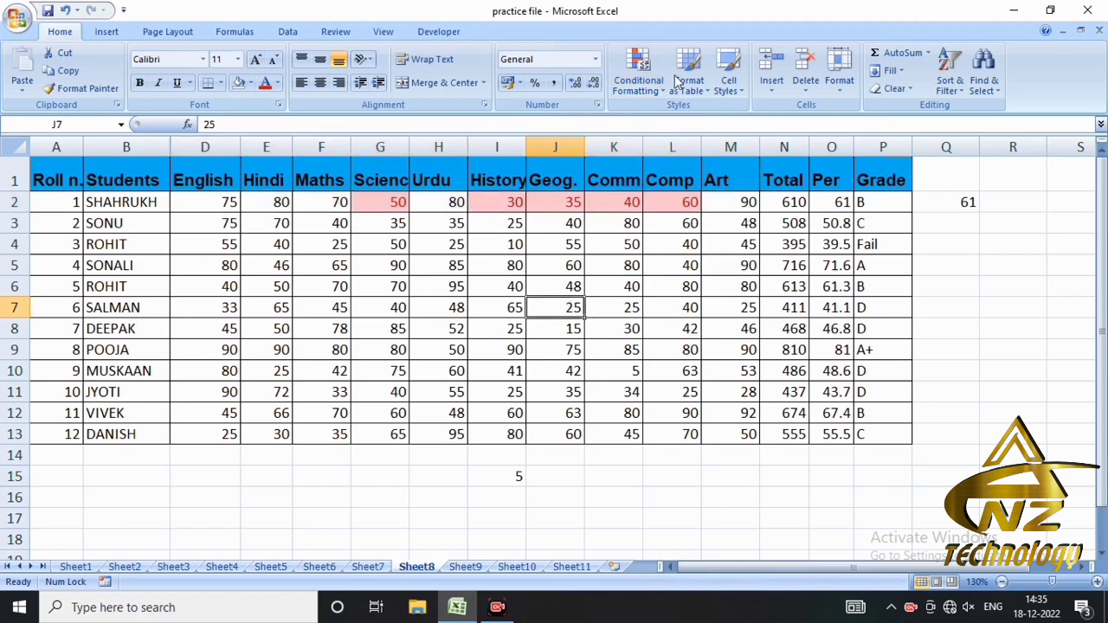
- Clear the conditional formatting rules from the entire sheet and apply red data bars to all student marks in D2:M13
left_click(638, 74)
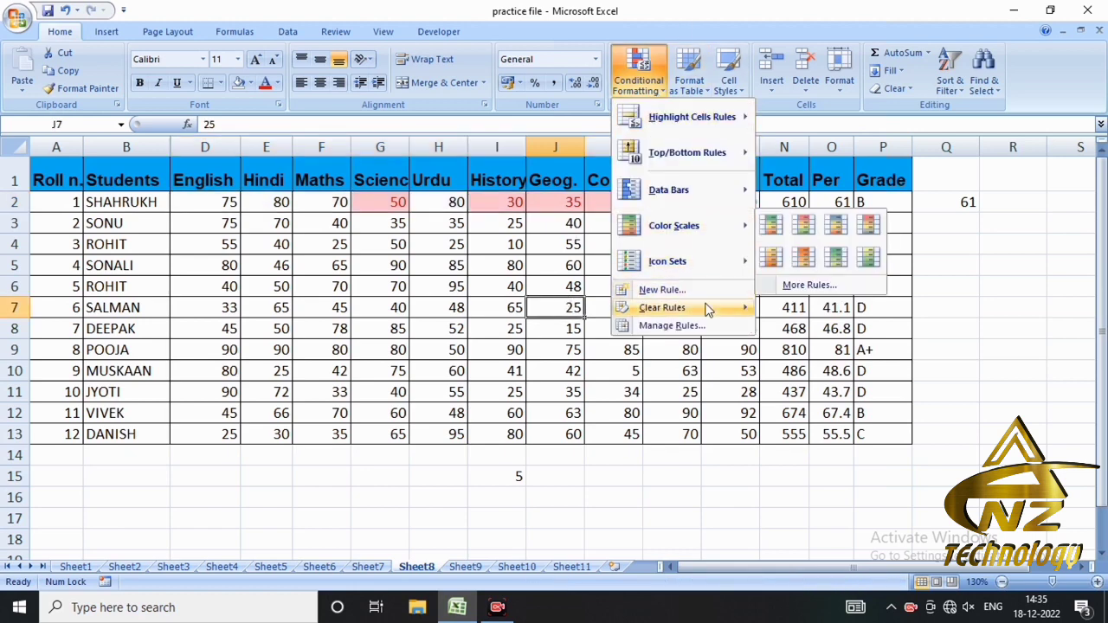
mouse_move(709, 307)
left_click(775, 323)
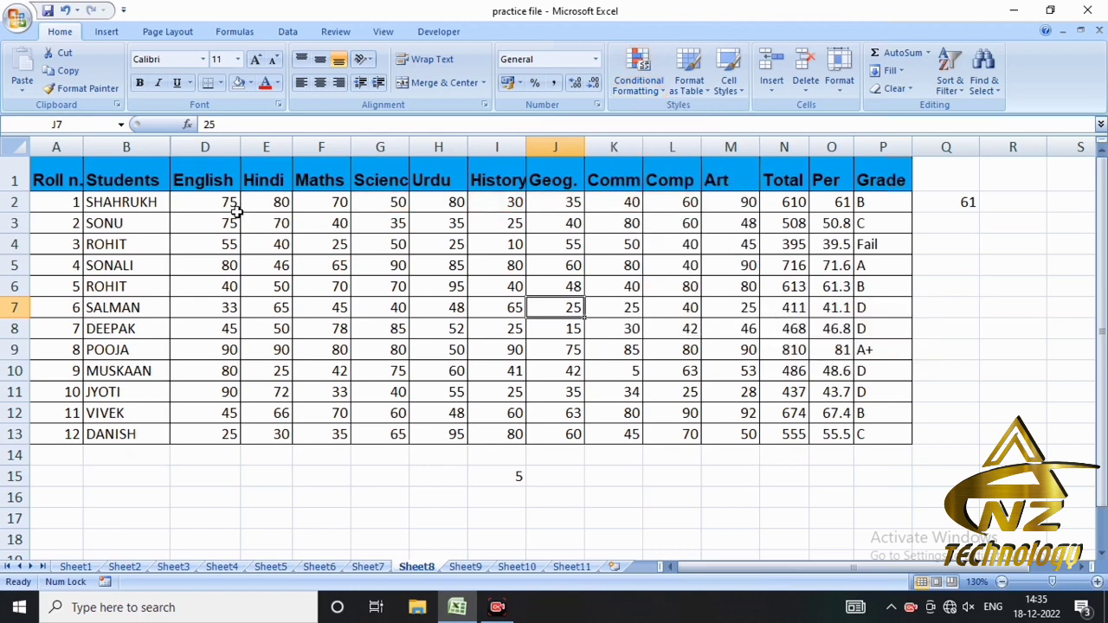
left_click_drag(231, 206, 716, 437)
left_click(651, 87)
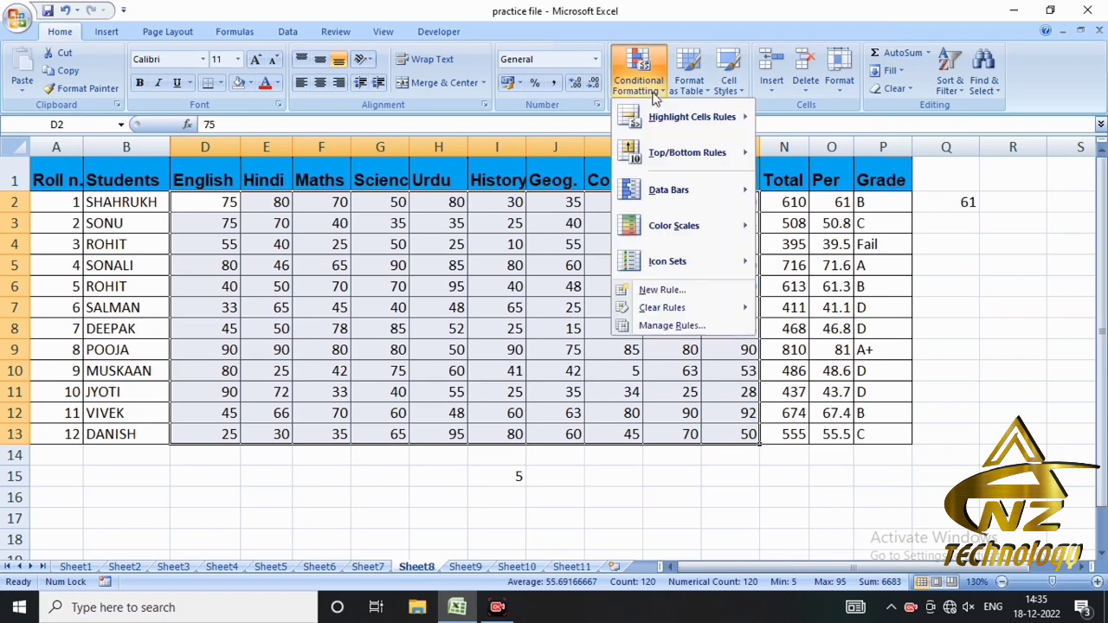
mouse_move(717, 204)
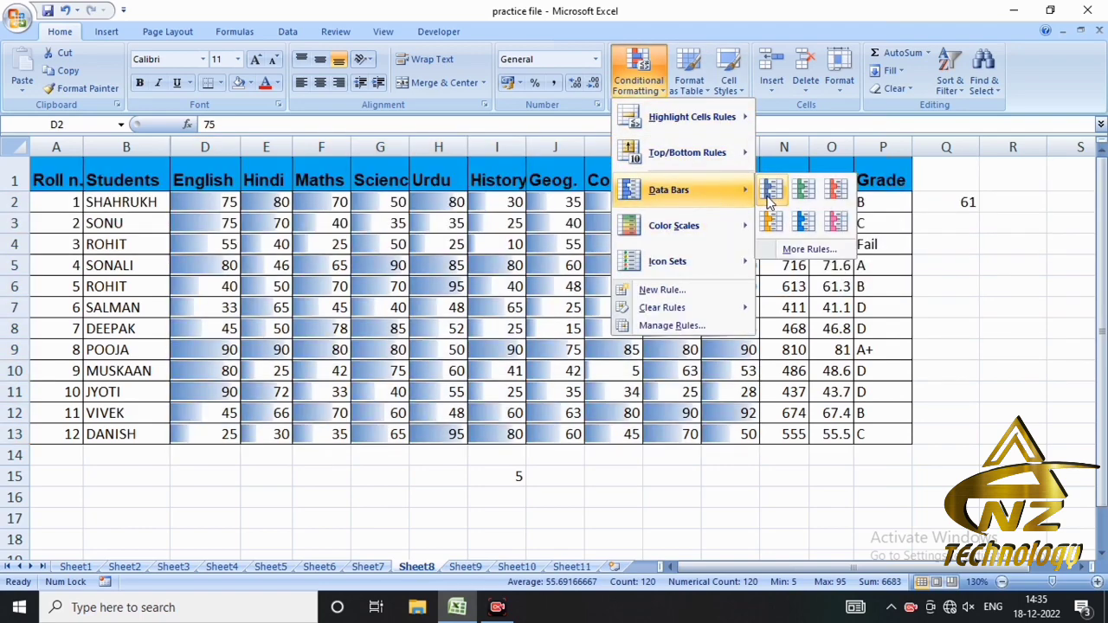
left_click(832, 198)
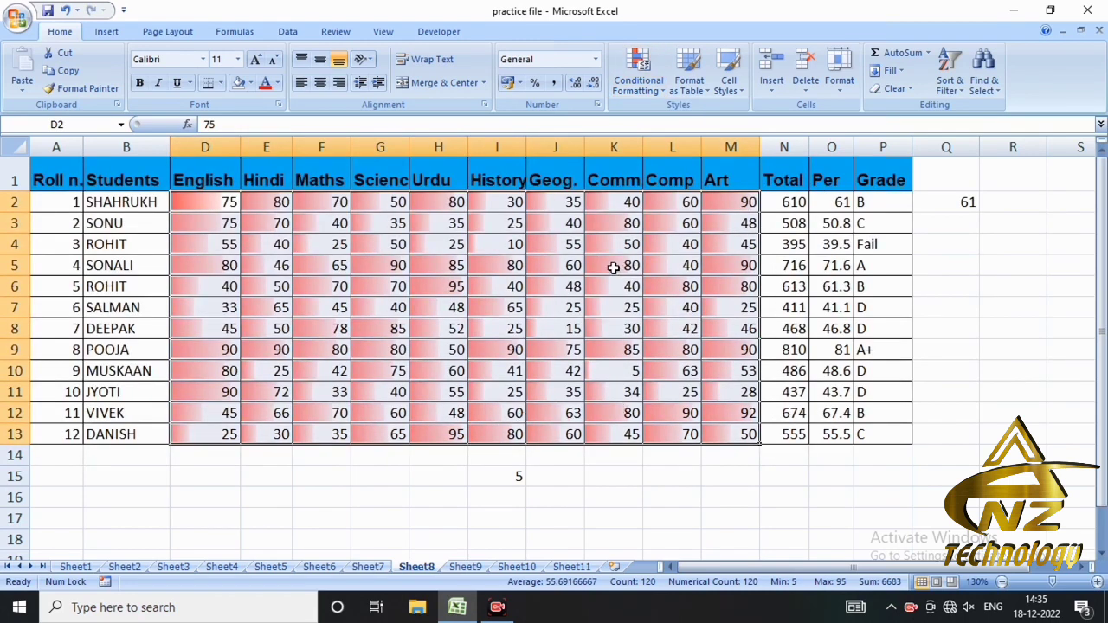
left_click(620, 265)
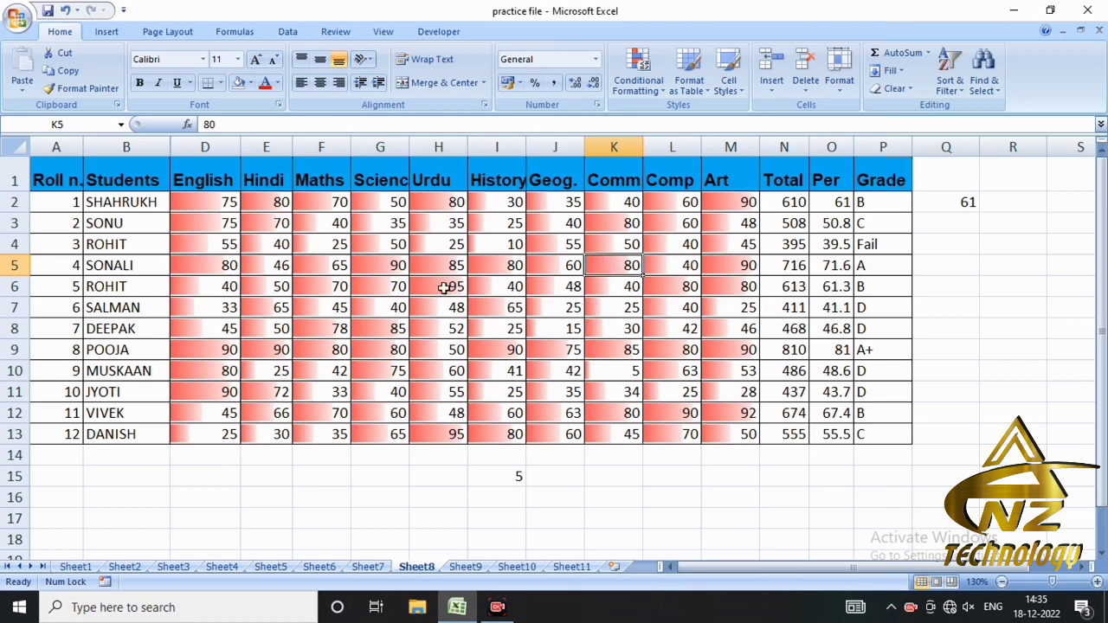
- Change the third student's Urdu mark in cell H4 to 100
left_click(445, 249)
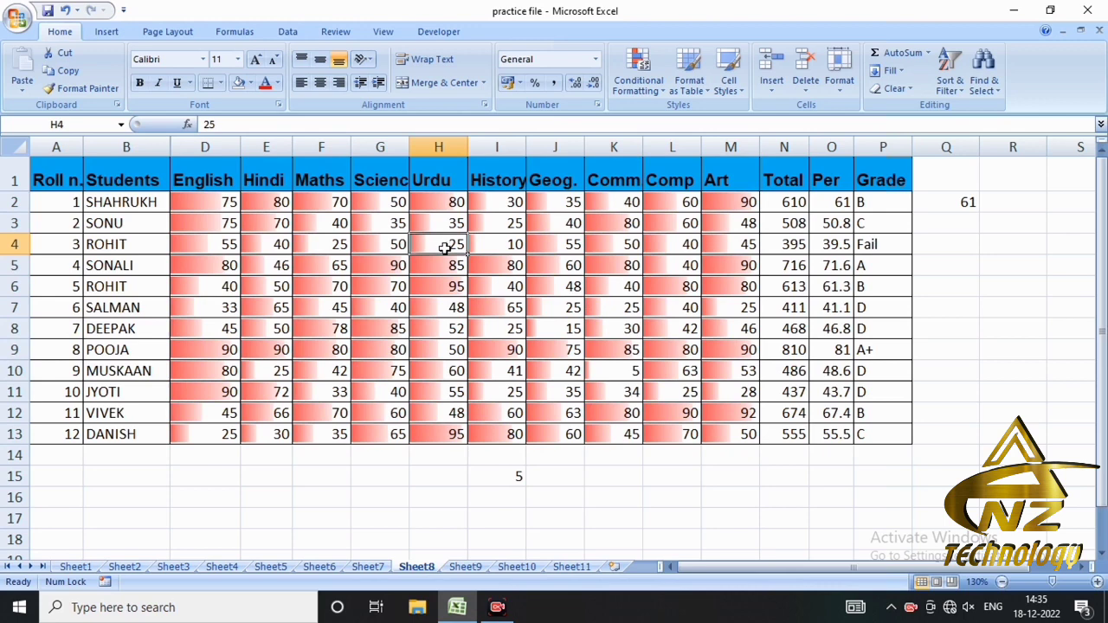
type("100")
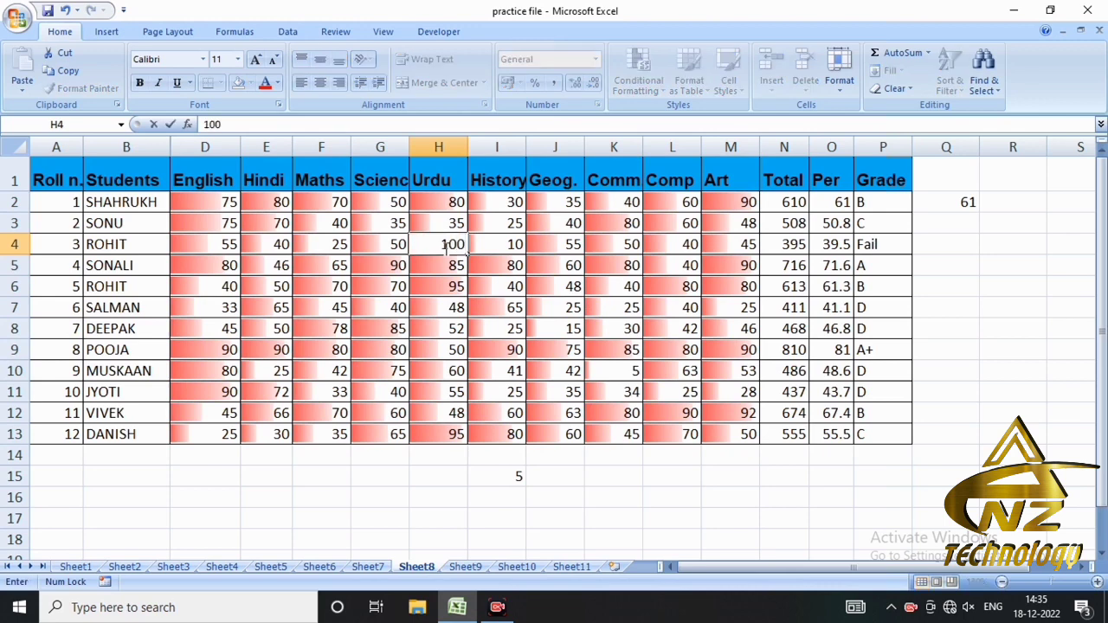
key("Return")
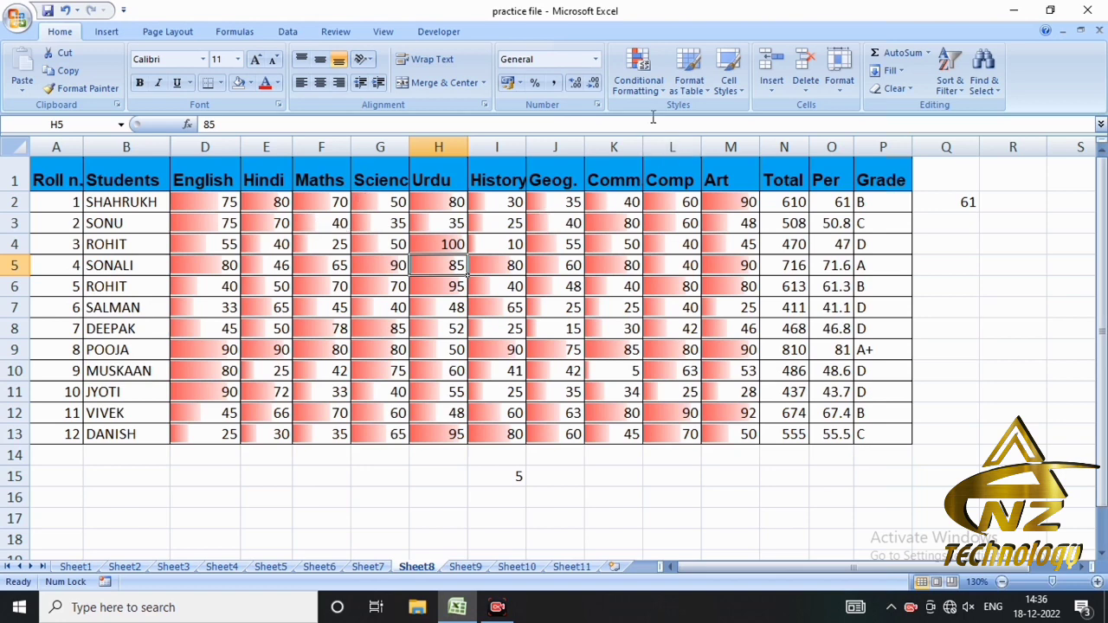
- Clear the conditional formatting rules from the entire sheet and apply the green-yellow-red color scale to the marks in D2:M13
left_click(652, 86)
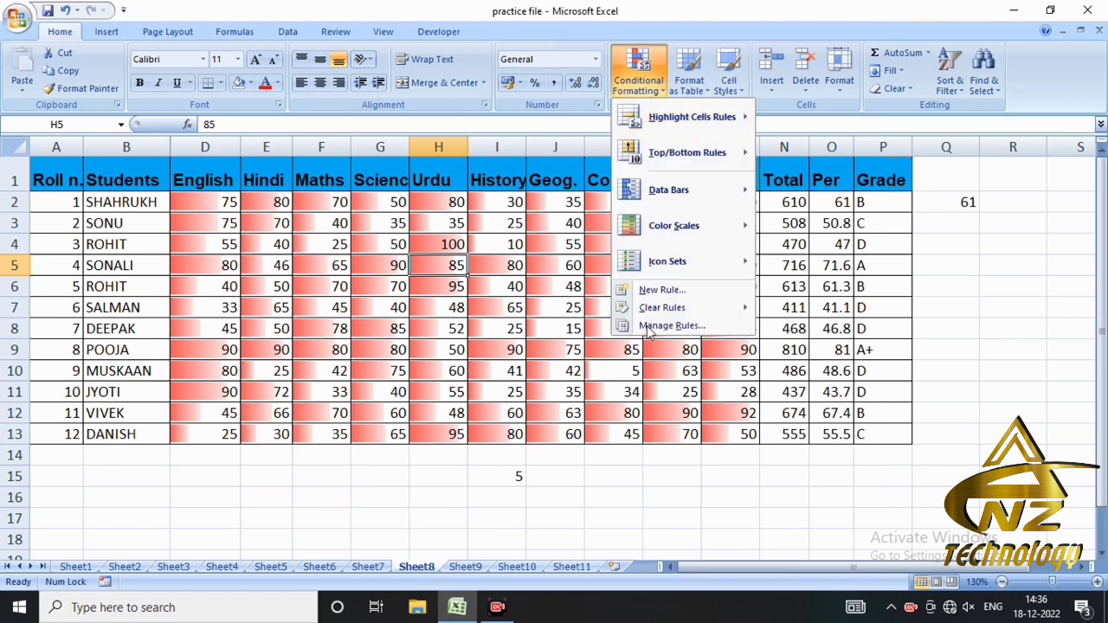
mouse_move(693, 307)
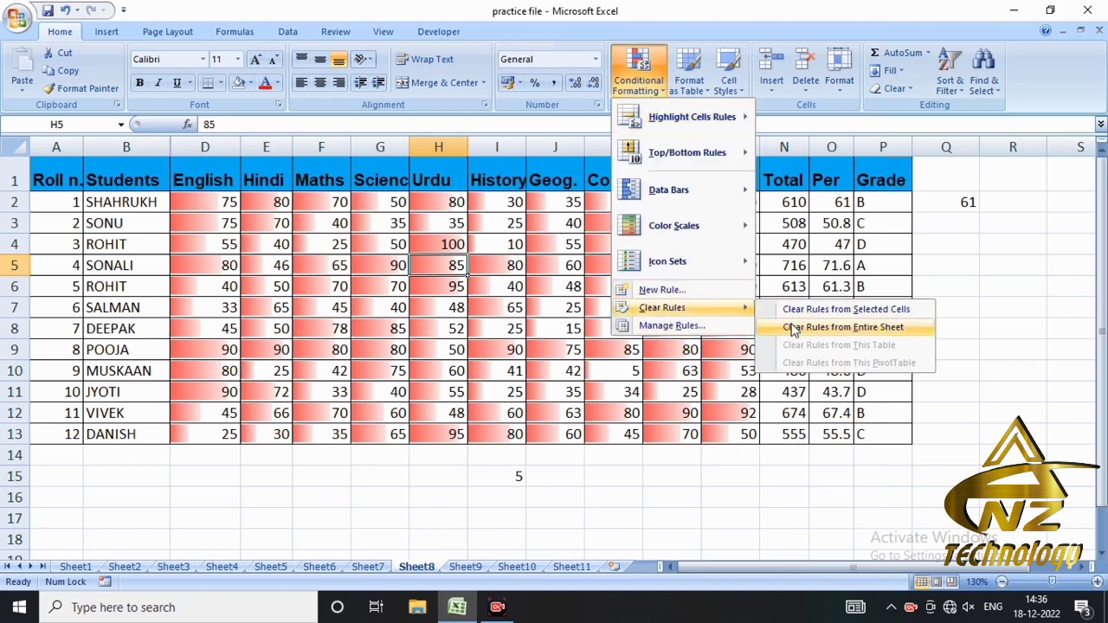
left_click(793, 329)
left_click_drag(212, 201, 717, 434)
left_click(639, 78)
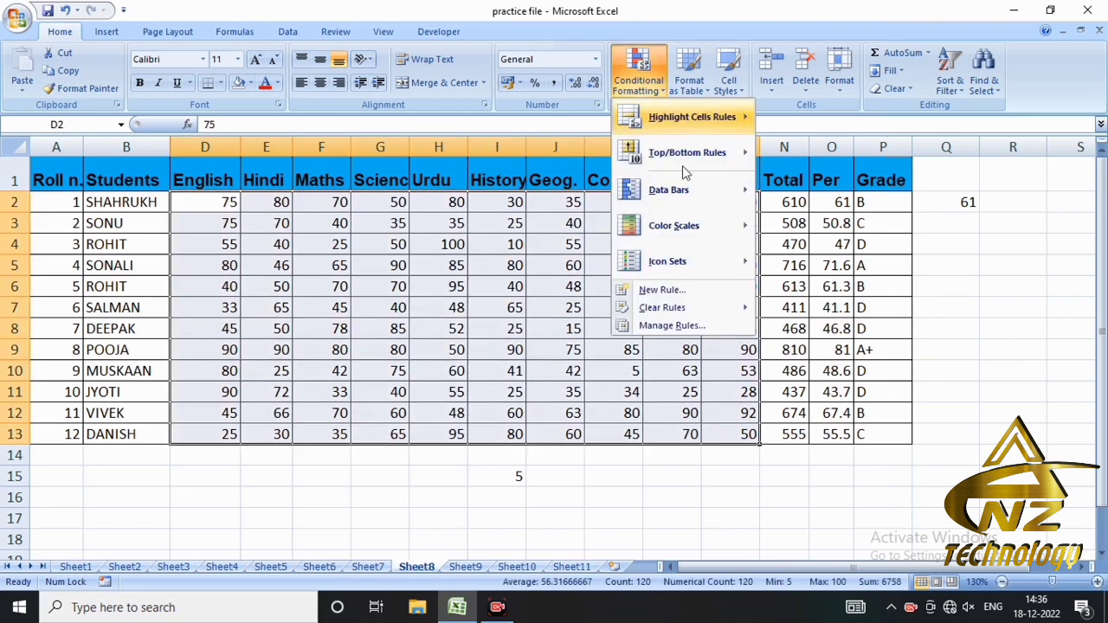
mouse_move(693, 200)
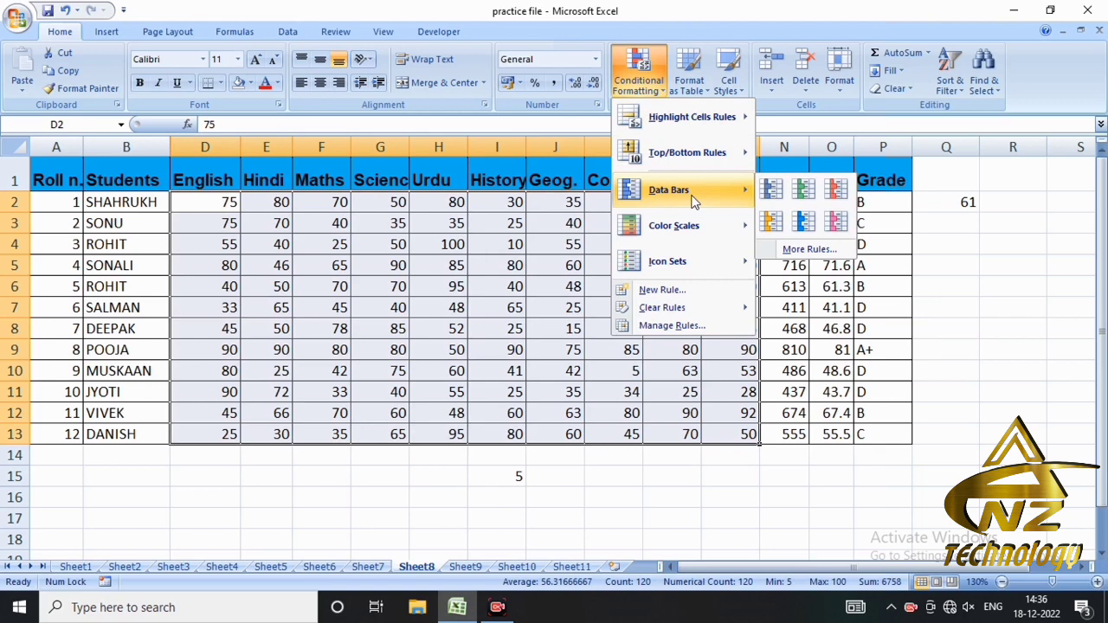
mouse_move(730, 240)
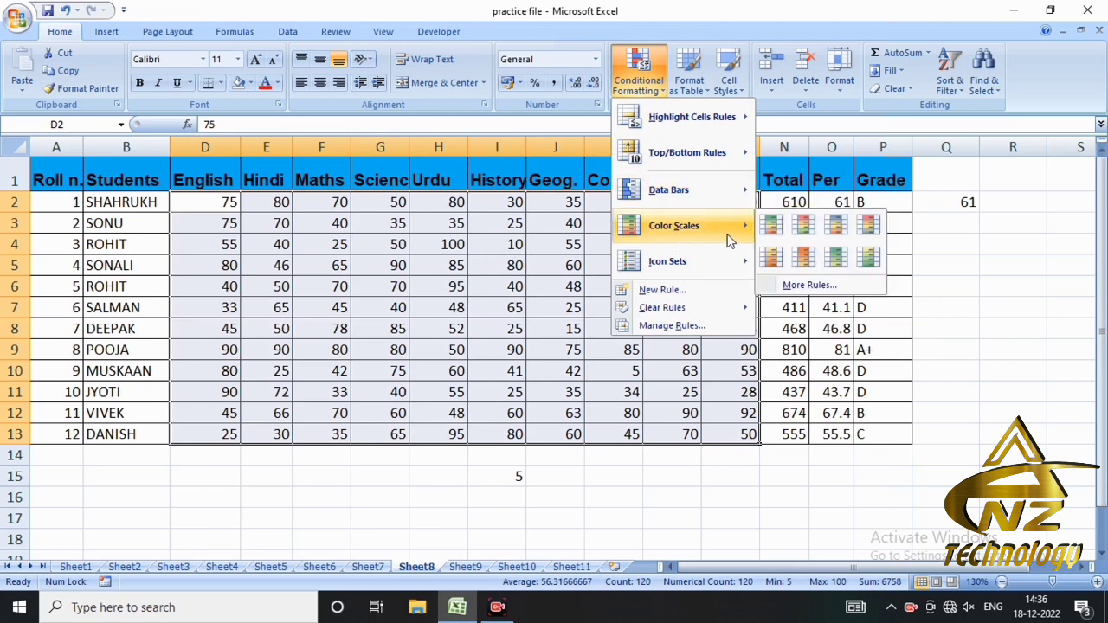
left_click(768, 228)
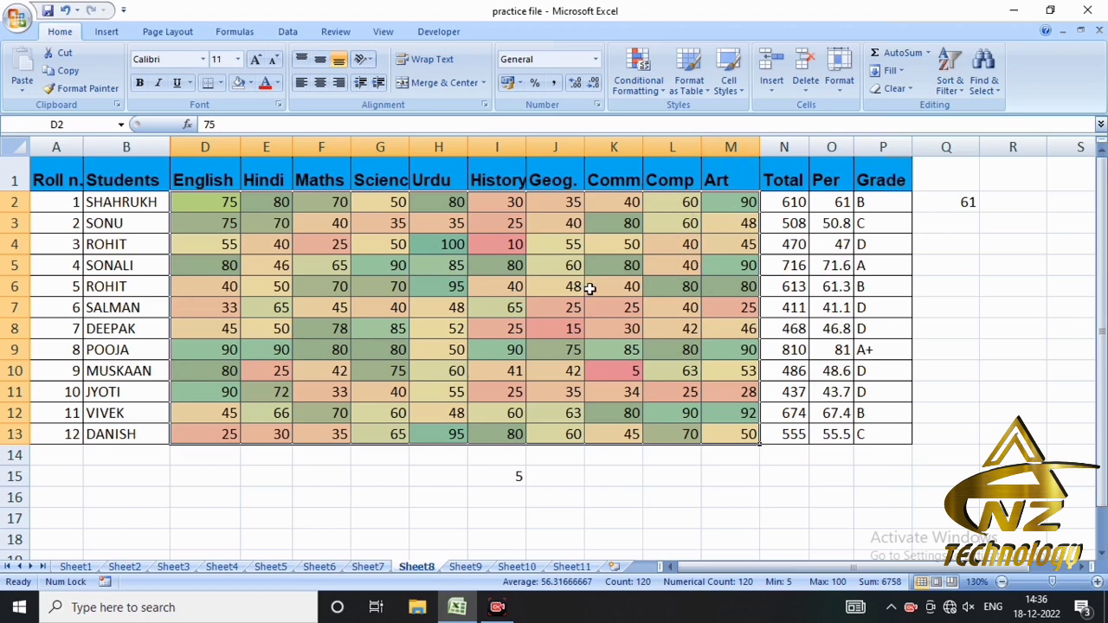
- Change the second student's Maths mark in cell F3 to 100
left_click(332, 225)
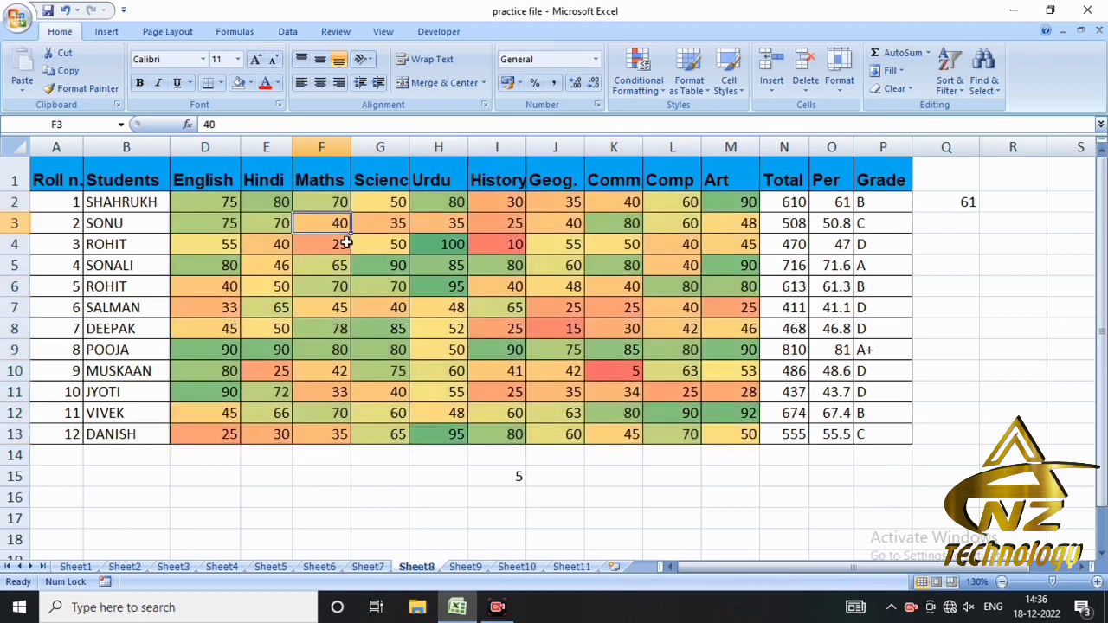
type("100")
key("Return")
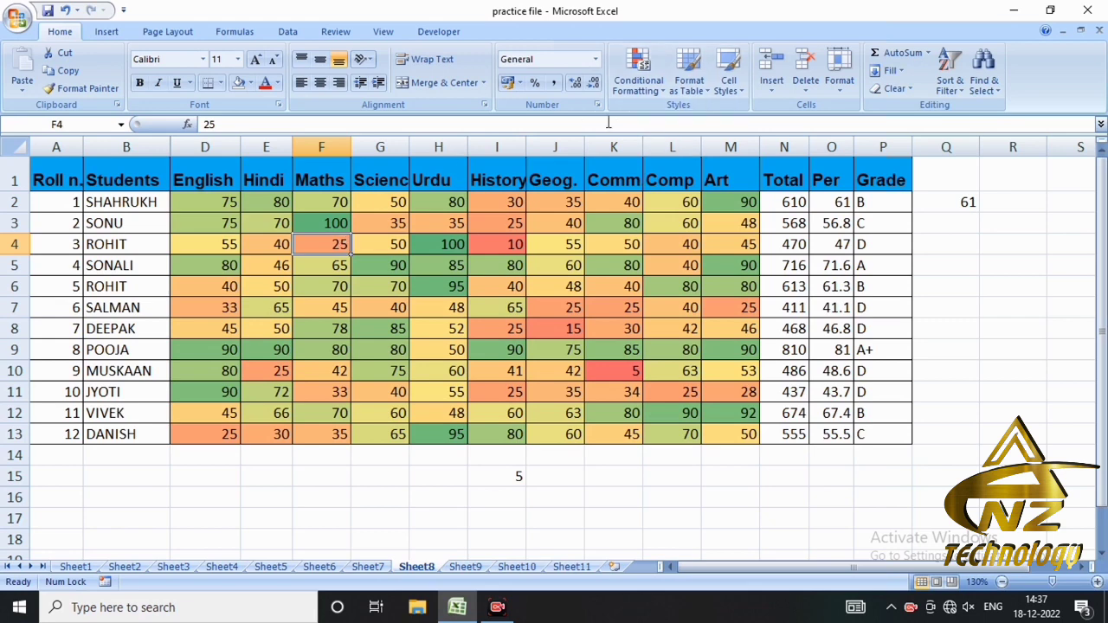
- Clear the color scale from the entire sheet and apply the four-level signal bar icon set to the marks in D2:M13
left_click_drag(213, 205, 721, 435)
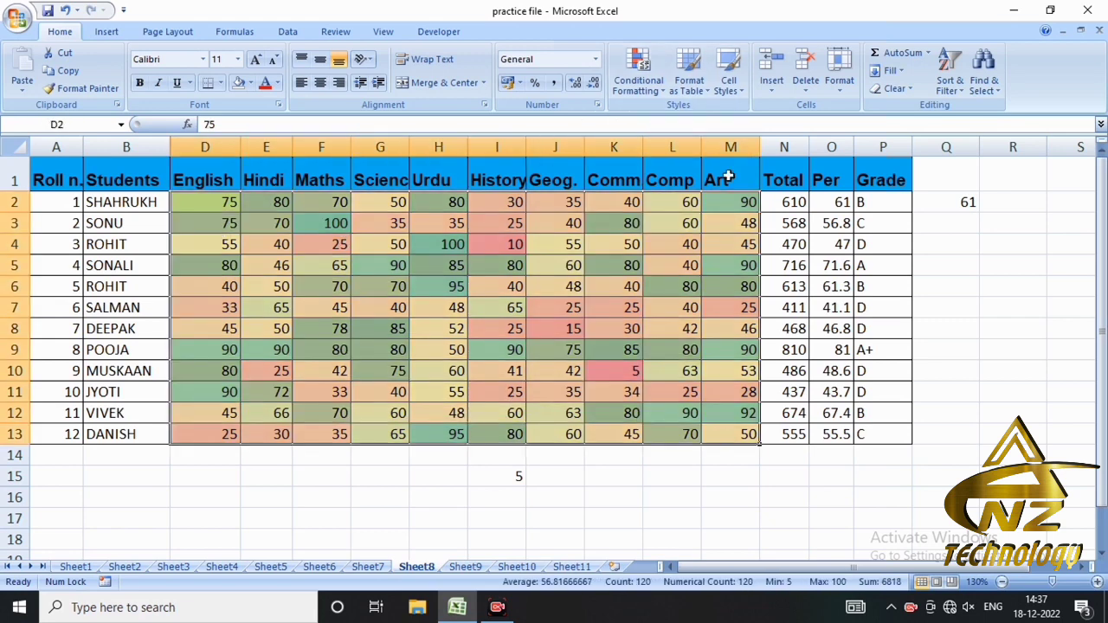
left_click(638, 74)
mouse_move(681, 243)
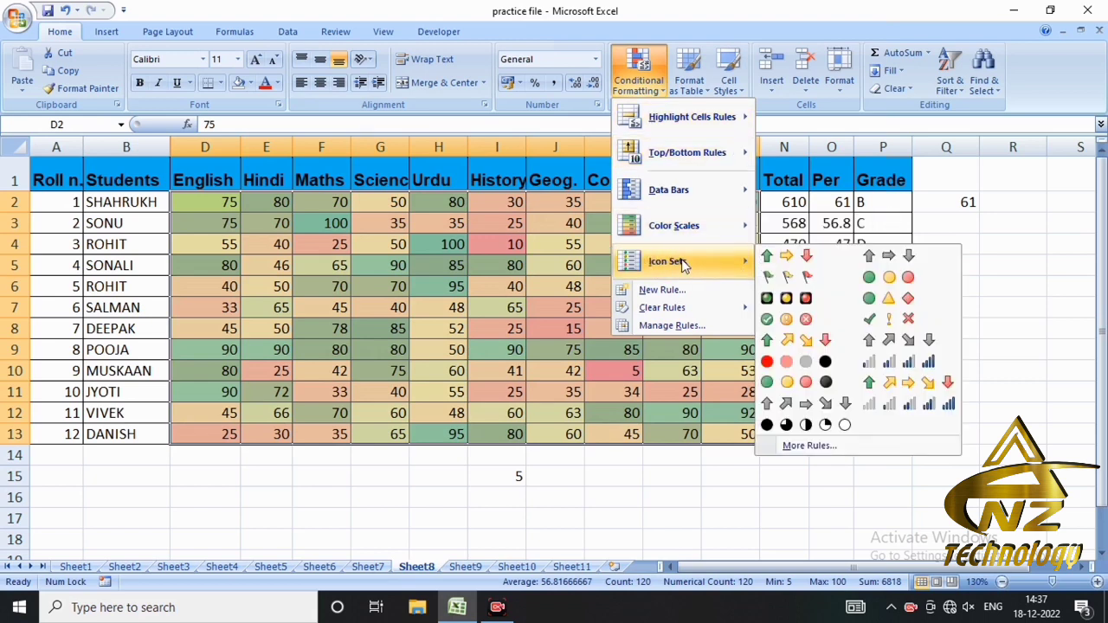
mouse_move(666, 308)
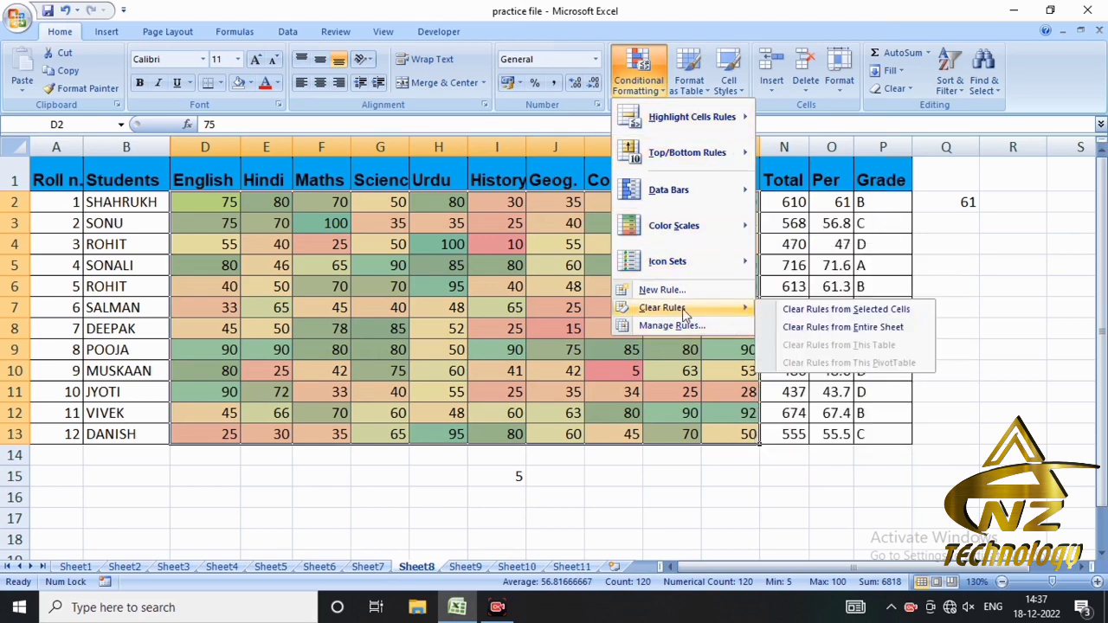
left_click(784, 327)
left_click(638, 74)
mouse_move(742, 266)
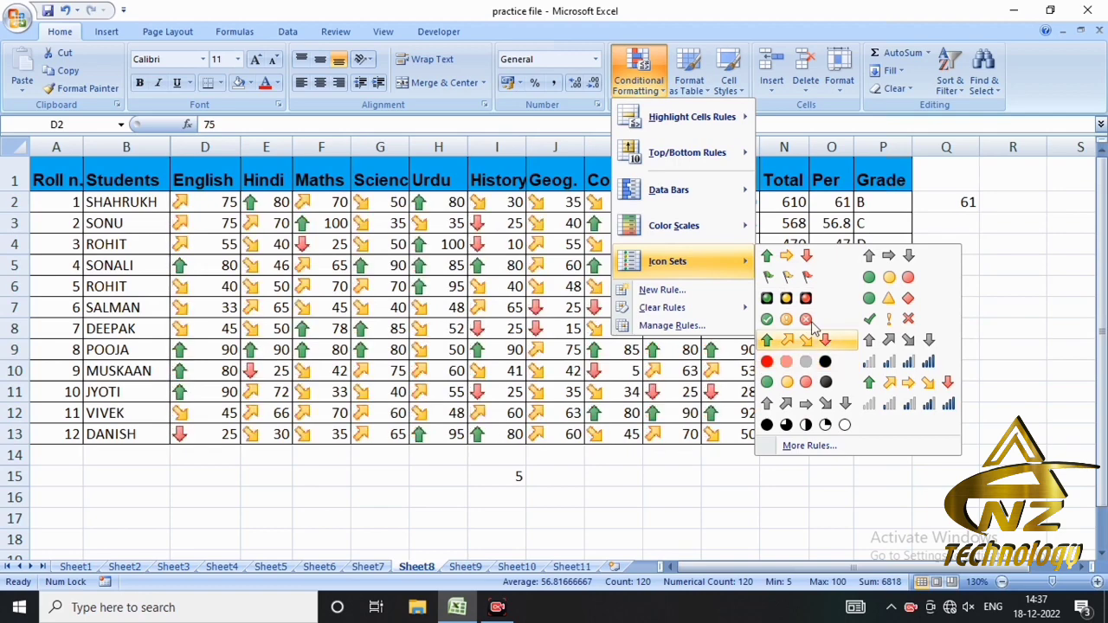
left_click(907, 368)
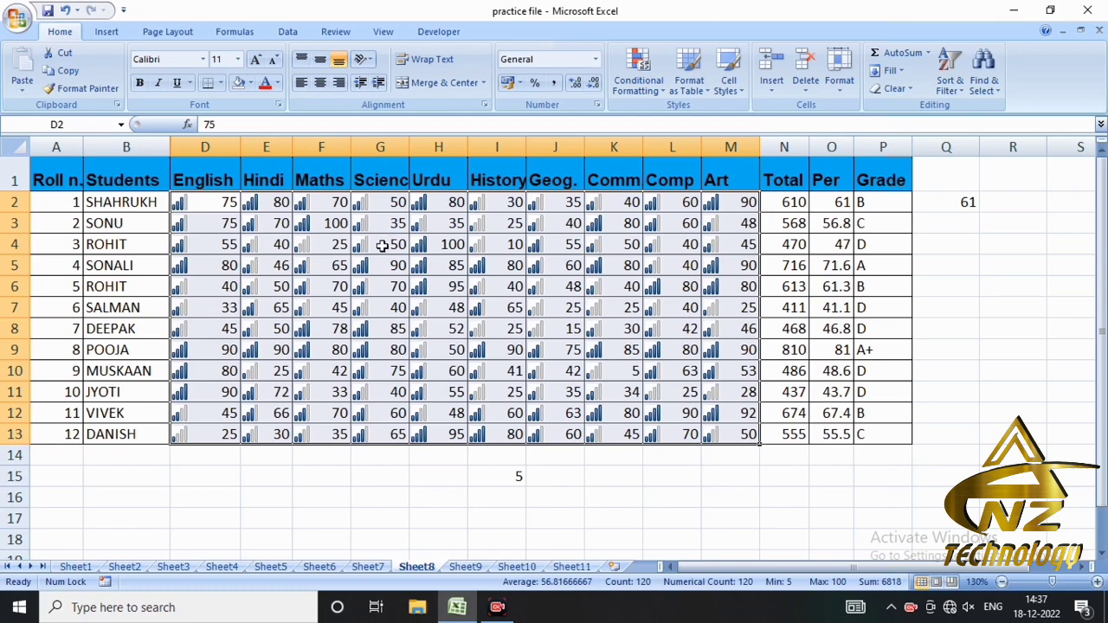
- Change the third student's Maths mark in cell F4 to 100
left_click(318, 246)
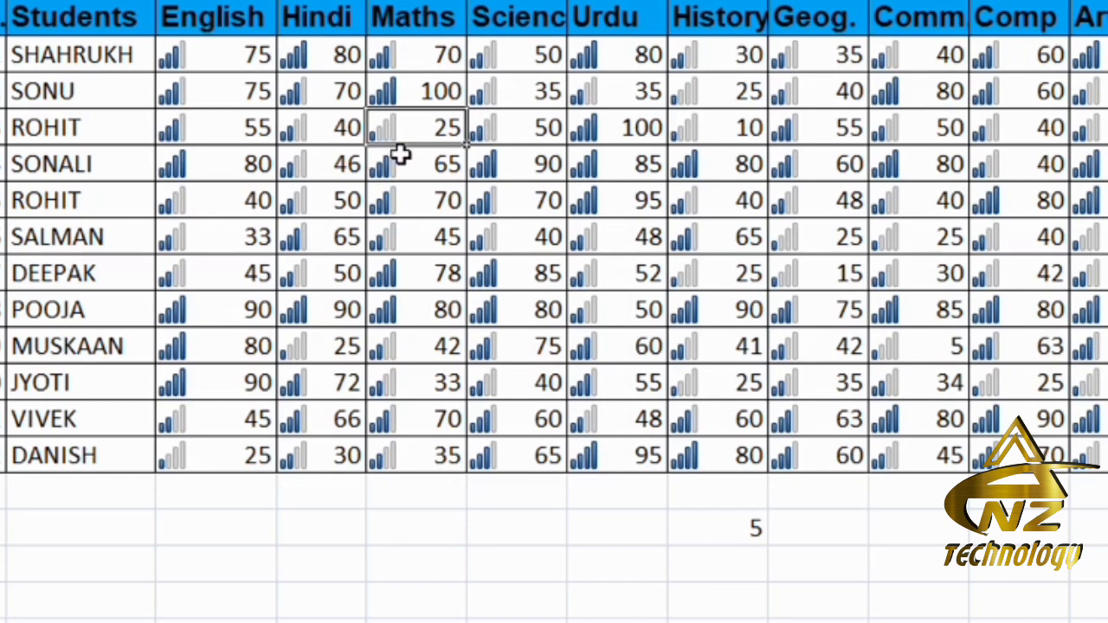
type("100")
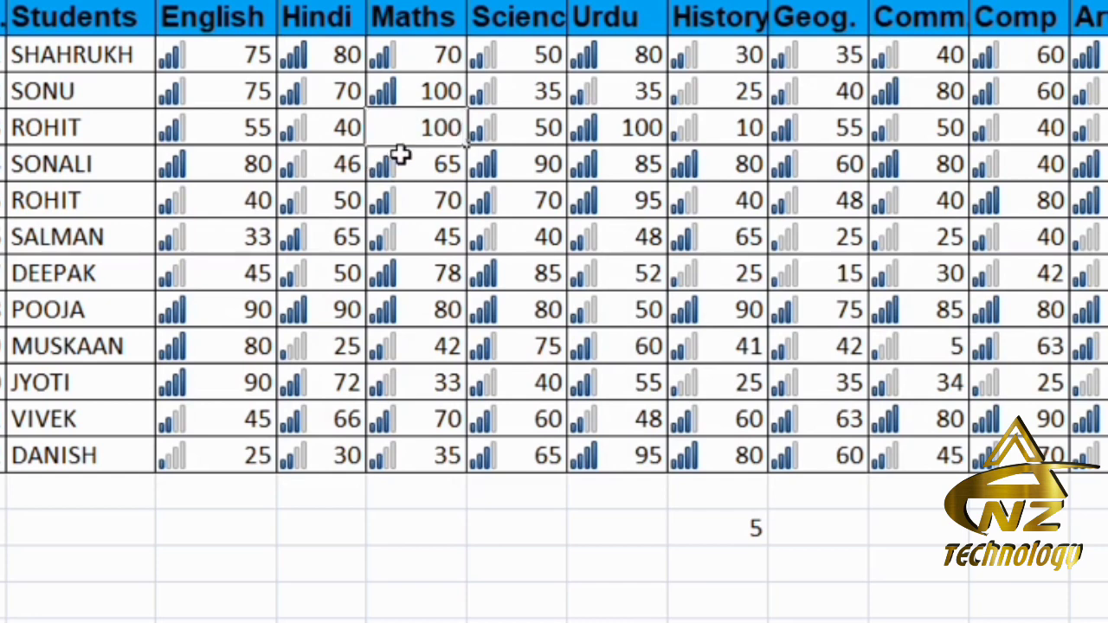
key("Return")
left_click(401, 127)
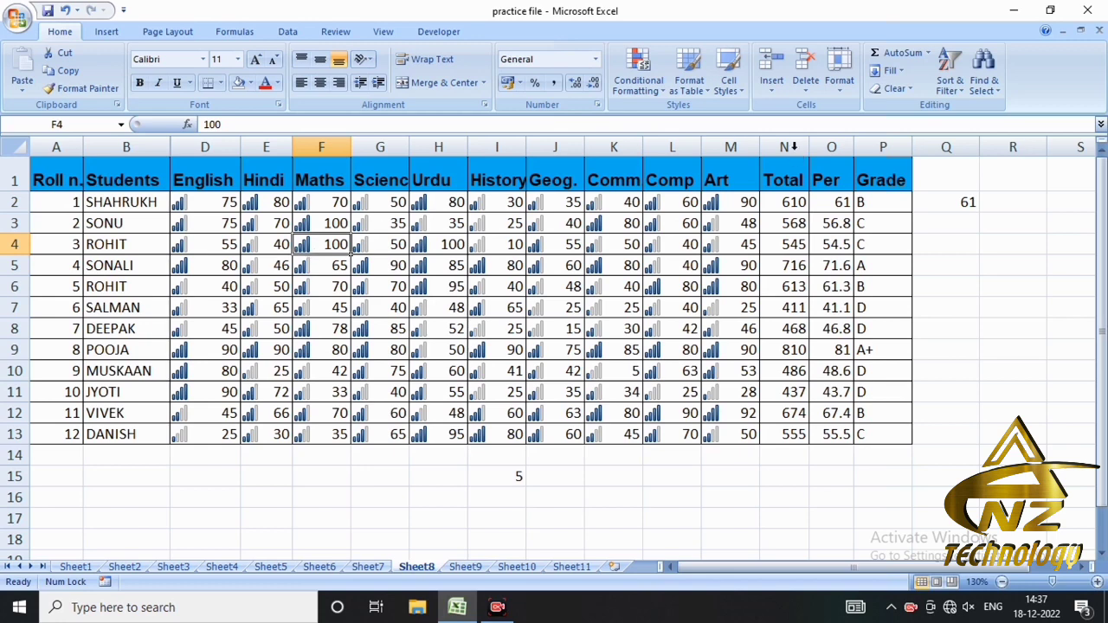
- Apply the 3 Arrows (Colored) icon set to the Maths mark in cell F4
left_click(638, 69)
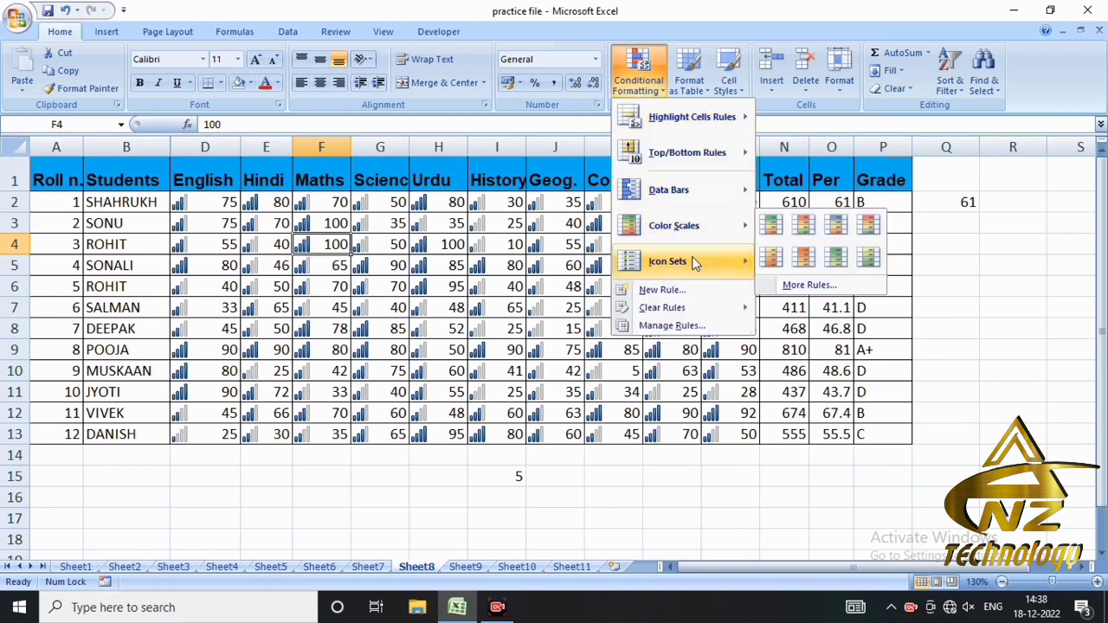
mouse_move(691, 256)
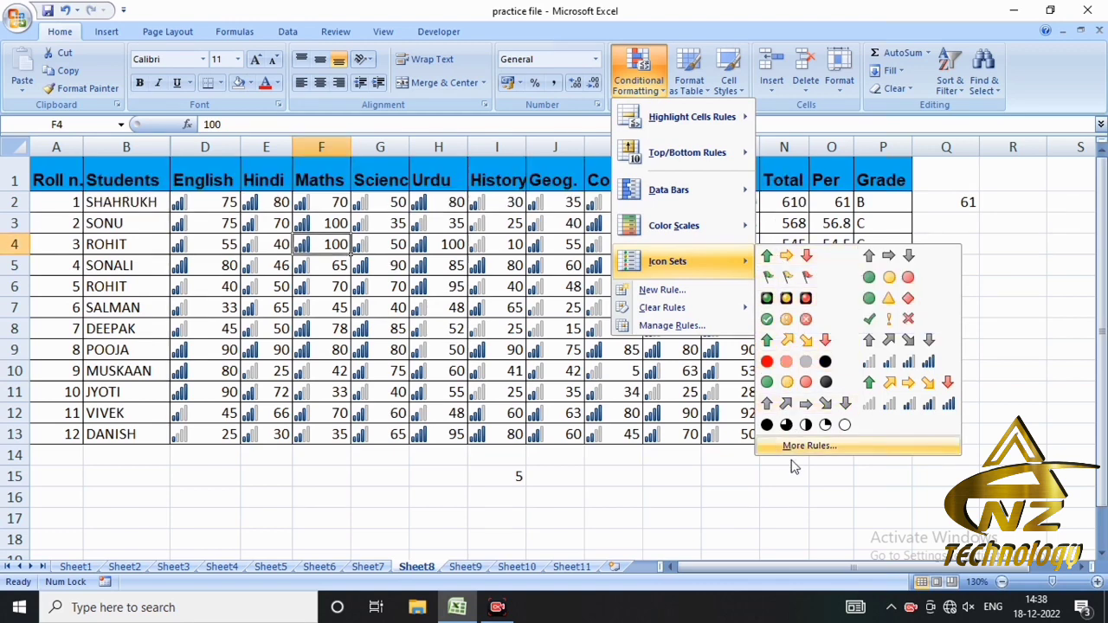
left_click(784, 262)
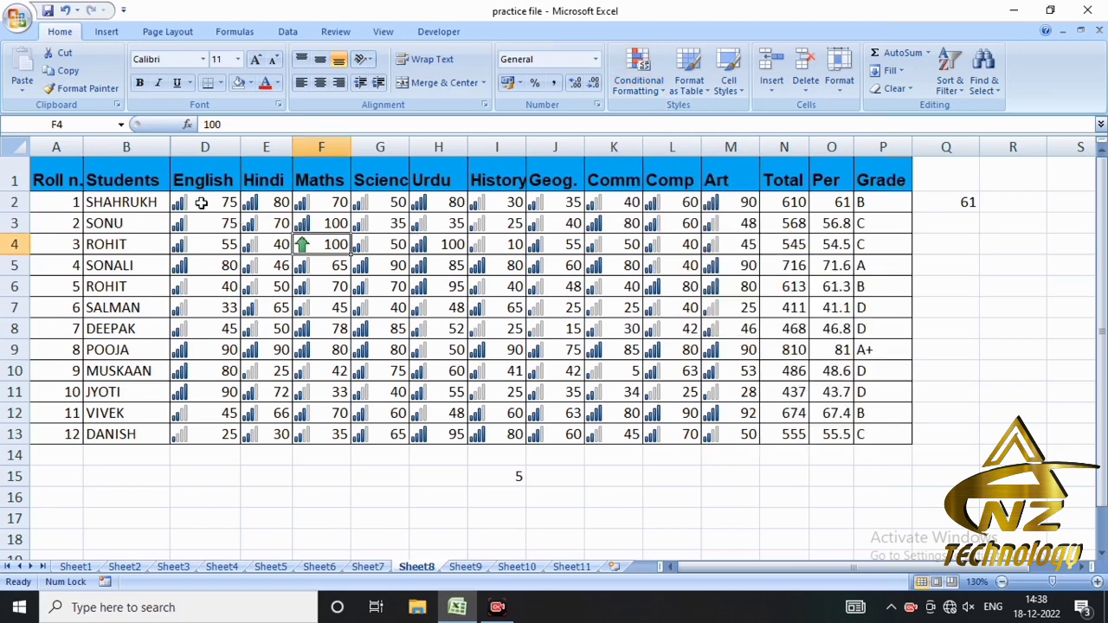
- Clear the conditional formatting rules from the entire sheet and apply the 3 Arrows (Colored) icon set to the marks in D2:M13
left_click_drag(195, 202, 740, 438)
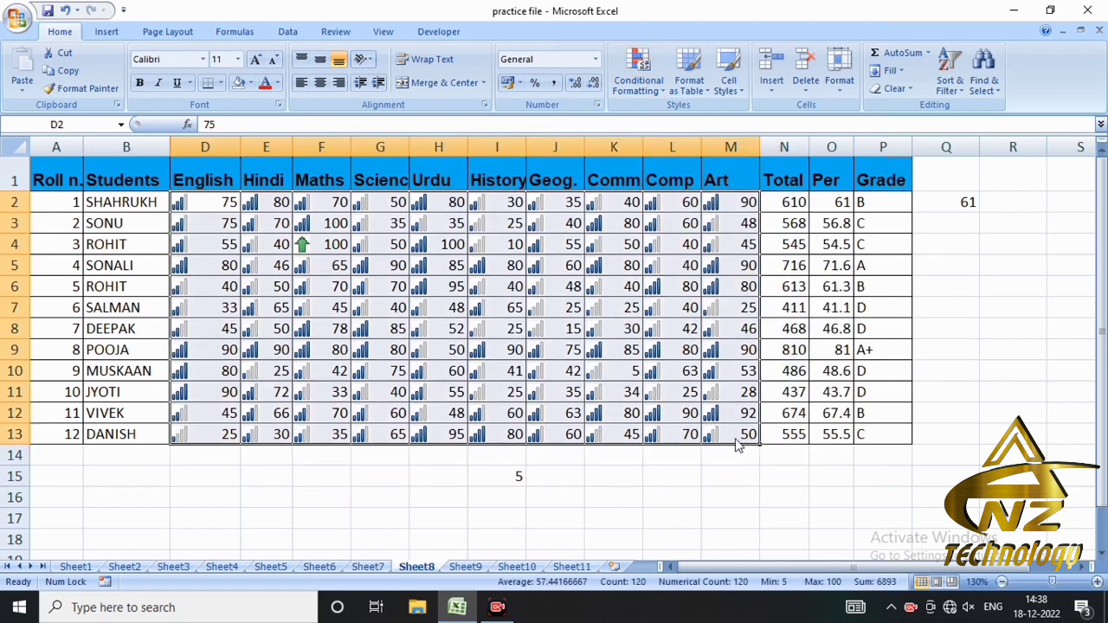
left_click(641, 87)
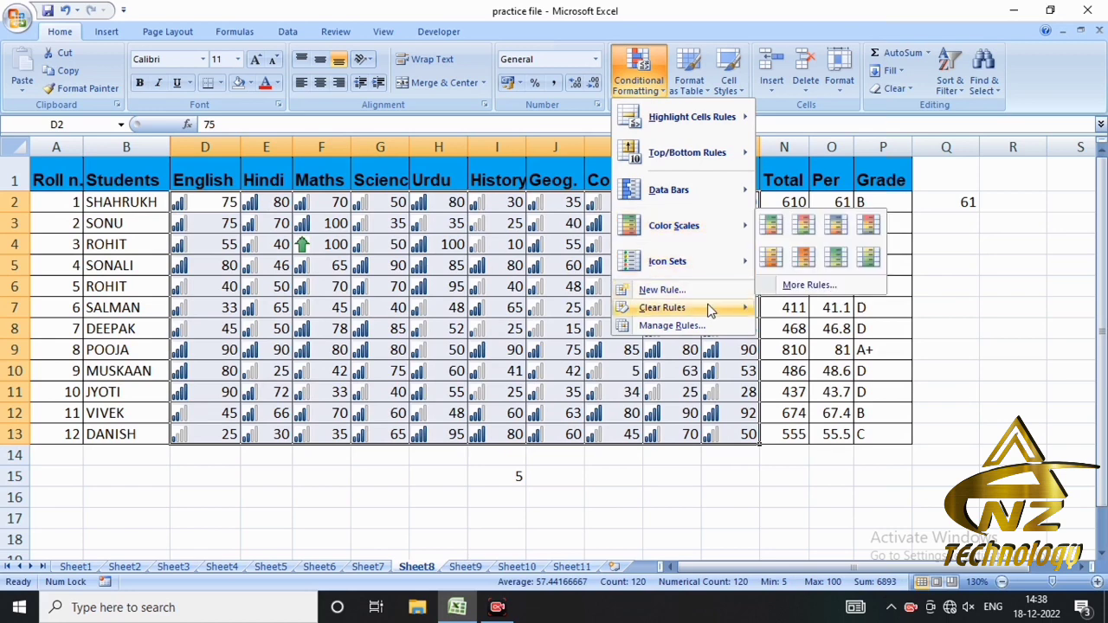
mouse_move(718, 308)
left_click(784, 328)
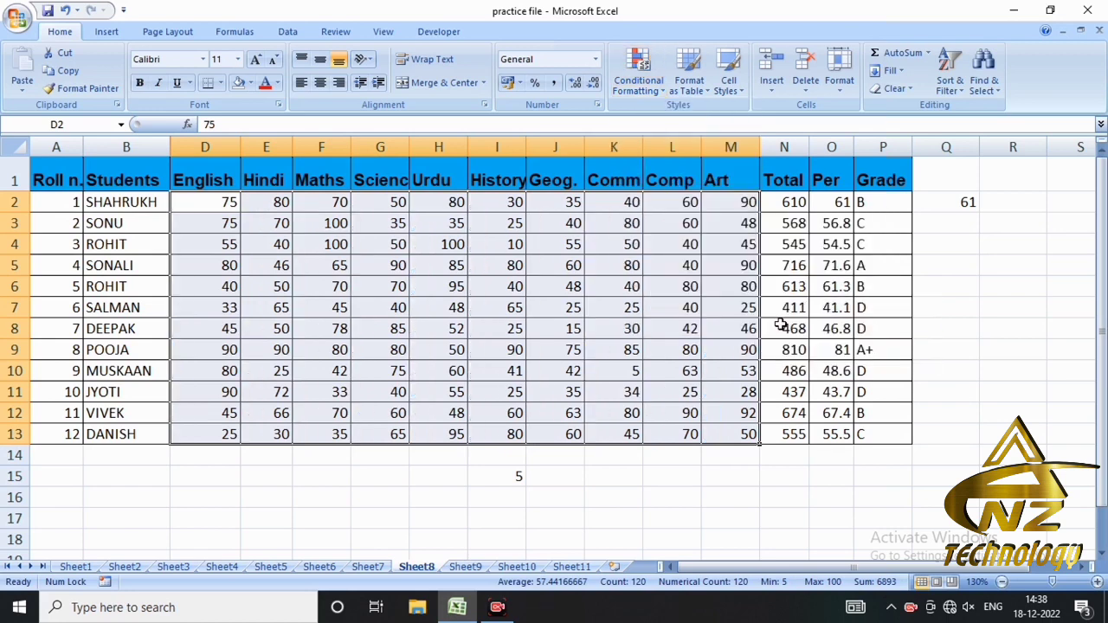
left_click(657, 88)
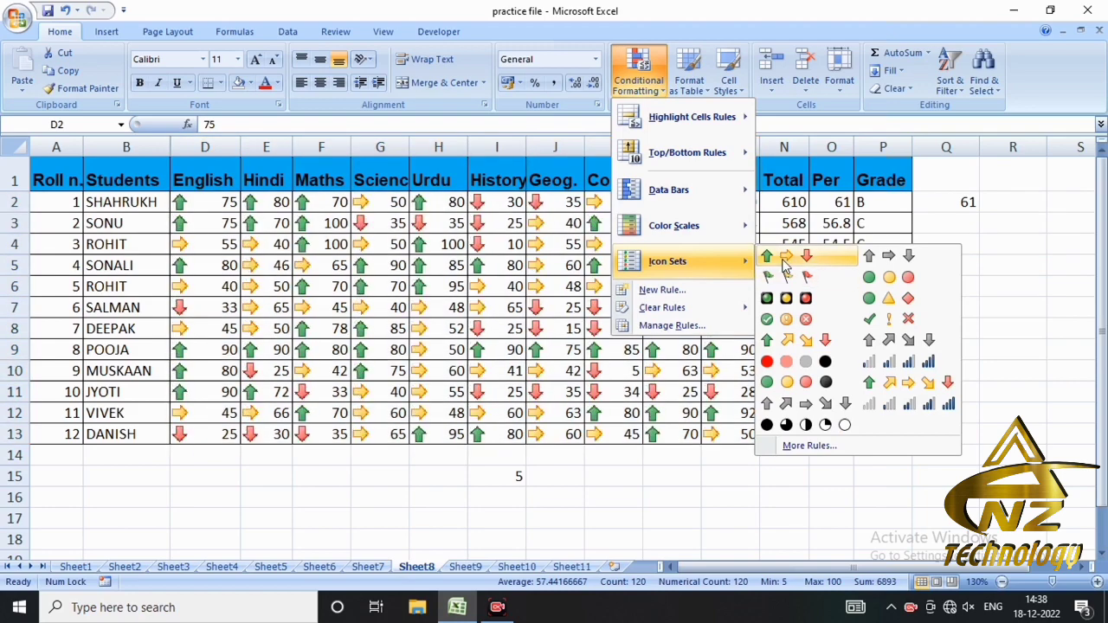
left_click(784, 258)
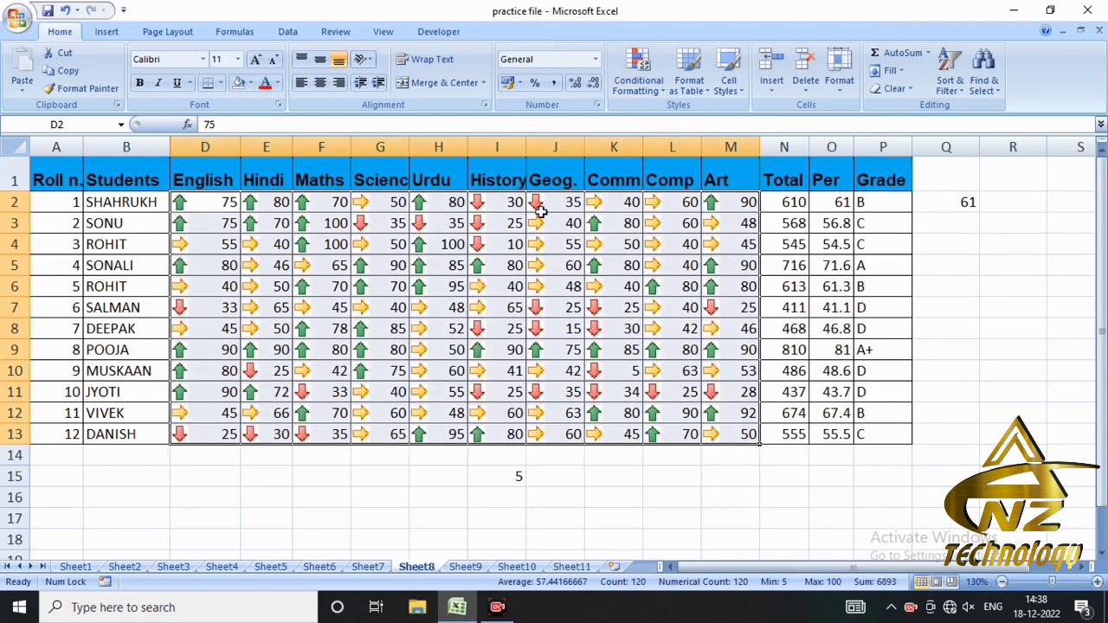
- Inspect the arrow icons on the marks in H3 and J3 and display the available icon sets for J3
left_click(435, 225)
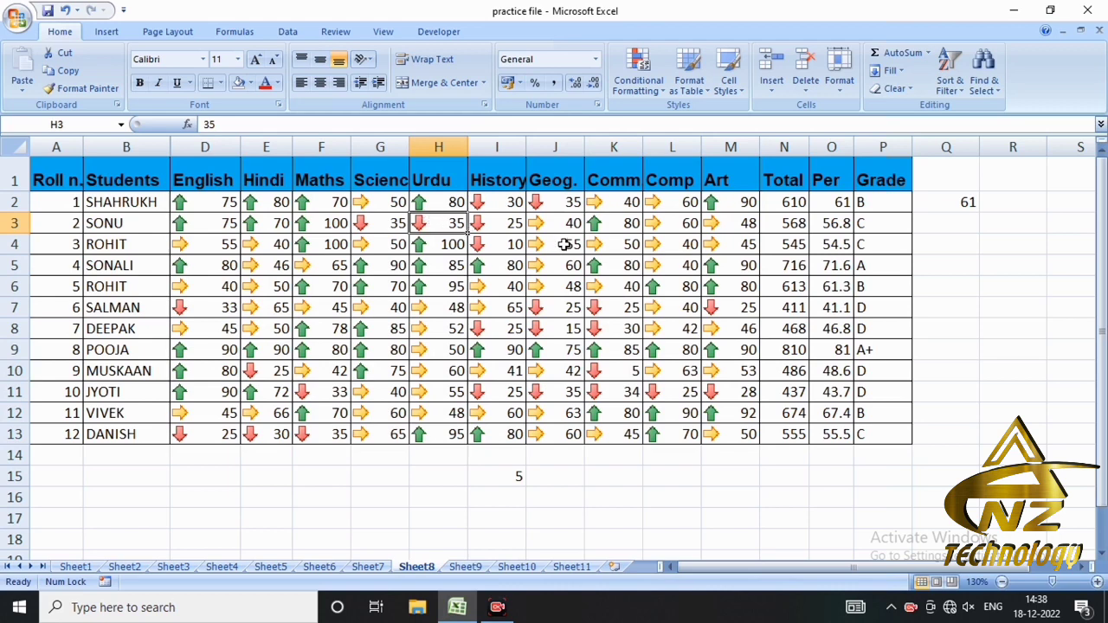
left_click(544, 225)
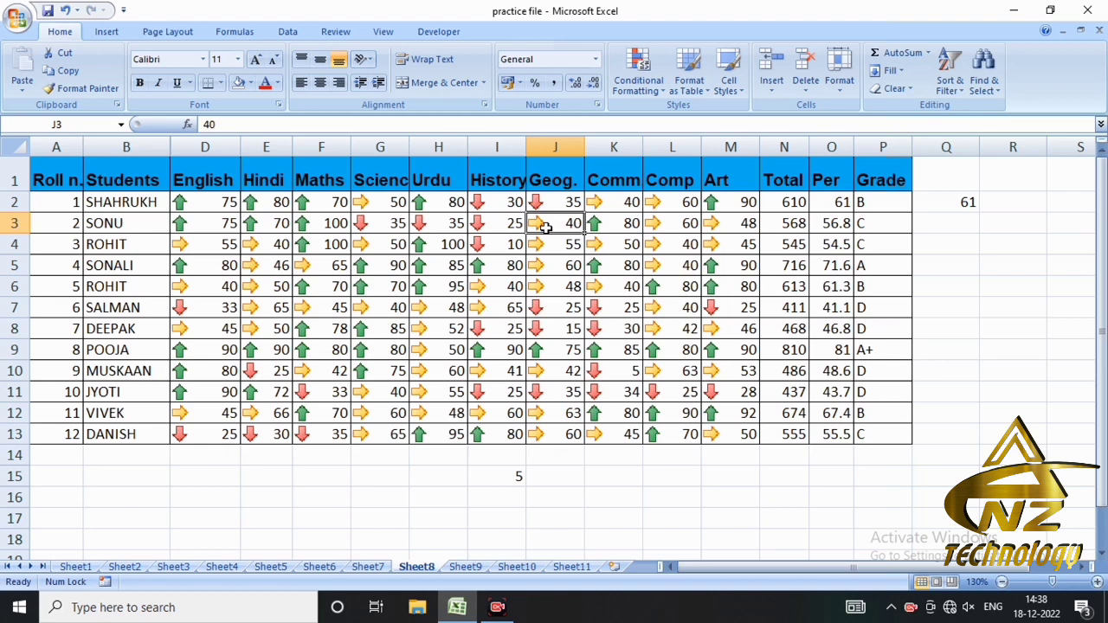
left_click(656, 87)
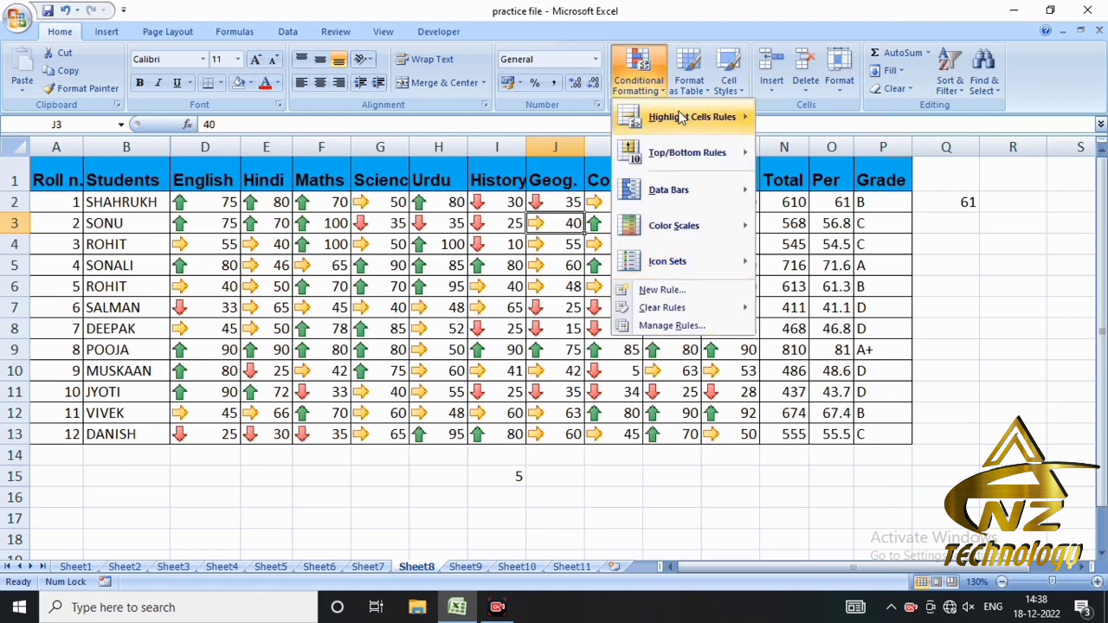
mouse_move(682, 261)
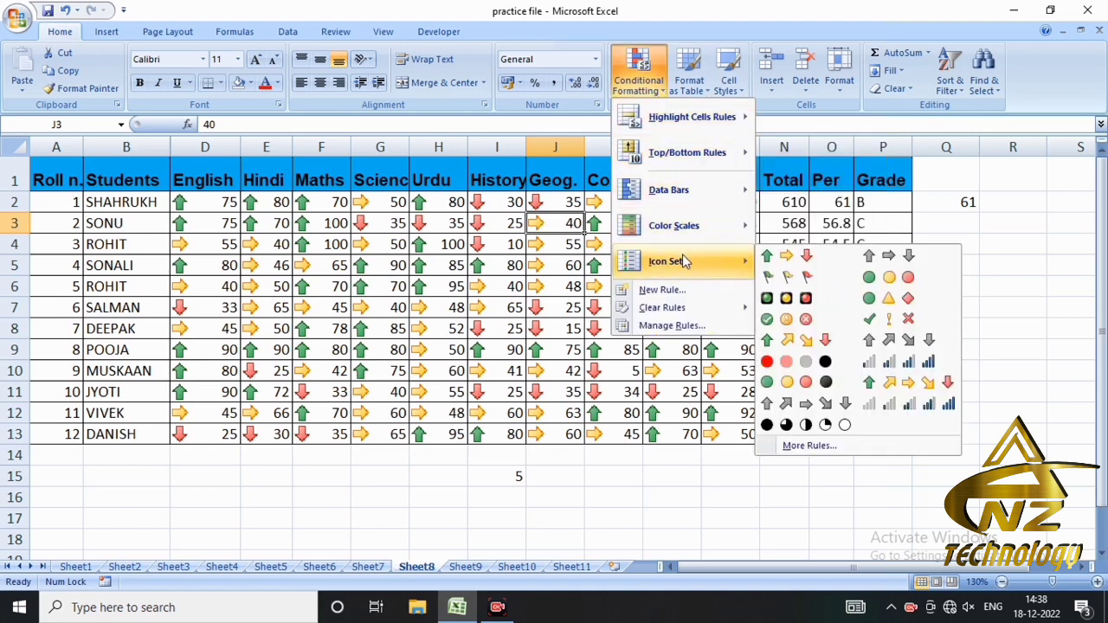